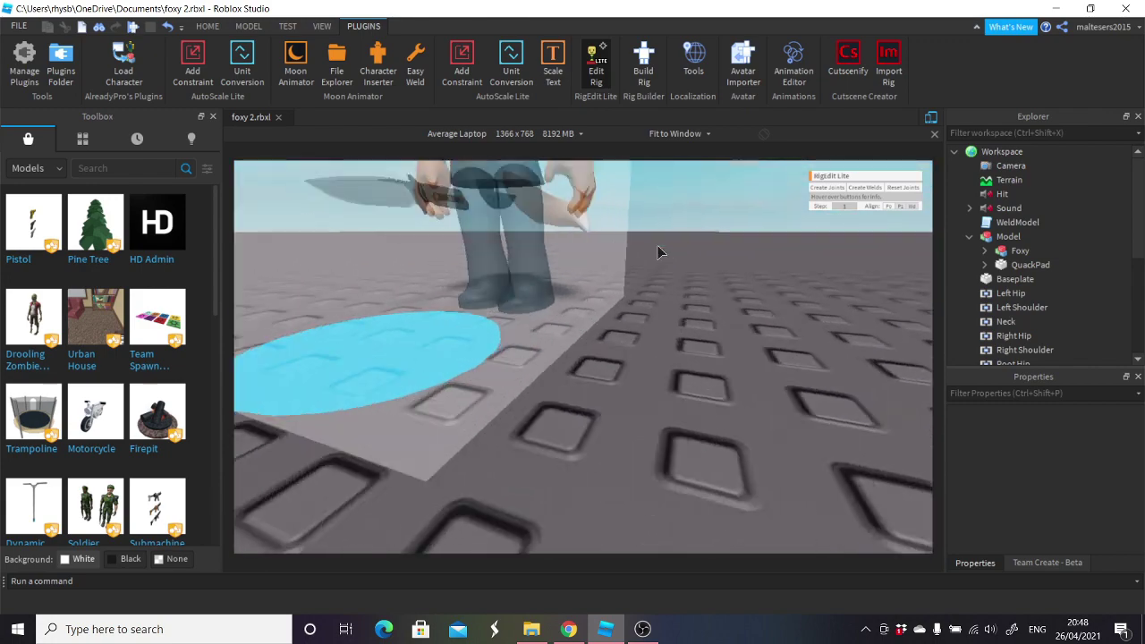
# - Turn off the RigEdit Lite overlay on the Foxy character
pyautogui.scroll(4, 658, 246)
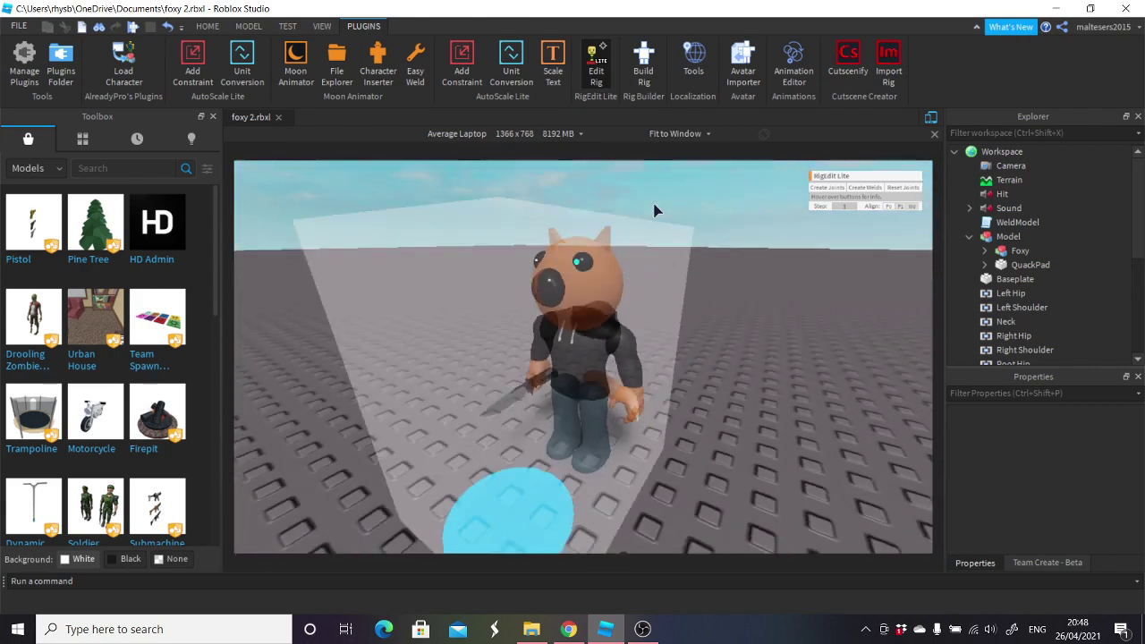
pyautogui.moveTo(633, 161); pyautogui.dragTo(643, 206, button='right')
pyautogui.scroll(-4, 643, 206)
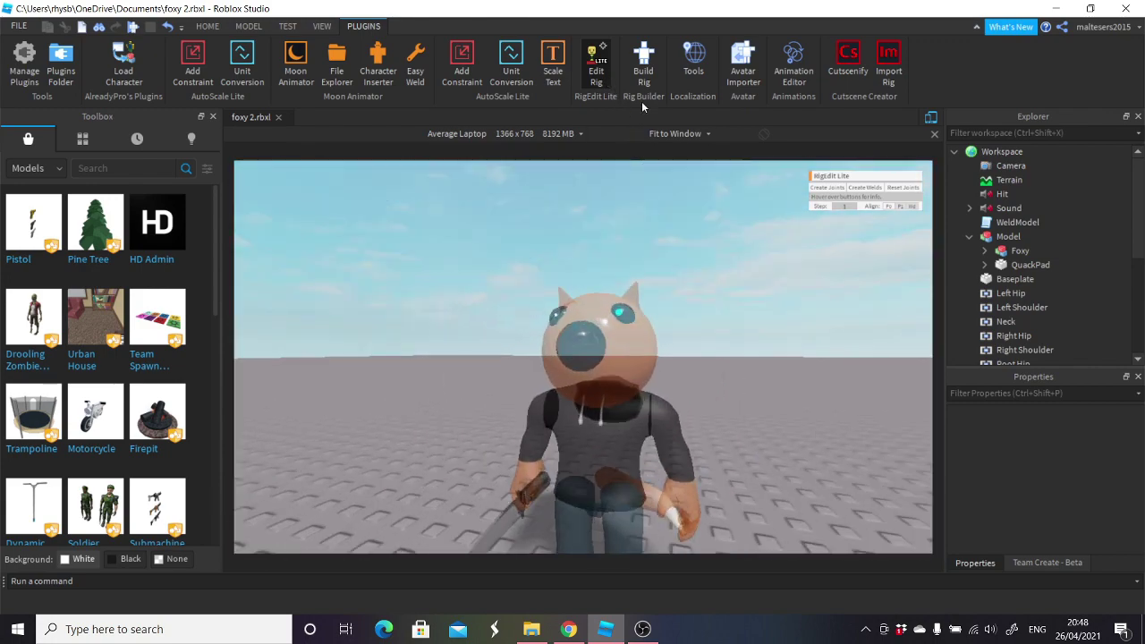
pyautogui.click(596, 65)
pyautogui.moveTo(641, 252); pyautogui.dragTo(636, 264, button='right')
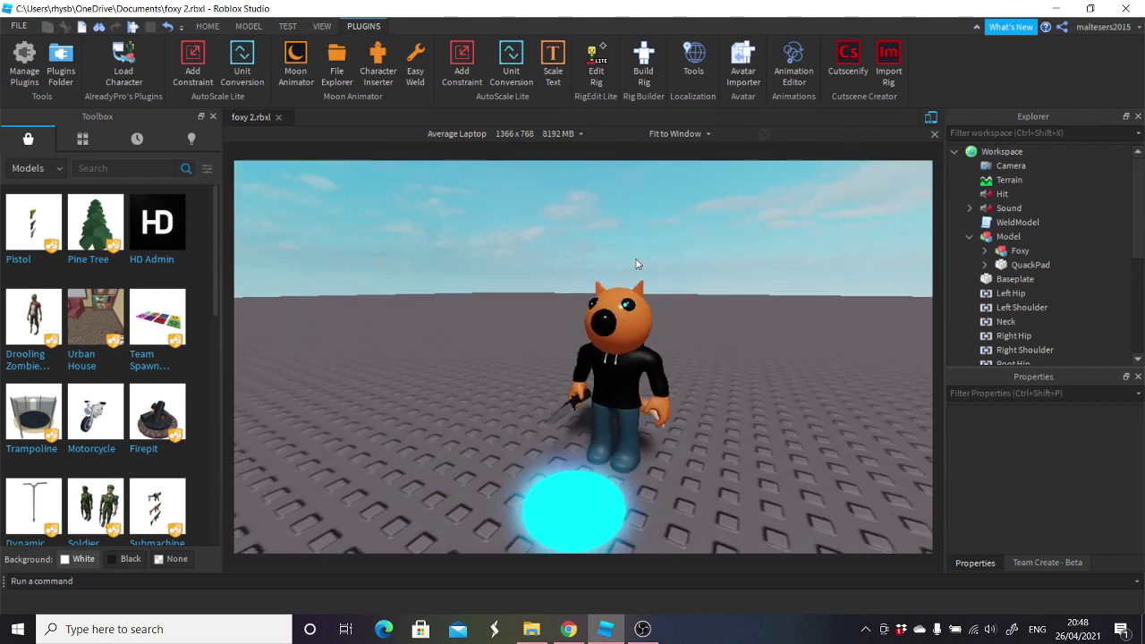
# - Select the Foxy character inside Model and look through its contents
pyautogui.click(654, 350)
pyautogui.moveTo(654, 350); pyautogui.dragTo(666, 350, button='right')
pyautogui.click(984, 252)
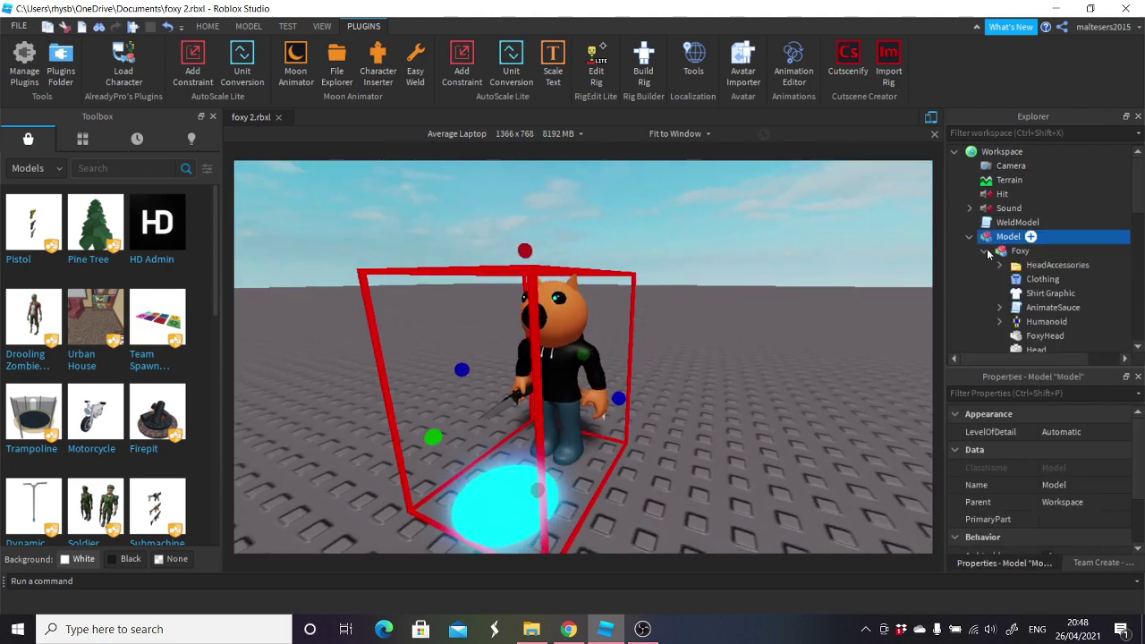
pyautogui.click(1020, 251)
pyautogui.press('f')
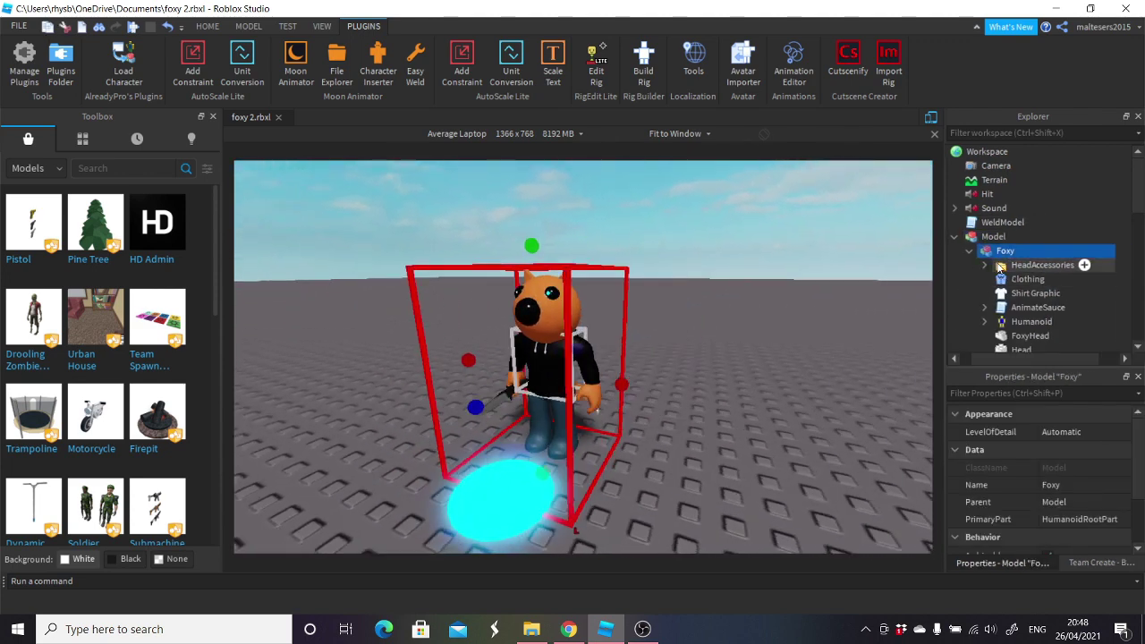
pyautogui.click(971, 251)
pyautogui.moveTo(608, 400); pyautogui.dragTo(596, 394, button='right')
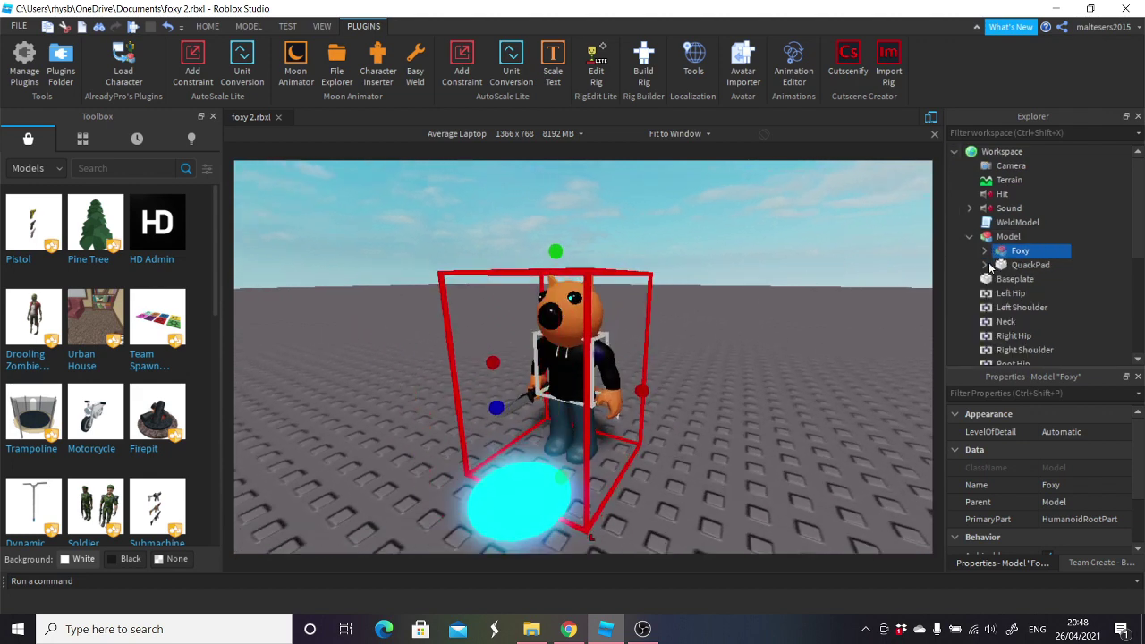
# - Move the six joints from Left Hip through Root Hip out of the Workspace into Foxy's Torso
pyautogui.scroll(-3, 992, 250)
pyautogui.click(1008, 174)
pyautogui.moveTo(1090, 175); pyautogui.dragTo(1020, 170)
pyautogui.scroll(-1, 1050, 206)
pyautogui.scroll(2, 1068, 230)
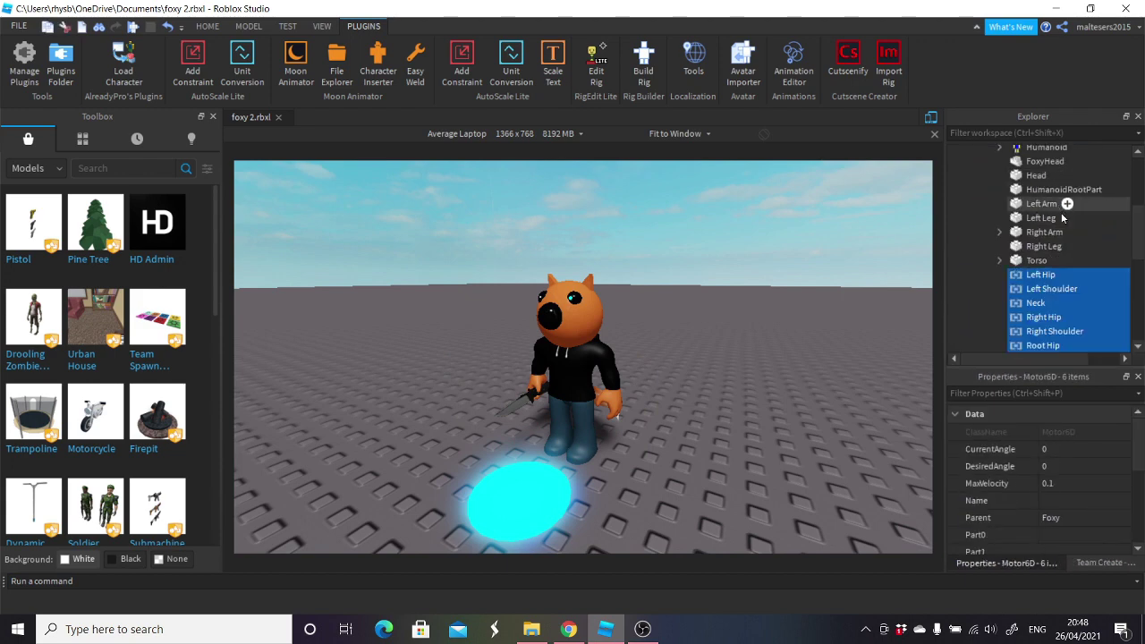
pyautogui.moveTo(1037, 279); pyautogui.dragTo(1034, 261)
pyautogui.scroll(-2, 1070, 260)
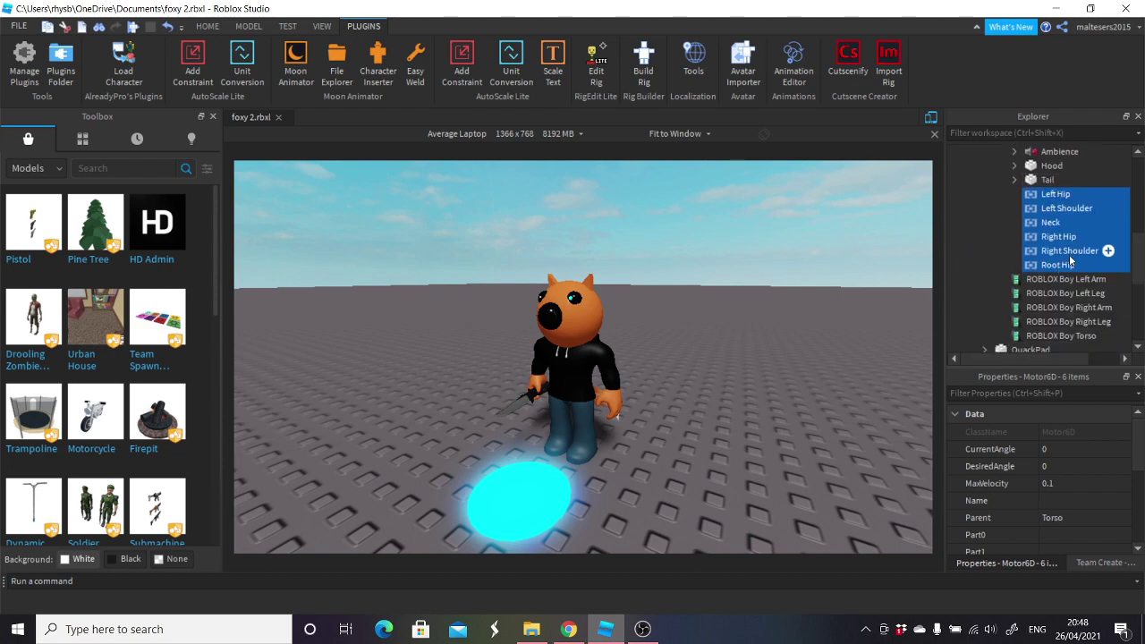
# - Move the Root Hip joint from the Torso into HumanoidRootPart
pyautogui.click(1040, 283)
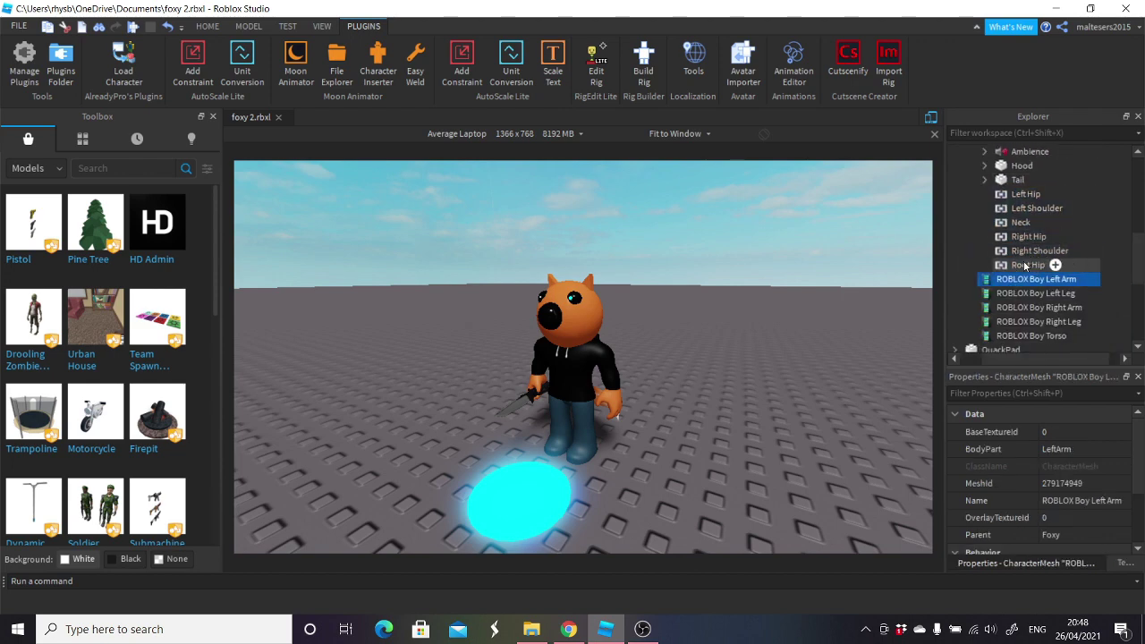
pyautogui.moveTo(1025, 266); pyautogui.dragTo(1033, 348)
pyautogui.scroll(-5, 1045, 275)
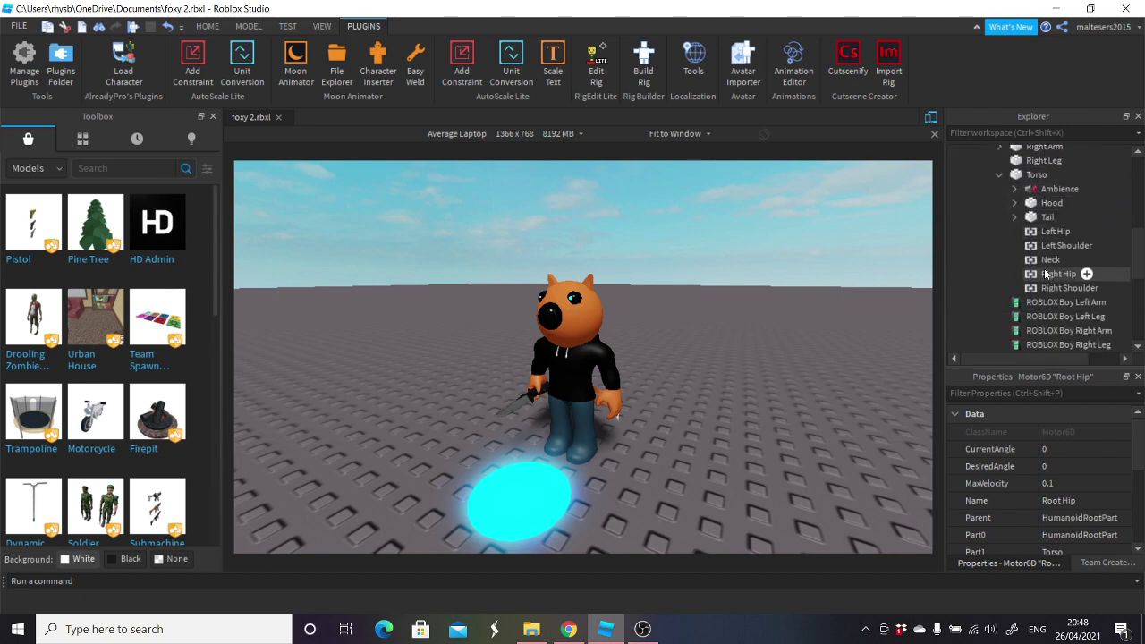
# - Check the Part0 and Part1 assignments of the hip, shoulder and neck joints in the Torso
pyautogui.moveTo(1059, 233); pyautogui.dragTo(1057, 245)
pyautogui.keyDown('shift'); pyautogui.click(1052, 288); pyautogui.keyUp('shift')
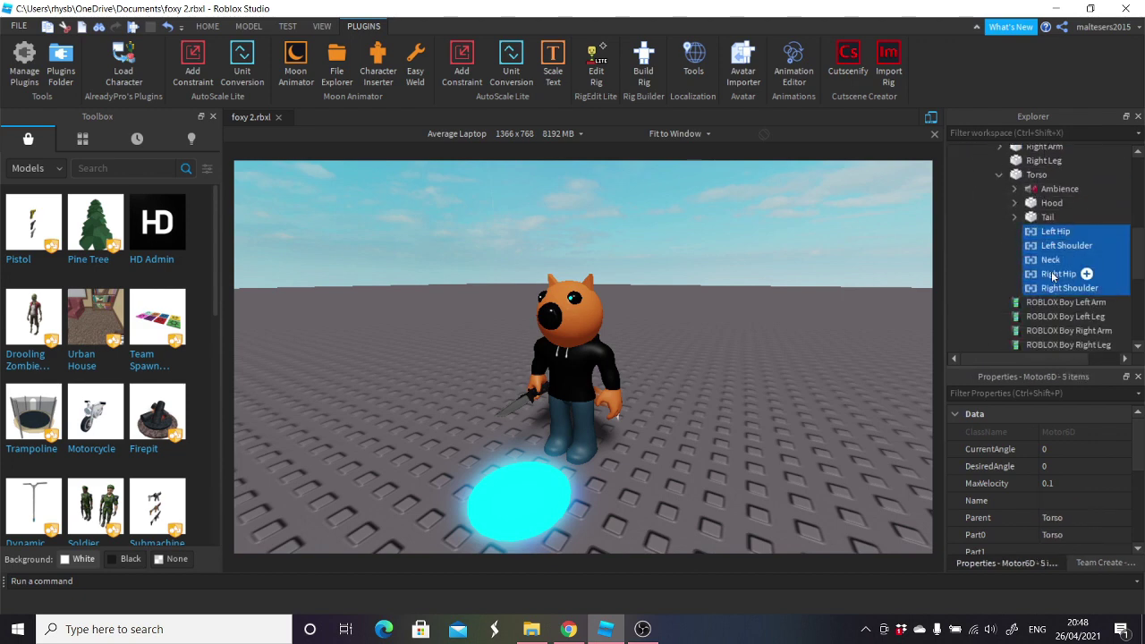
pyautogui.scroll(-2, 1056, 461)
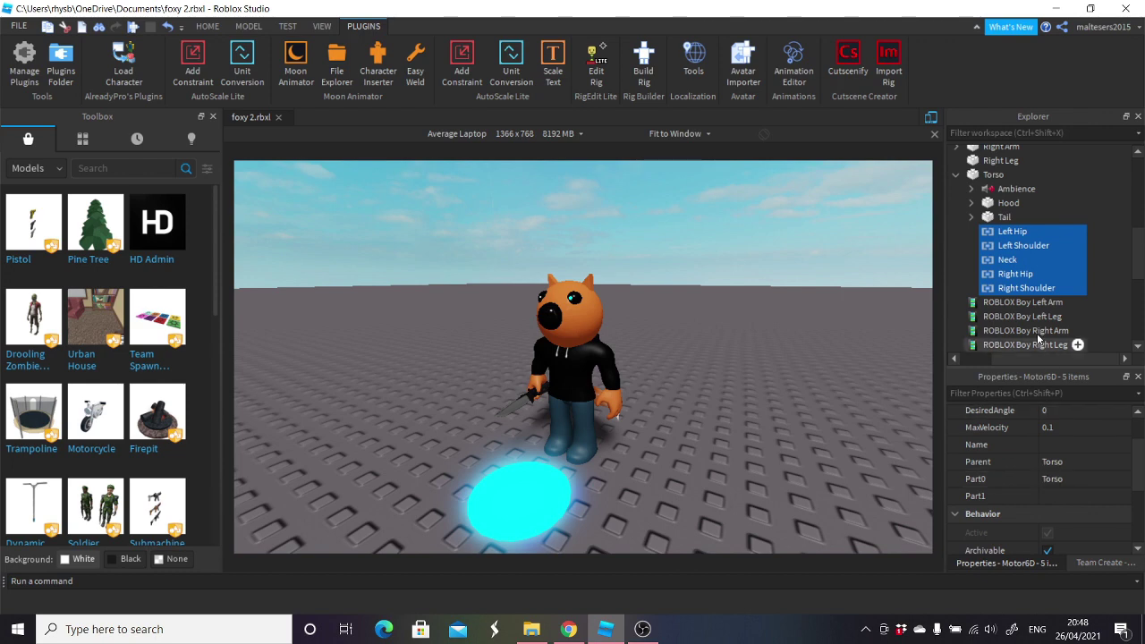
pyautogui.click(1059, 245)
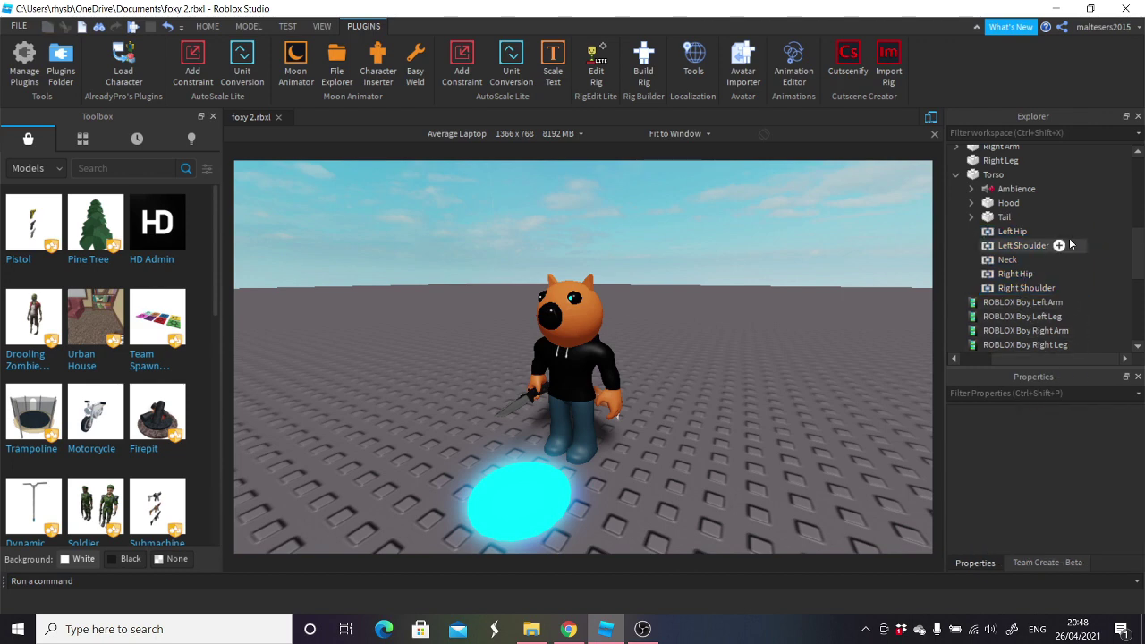
pyautogui.click(1011, 231)
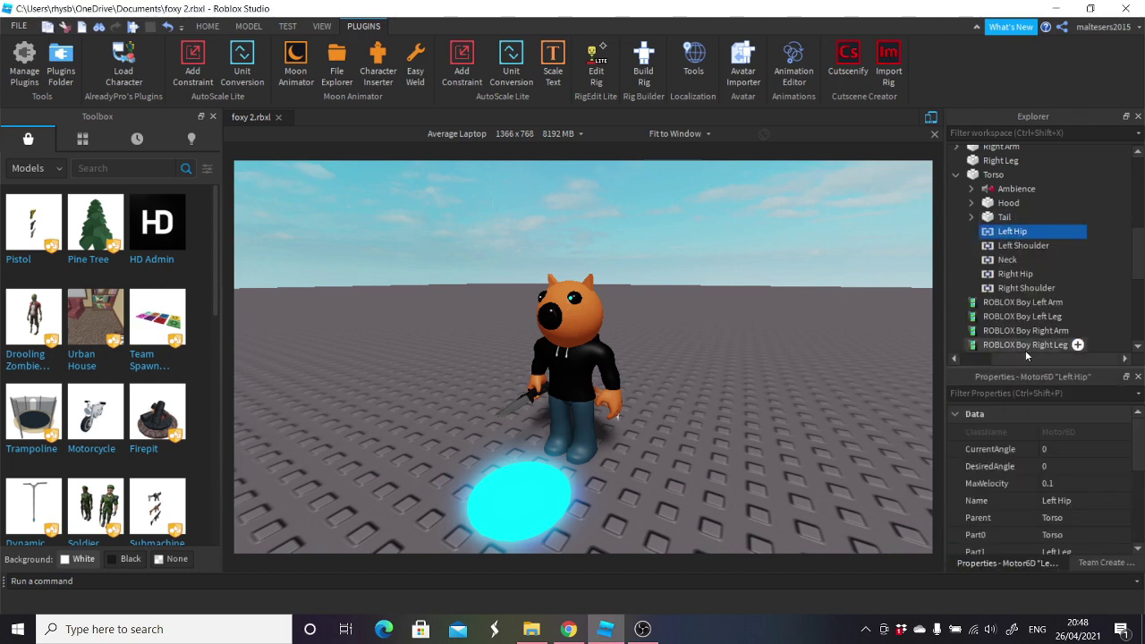
pyautogui.scroll(-2, 1059, 508)
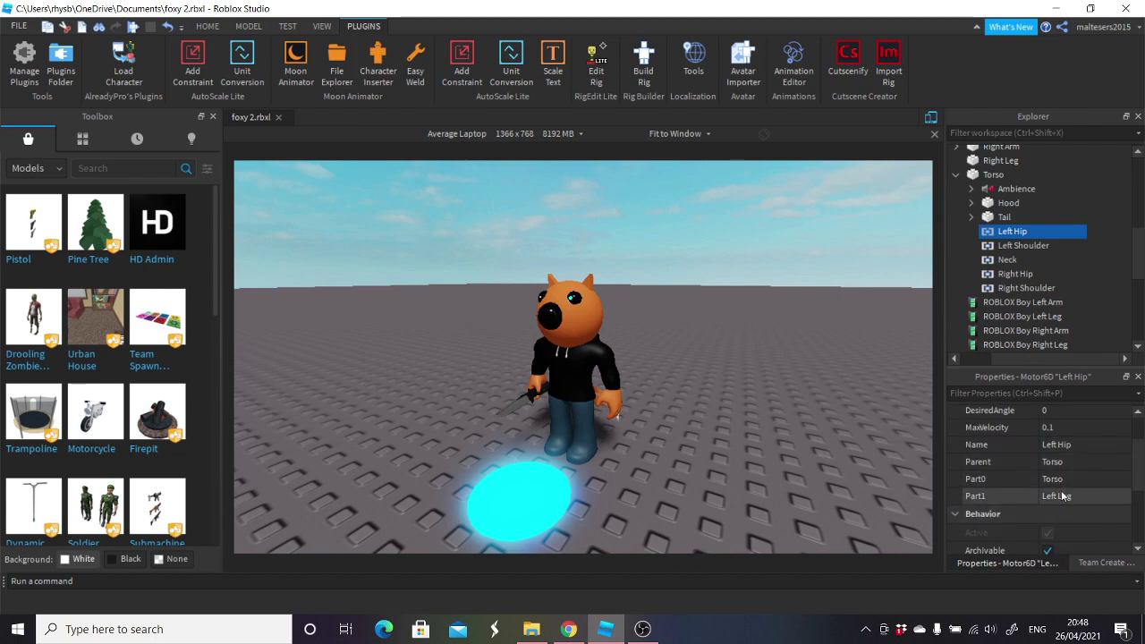
pyautogui.click(1023, 245)
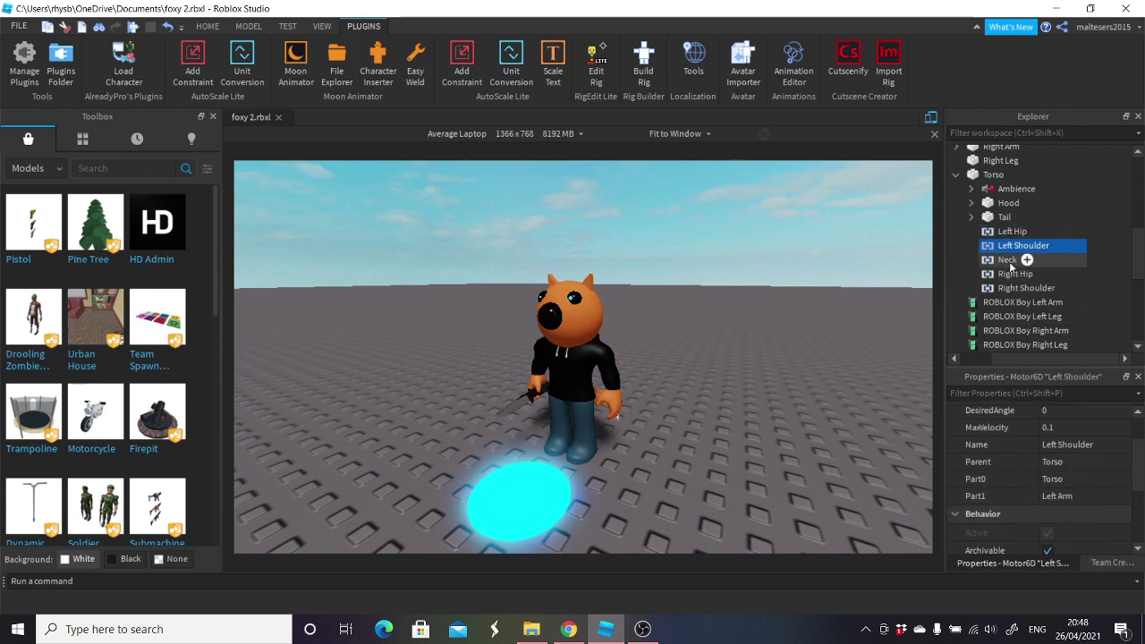
pyautogui.click(1016, 273)
pyautogui.click(1026, 287)
# - Assign Left Leg as Part1 of the Left Hip joint and Left Arm as Part1 of the Left Shoulder joint
pyautogui.click(1003, 233)
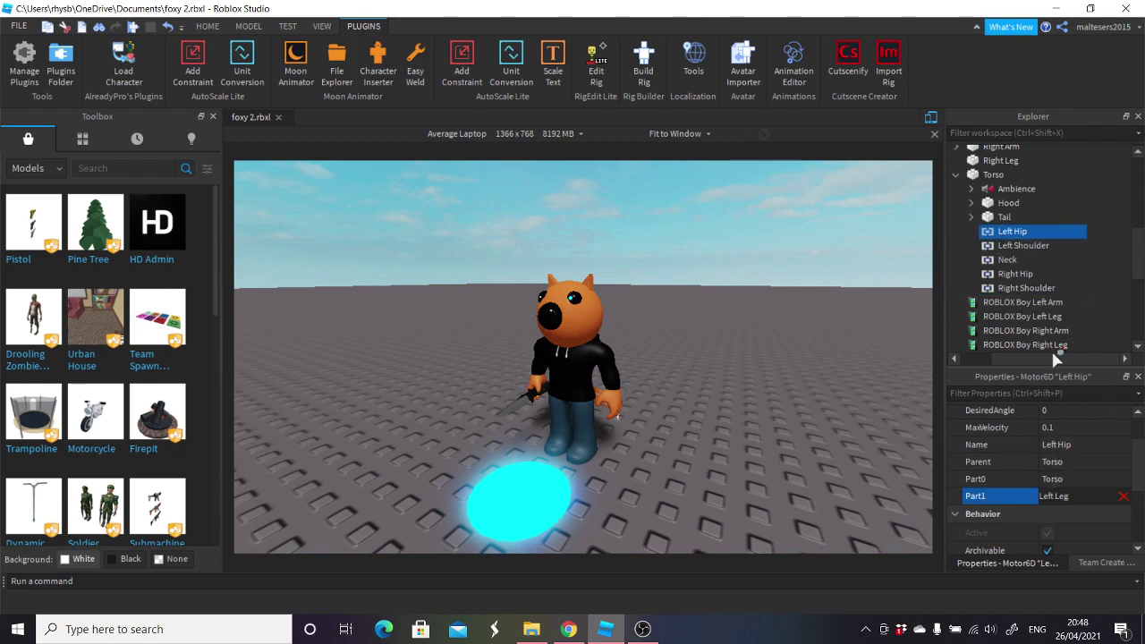
pyautogui.scroll(3, 995, 219)
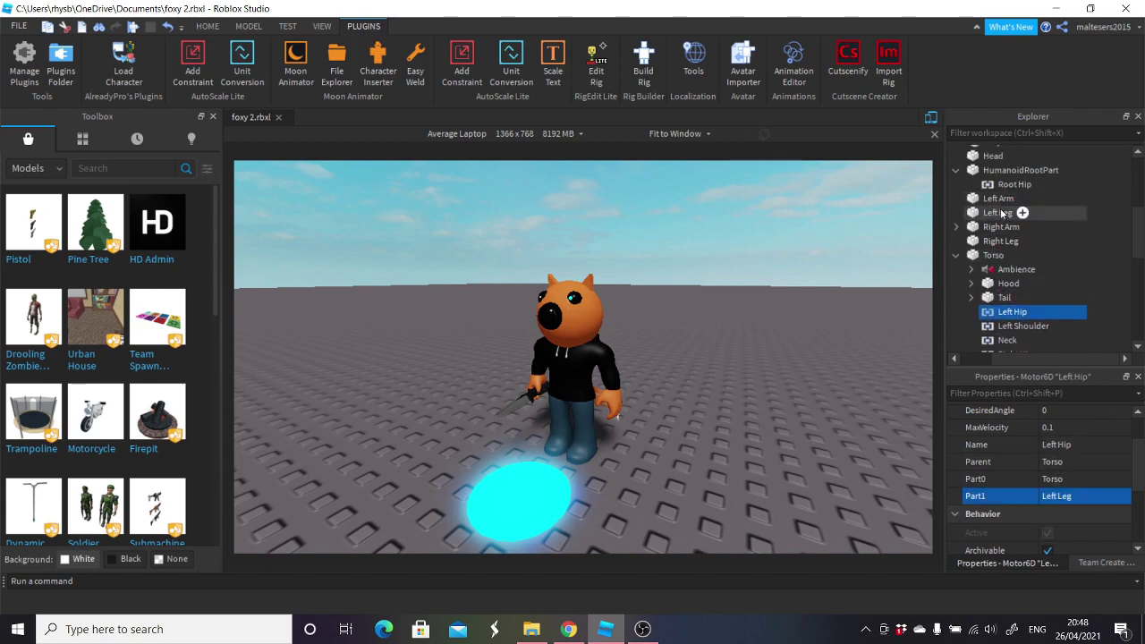
pyautogui.click(1015, 328)
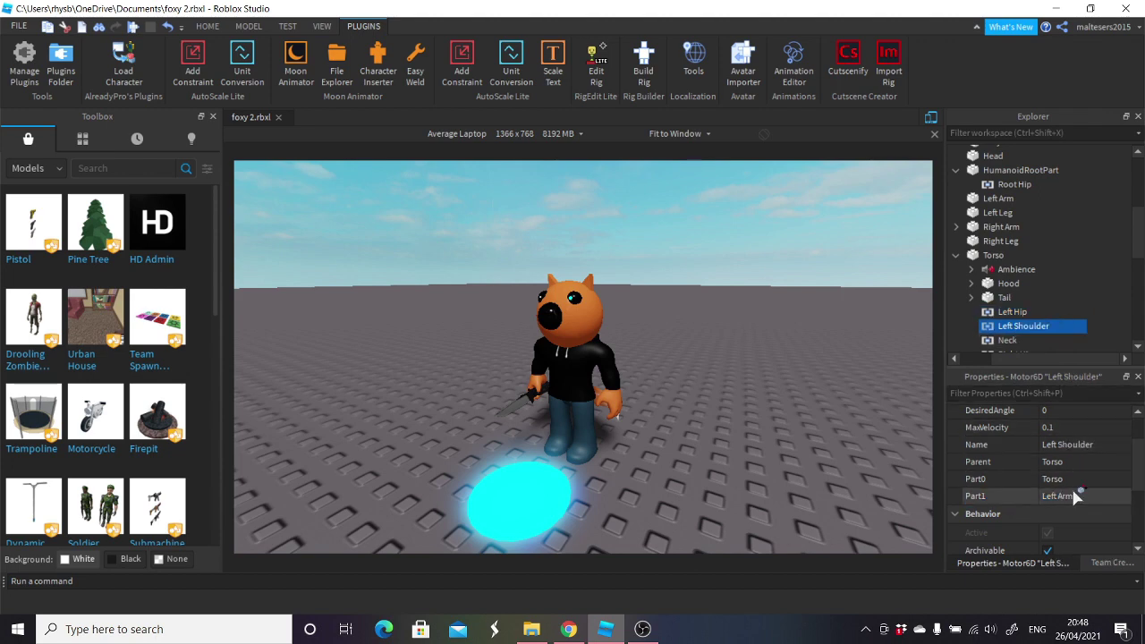
pyautogui.click(1078, 496)
pyautogui.click(1001, 201)
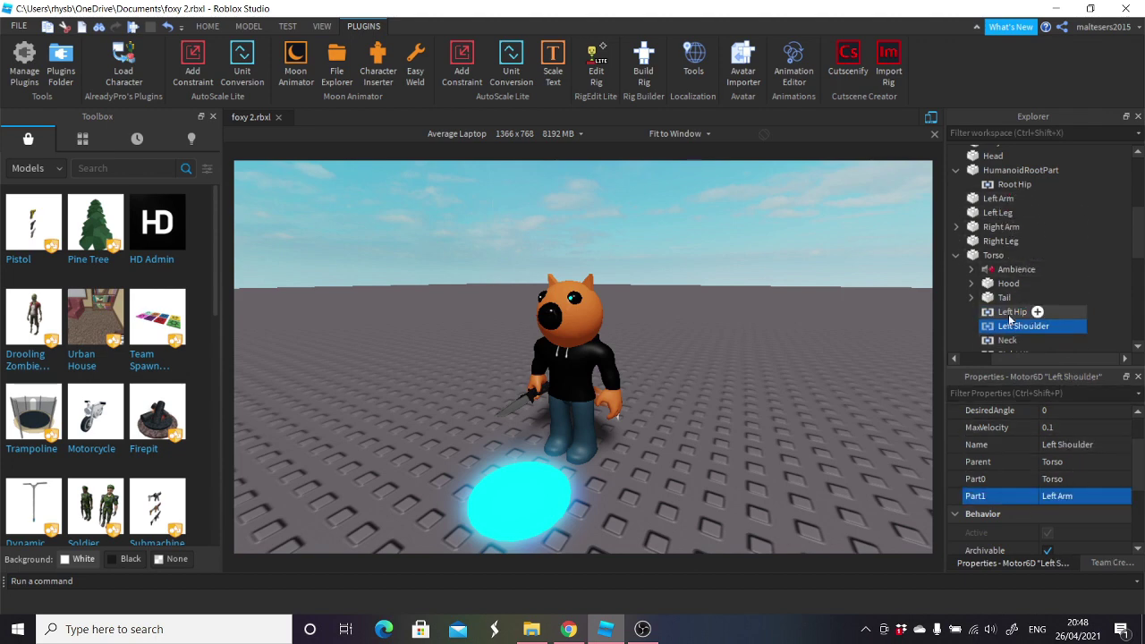
pyautogui.scroll(-1, 1011, 318)
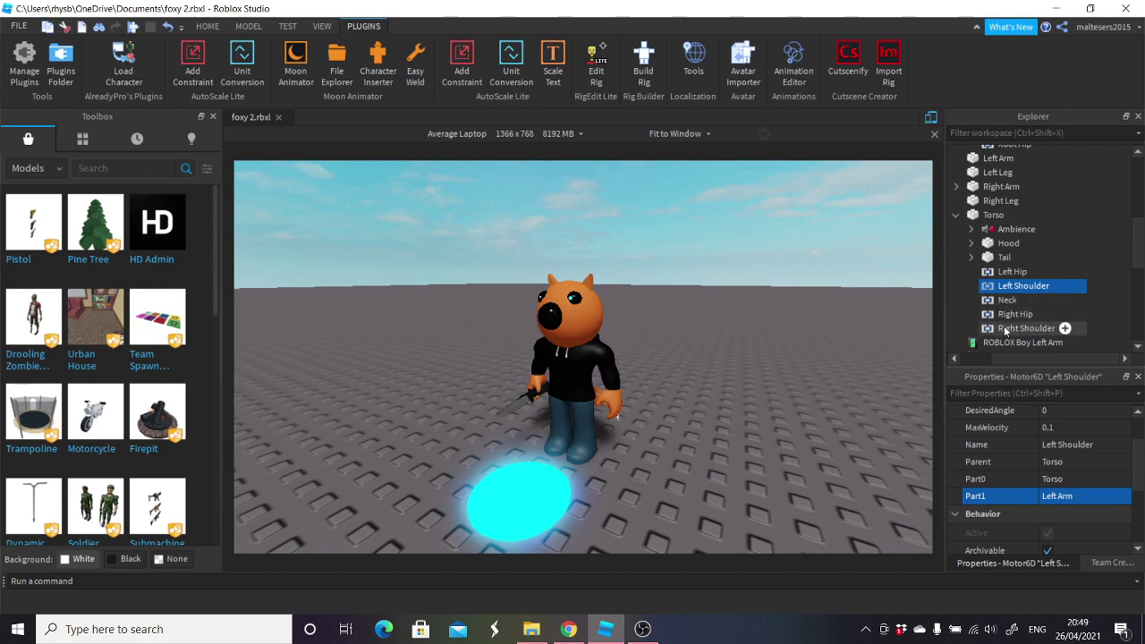
pyautogui.scroll(1, 1047, 333)
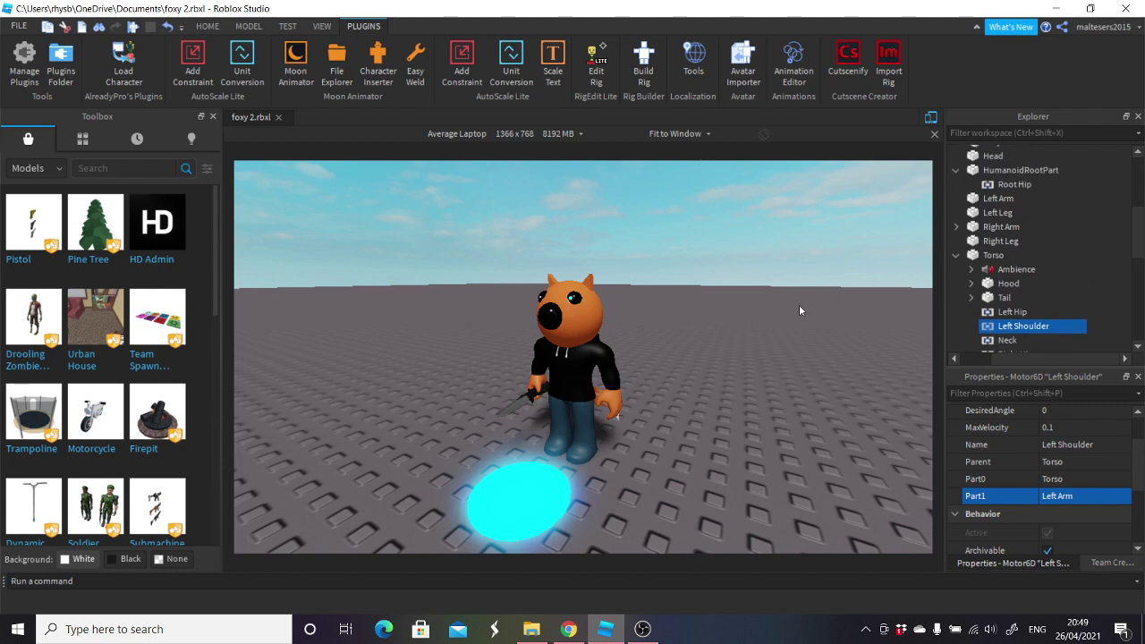
# - Select the character model, view it from the front with the Edit Rig overlay, and close the overlay
pyautogui.scroll(3, 756, 300)
pyautogui.scroll(-2, 1026, 290)
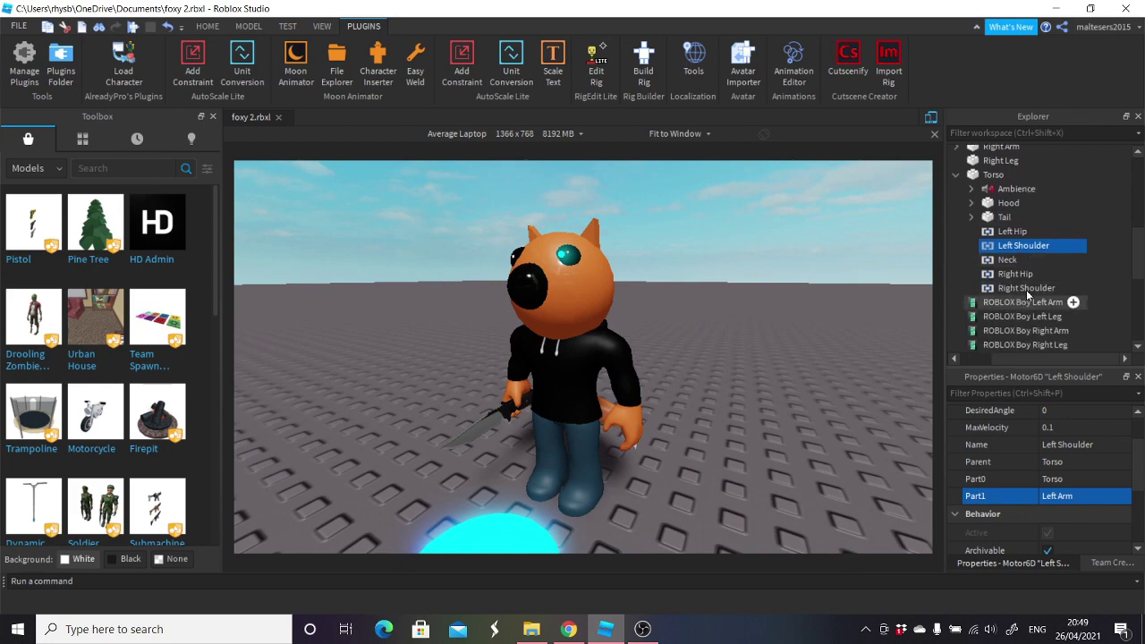
pyautogui.click(582, 335)
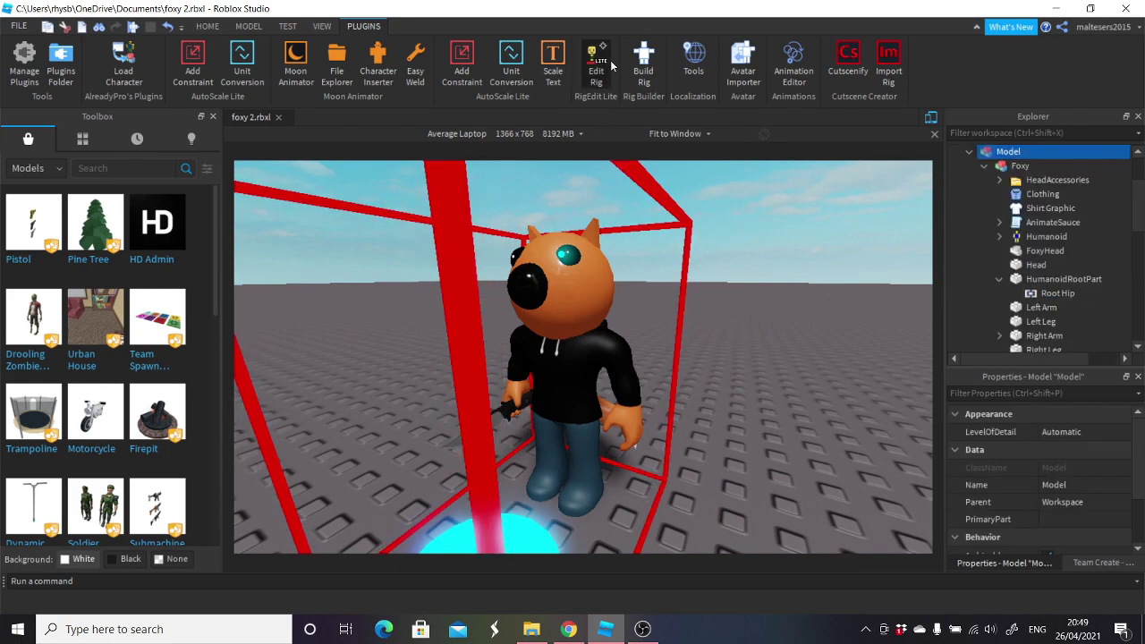
pyautogui.click(596, 68)
pyautogui.moveTo(573, 254); pyautogui.dragTo(609, 306, button='right')
pyautogui.moveTo(548, 356); pyautogui.dragTo(608, 337, button='right')
pyautogui.scroll(1, 608, 337)
pyautogui.click(593, 63)
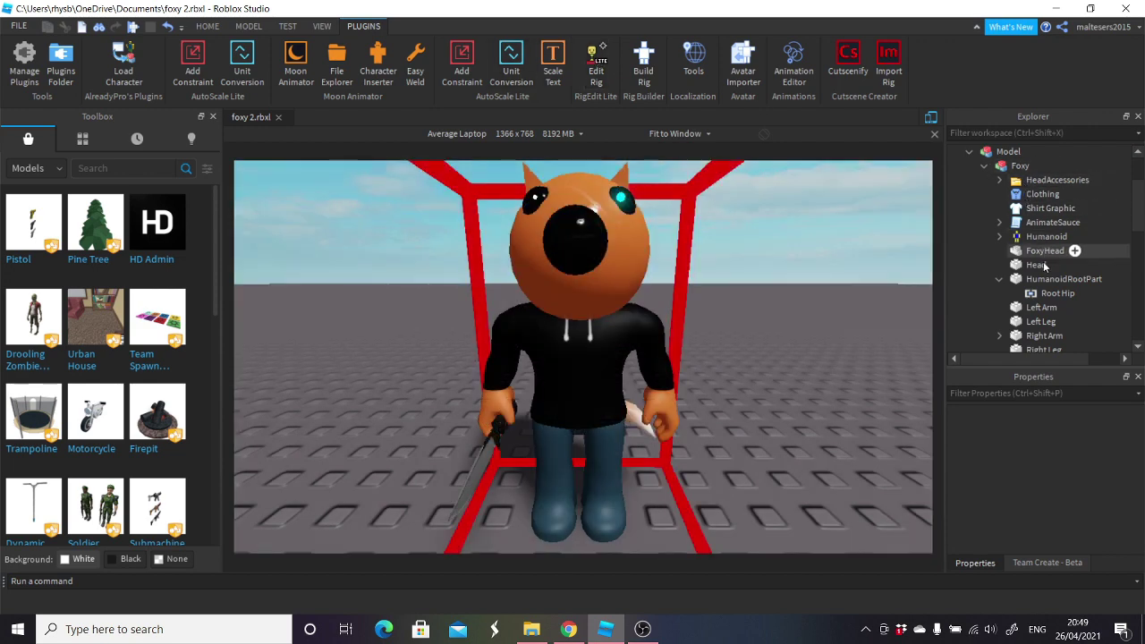
# - Check the Part0 and Part1 assignments of the Root Hip joint under HumanoidRootPart
pyautogui.click(1057, 294)
pyautogui.scroll(-3, 1071, 471)
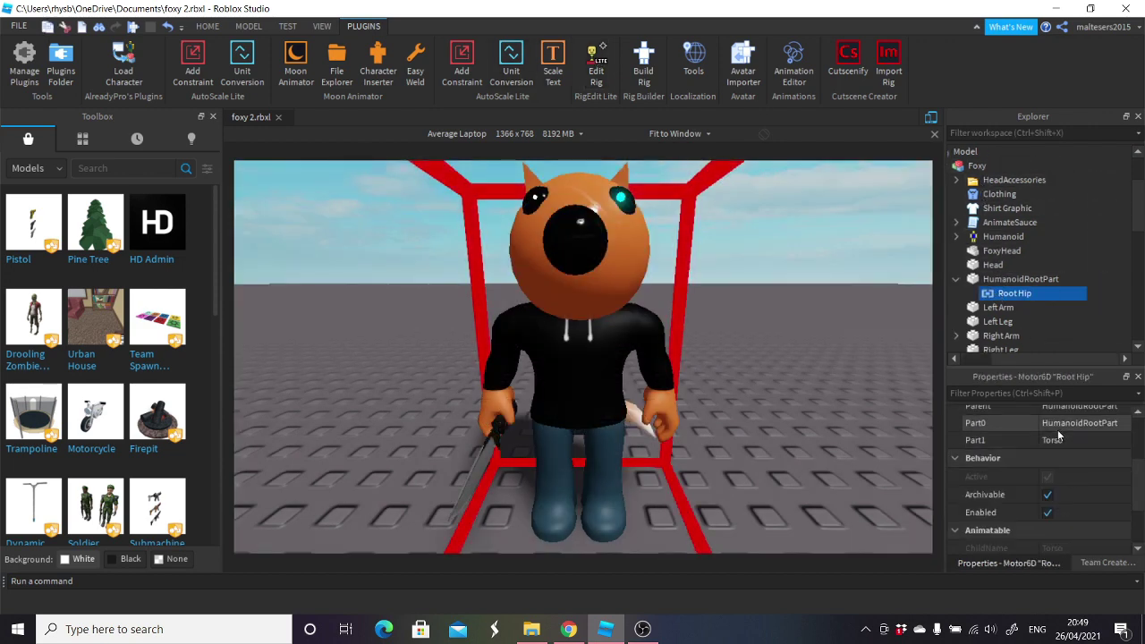
pyautogui.moveTo(790, 392); pyautogui.dragTo(699, 273, button='right')
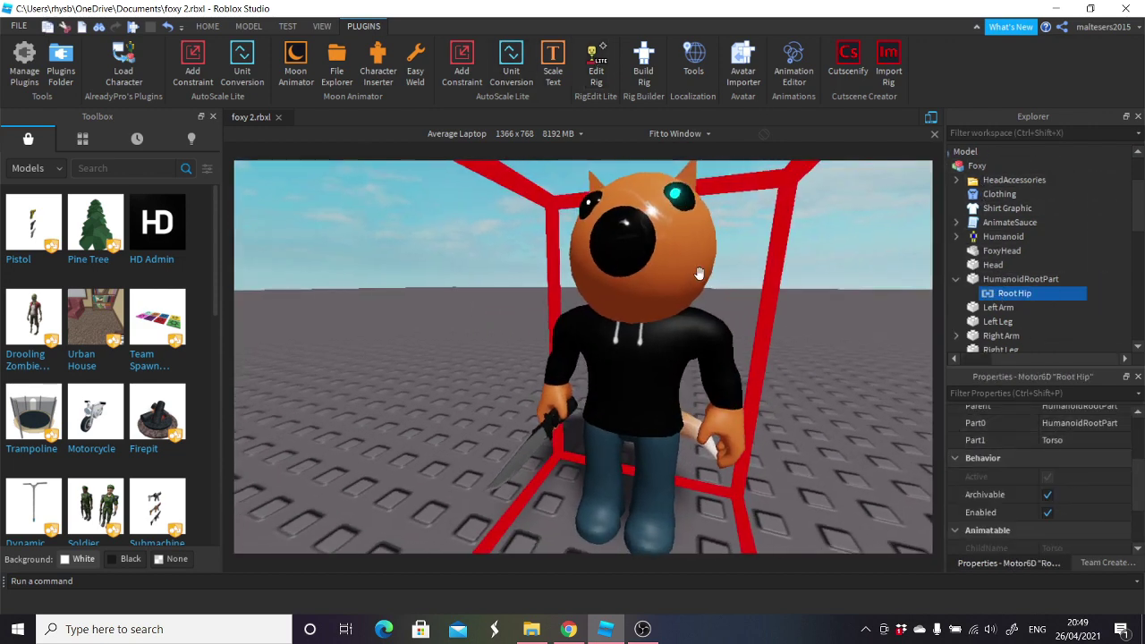
# - Turn the RigEdit Lite overlay back on for the character model and examine its joints up close
pyautogui.click(700, 273)
pyautogui.click(595, 63)
pyautogui.scroll(1, 623, 281)
pyautogui.scroll(-3, 643, 305)
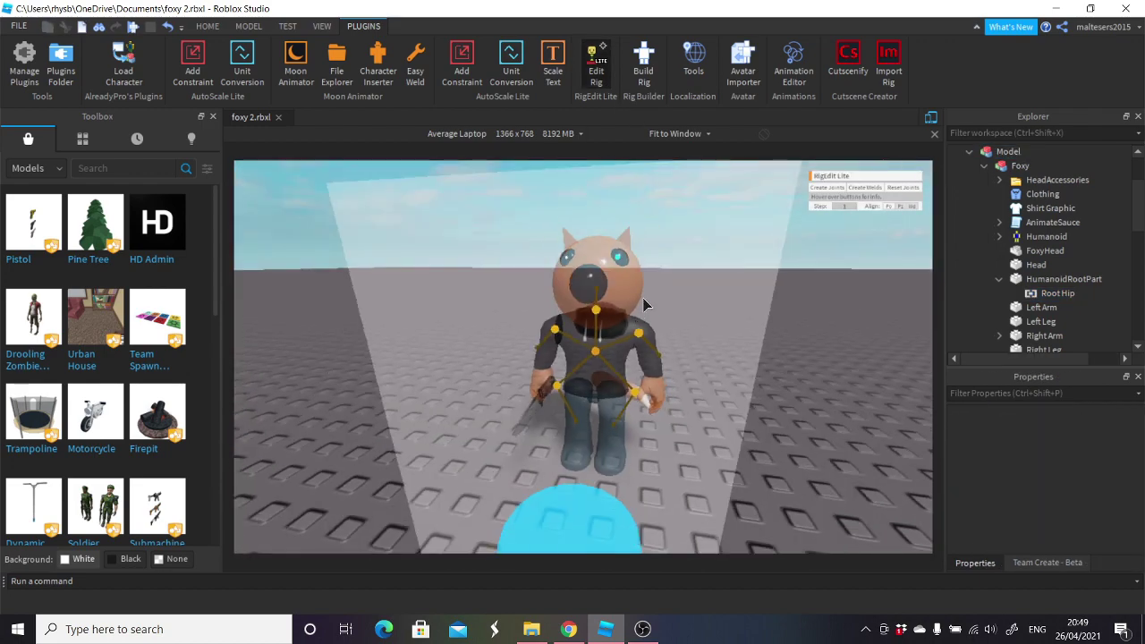
pyautogui.scroll(2, 646, 305)
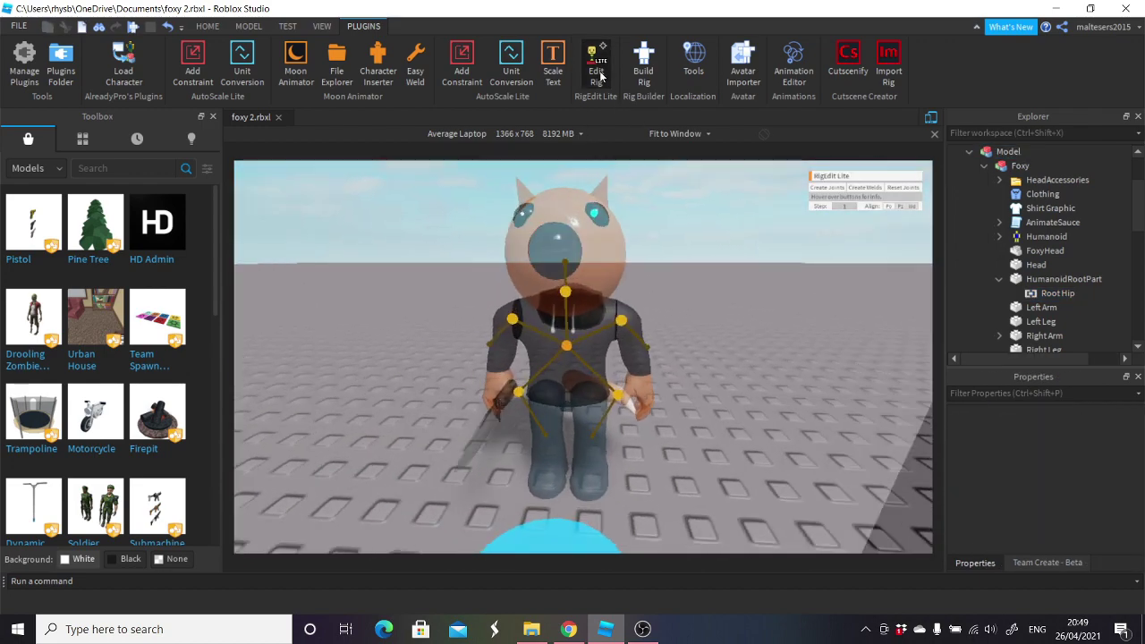
pyautogui.click(598, 67)
pyautogui.scroll(3, 707, 197)
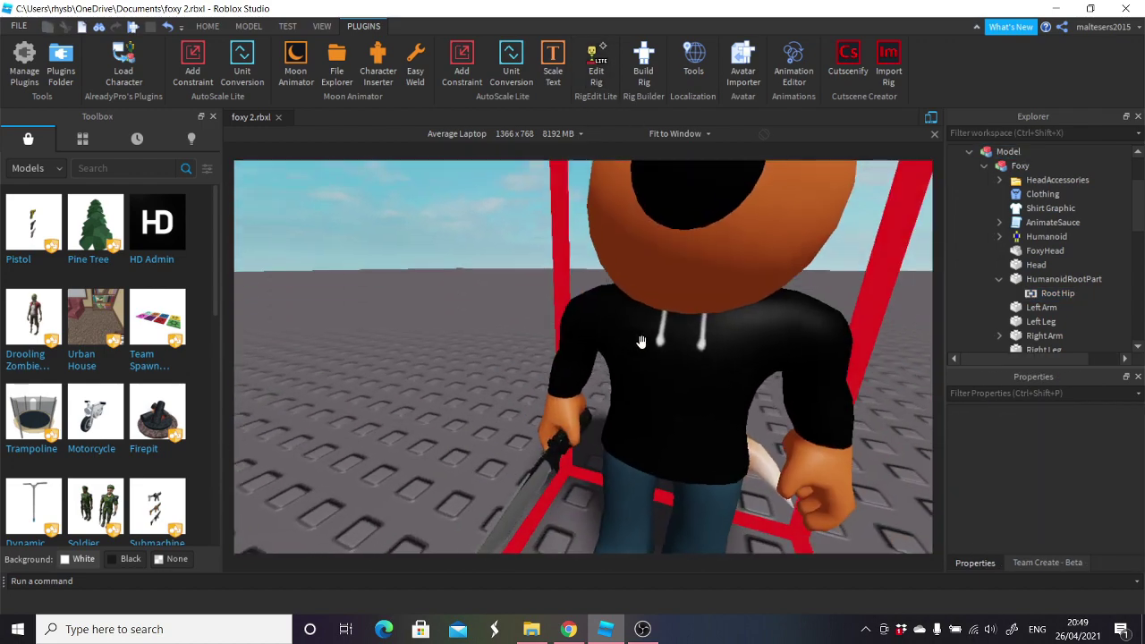
pyautogui.click(596, 63)
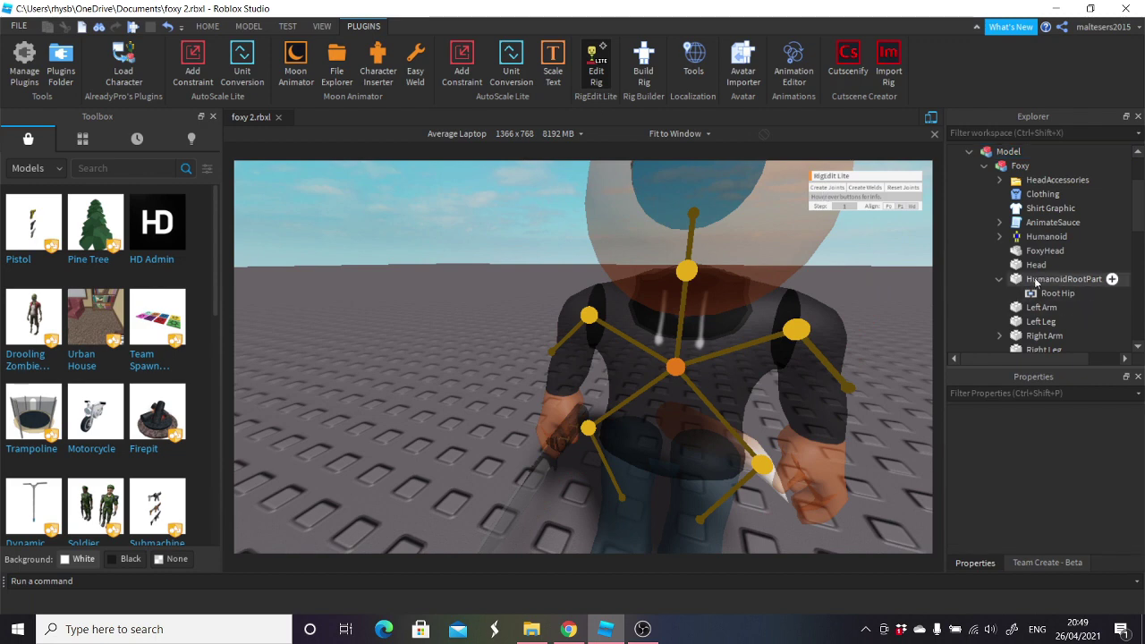
pyautogui.scroll(-1, 1037, 283)
# - Create a joint between the Right Arm and the Knife, and turn off device emulation in the viewport
pyautogui.click(1040, 282)
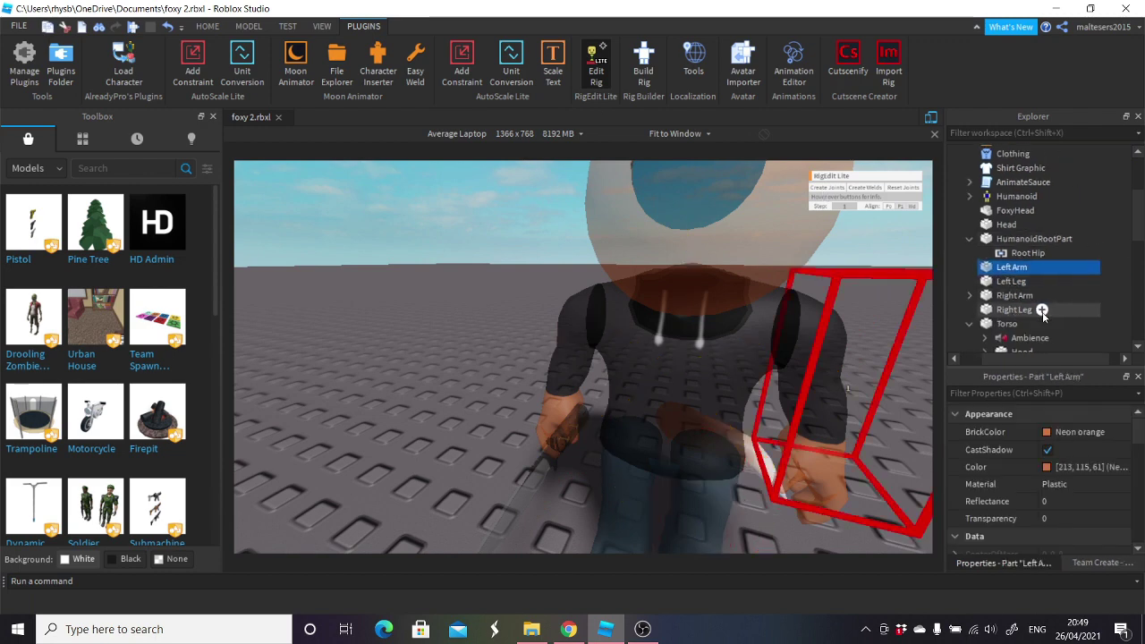
pyautogui.click(1020, 296)
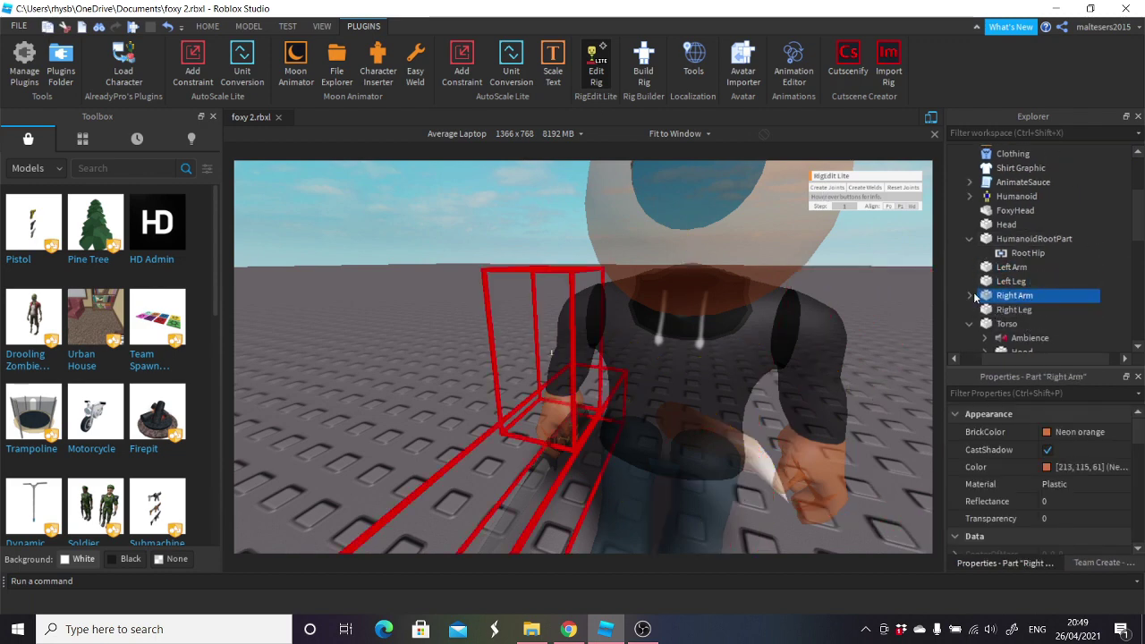
pyautogui.click(828, 187)
pyautogui.scroll(-5, 858, 170)
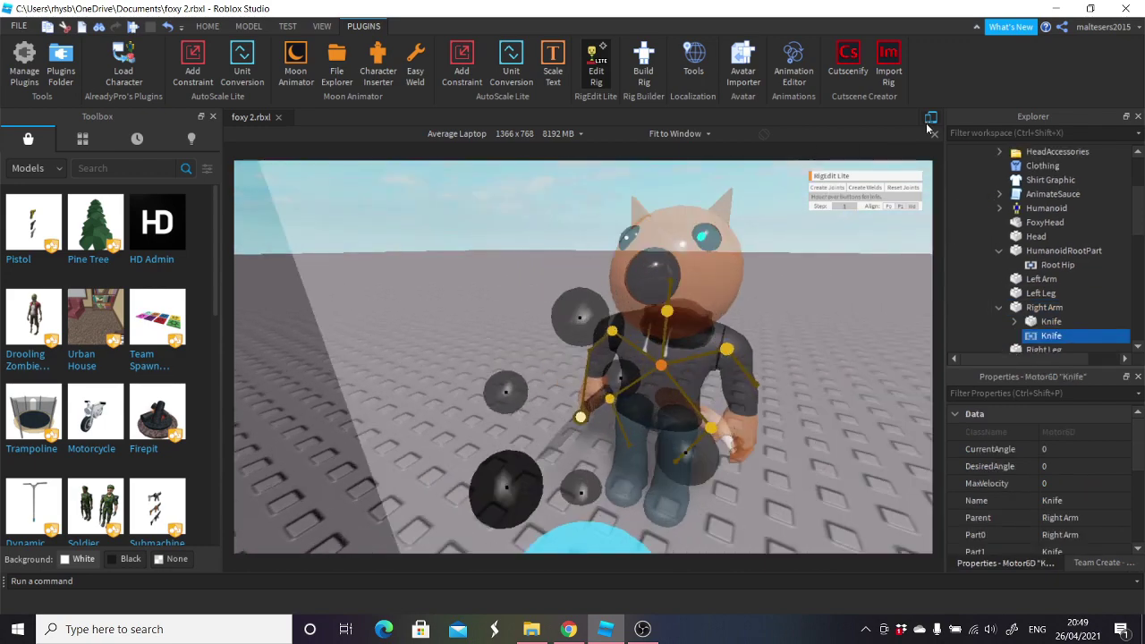
pyautogui.click(930, 118)
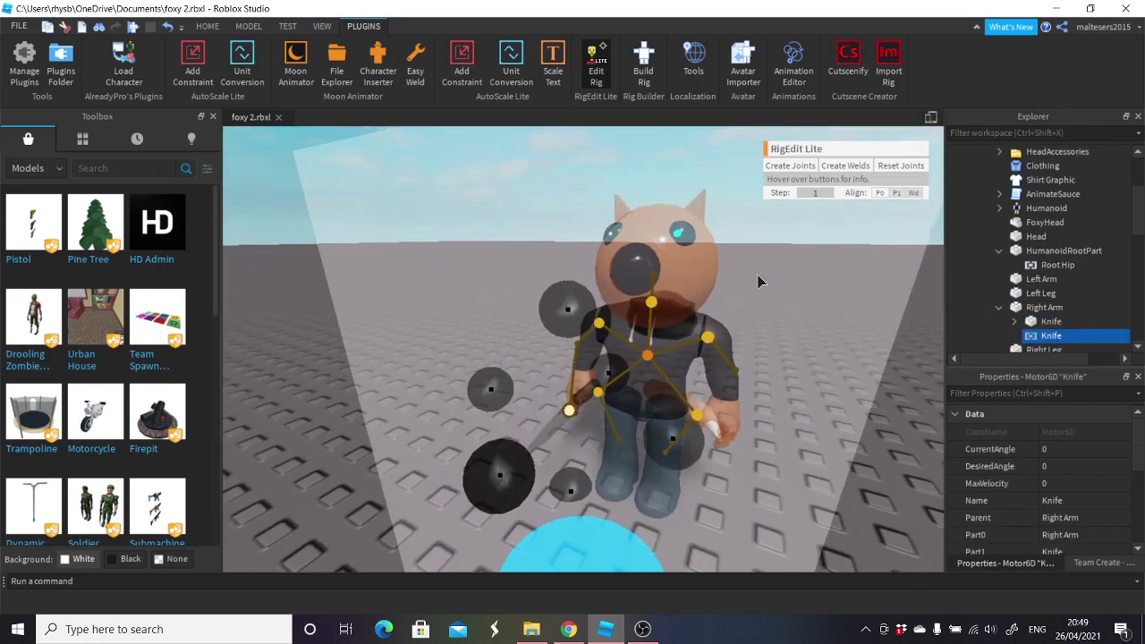
# - Create joints from the Torso to the Hood and the Tail with RigEdit Lite
pyautogui.scroll(3, 675, 329)
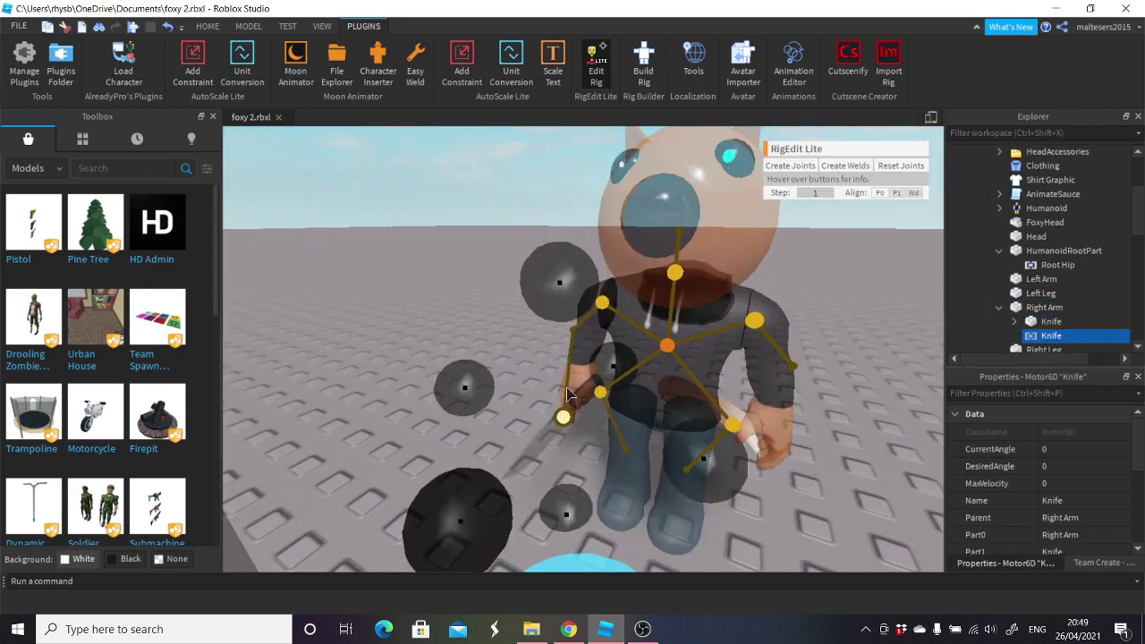
pyautogui.moveTo(567, 395); pyautogui.dragTo(608, 380, button='right')
pyautogui.moveTo(883, 320); pyautogui.dragTo(856, 321, button='right')
pyautogui.moveTo(672, 302); pyautogui.dragTo(688, 301, button='right')
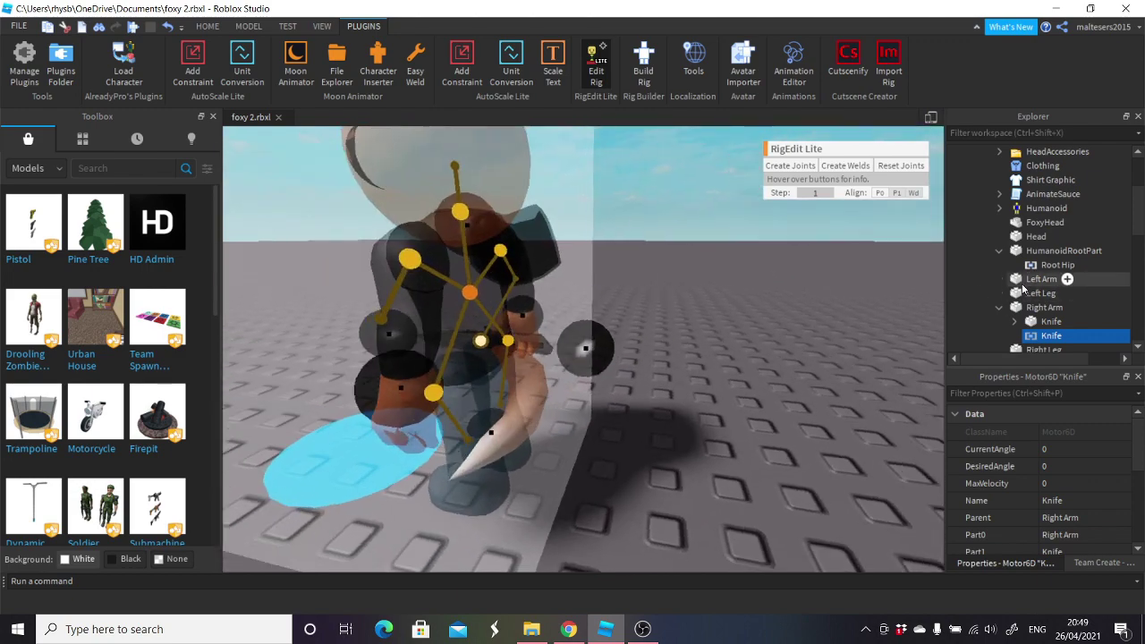
pyautogui.scroll(-3, 1029, 288)
pyautogui.click(1036, 244)
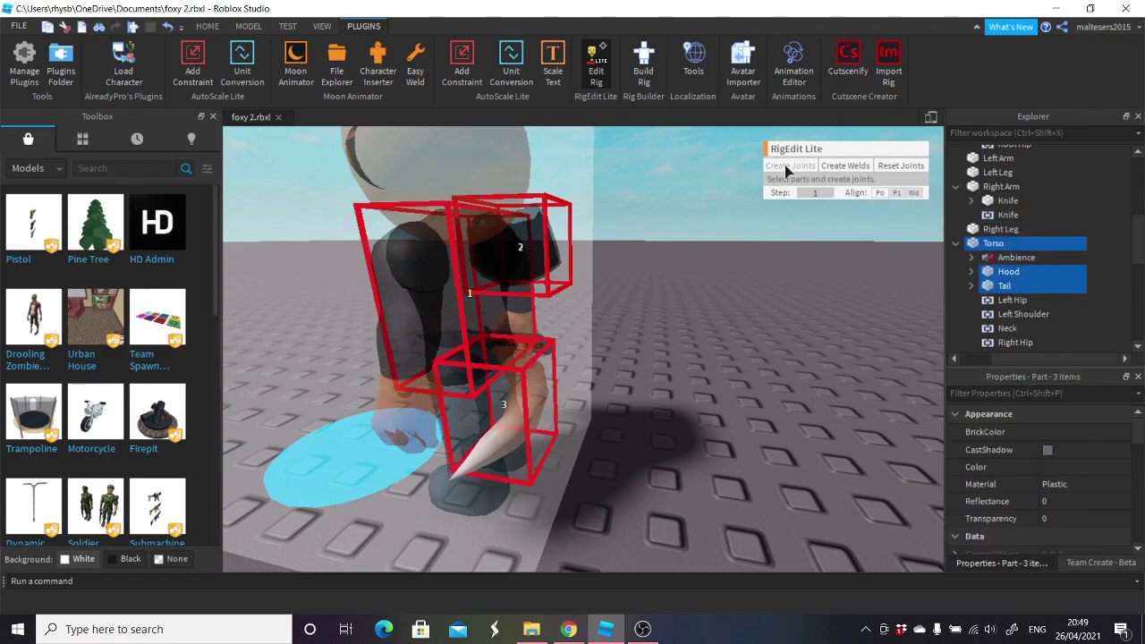
pyautogui.click(787, 166)
# - Create a joint between the Head and the FoxyHead
pyautogui.moveTo(743, 255); pyautogui.dragTo(772, 241, button='right')
pyautogui.scroll(2, 1053, 238)
pyautogui.click(1045, 204)
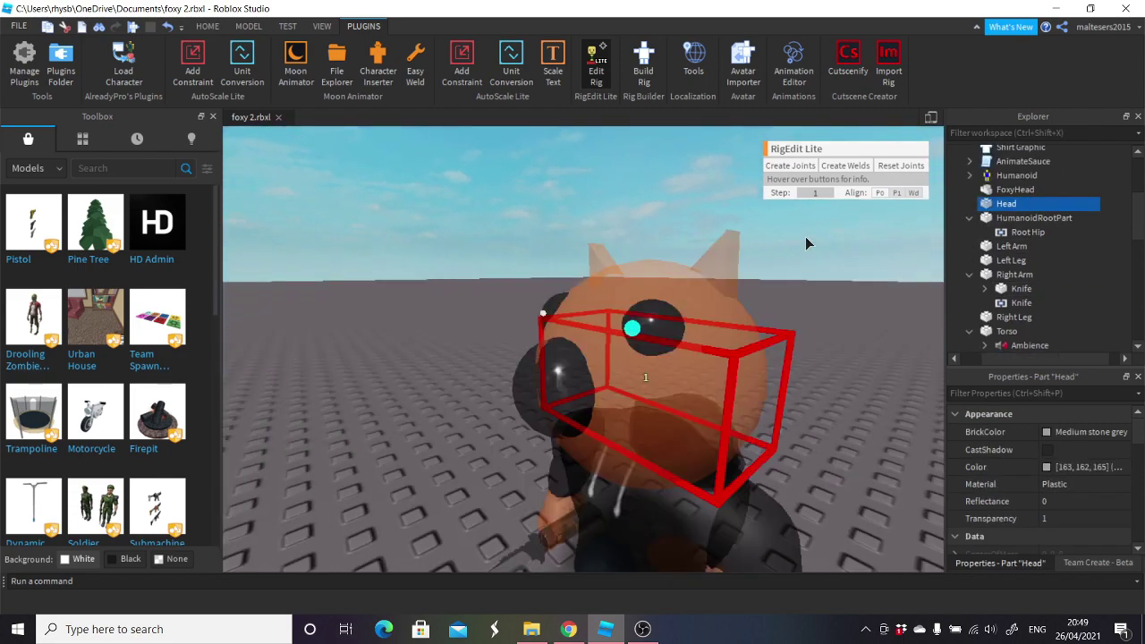
pyautogui.keyDown('ctrl'); pyautogui.click(1020, 192); pyautogui.keyUp('ctrl')
pyautogui.click(812, 167)
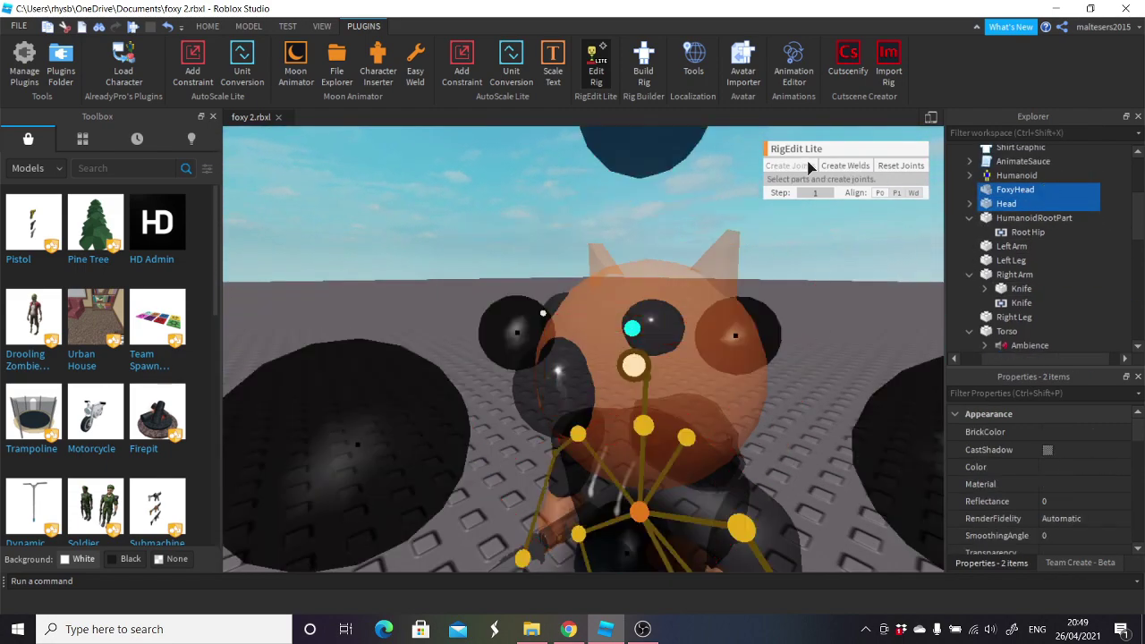
# - Create joints from the FoxyHead to the LeftEye and RightEye in HeadAccessories
pyautogui.scroll(2, 1003, 206)
pyautogui.click(1002, 233)
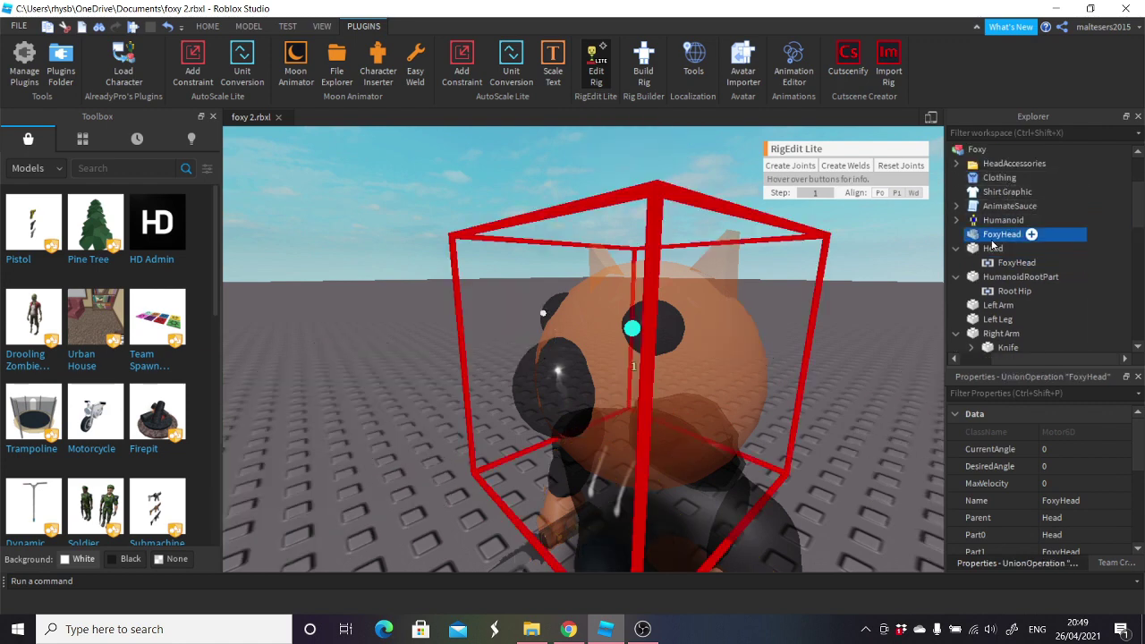
pyautogui.click(972, 165)
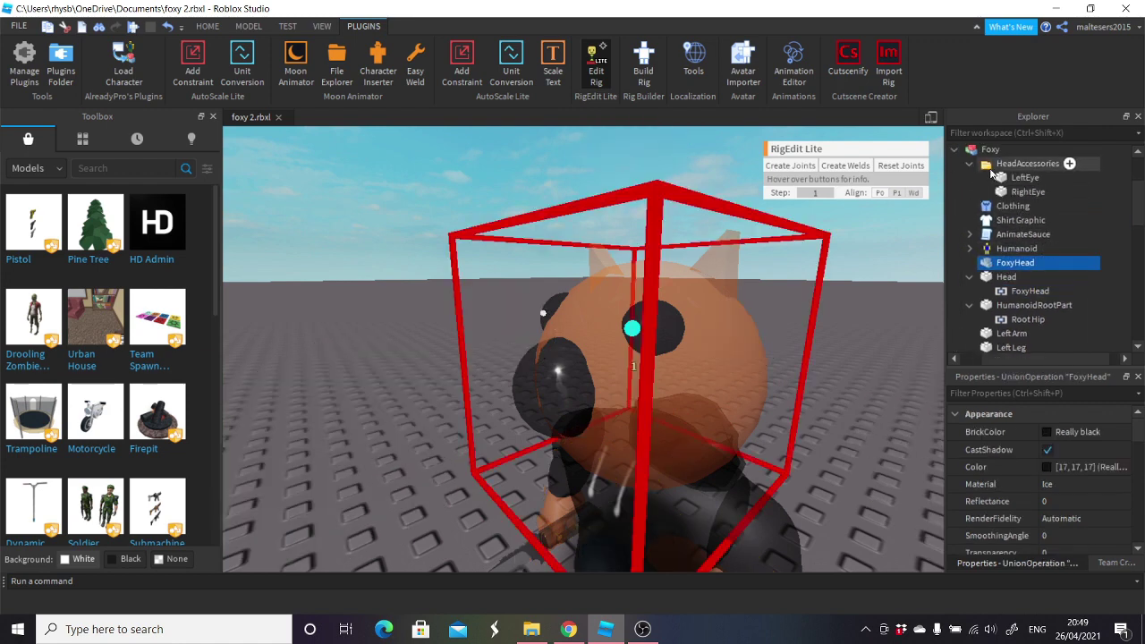
pyautogui.keyDown('ctrl'); pyautogui.click(1003, 179); pyautogui.keyUp('ctrl')
pyautogui.keyDown('ctrl'); pyautogui.click(1014, 191); pyautogui.keyUp('ctrl')
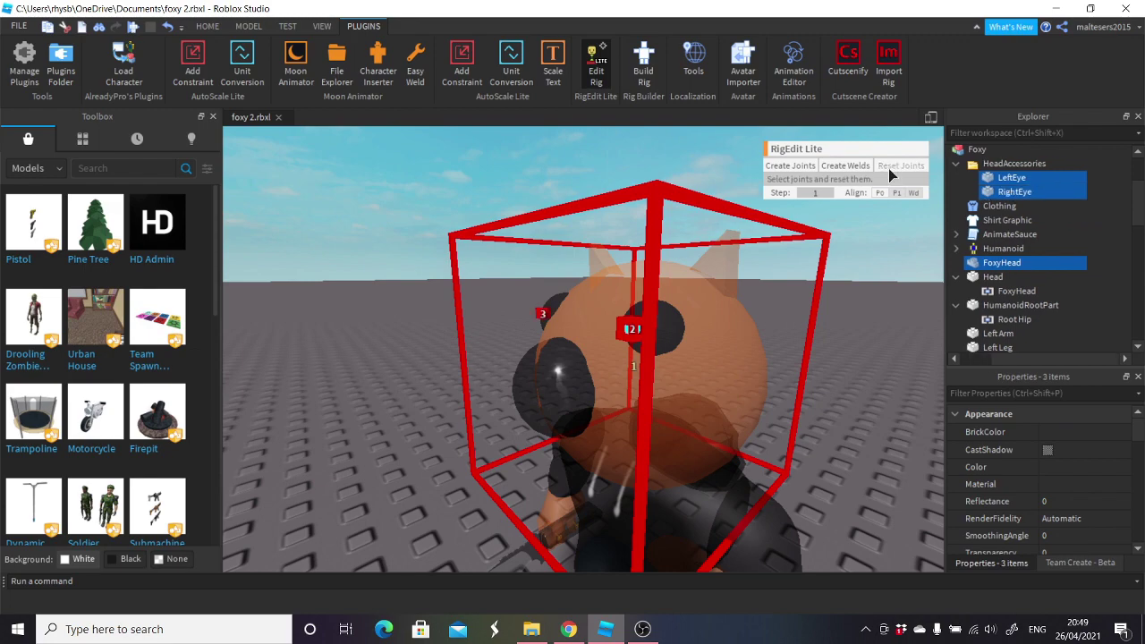
pyautogui.click(816, 168)
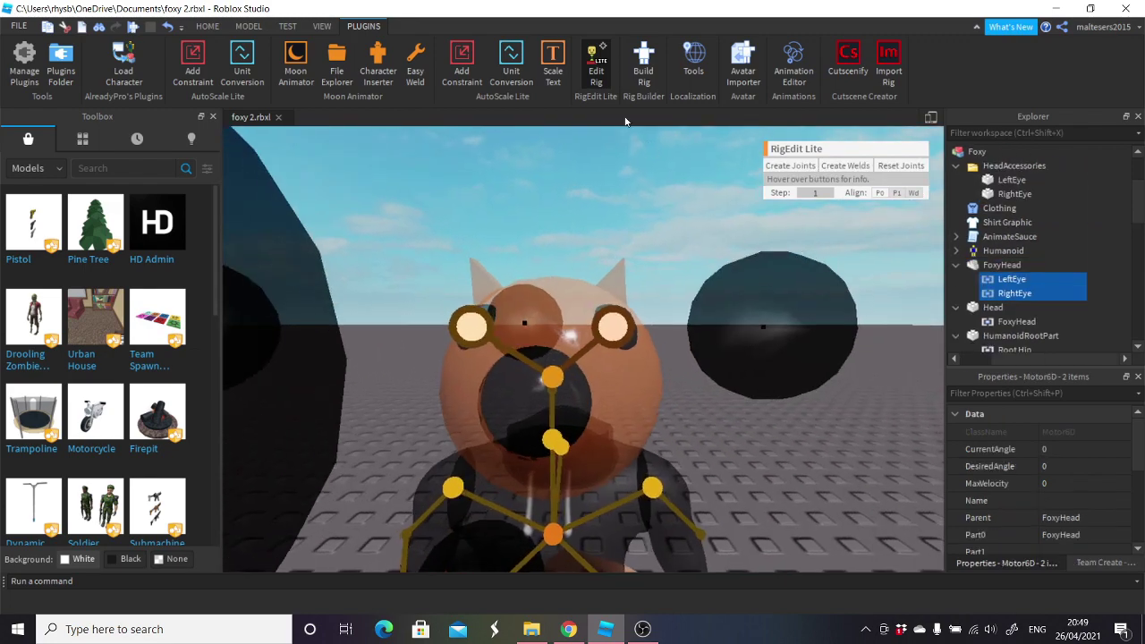
# - Close the rig overlay and create an animation for Foxy in the Animation Editor with the name Untitled Animation Clip
pyautogui.moveTo(795, 243); pyautogui.dragTo(758, 217, button='right')
pyautogui.scroll(-3, 796, 242)
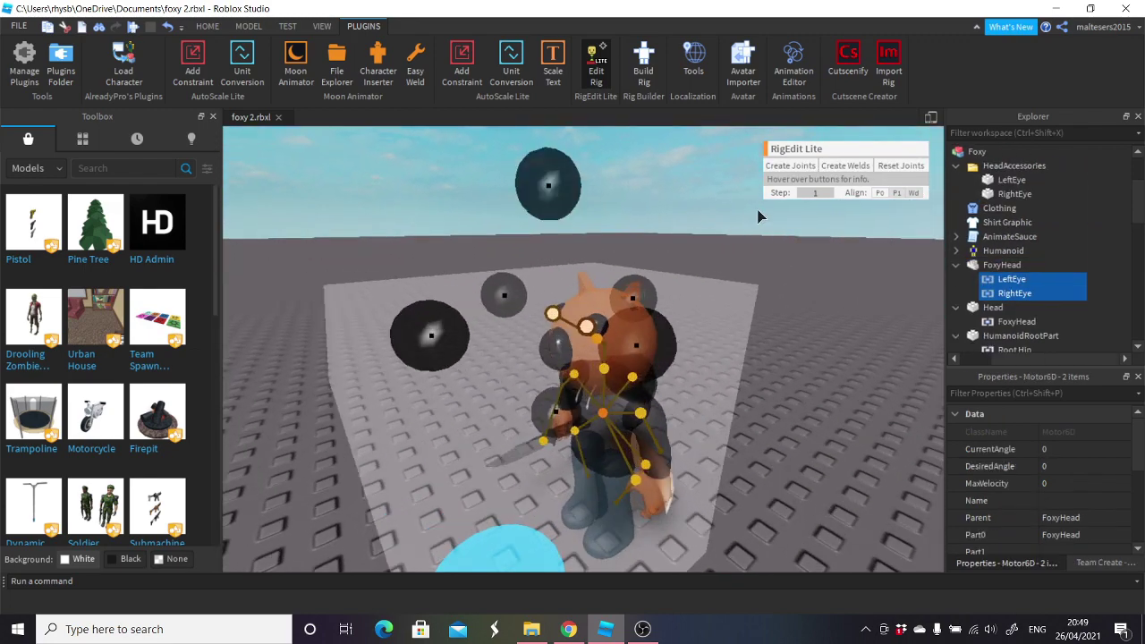
pyautogui.click(598, 82)
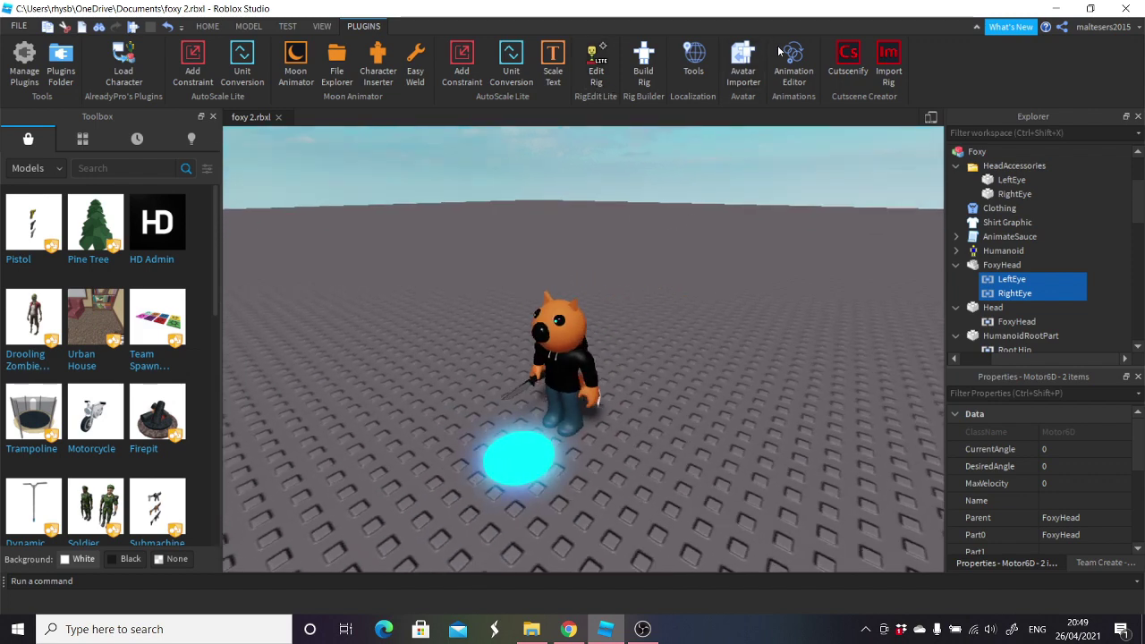
pyautogui.click(794, 67)
pyautogui.click(582, 475)
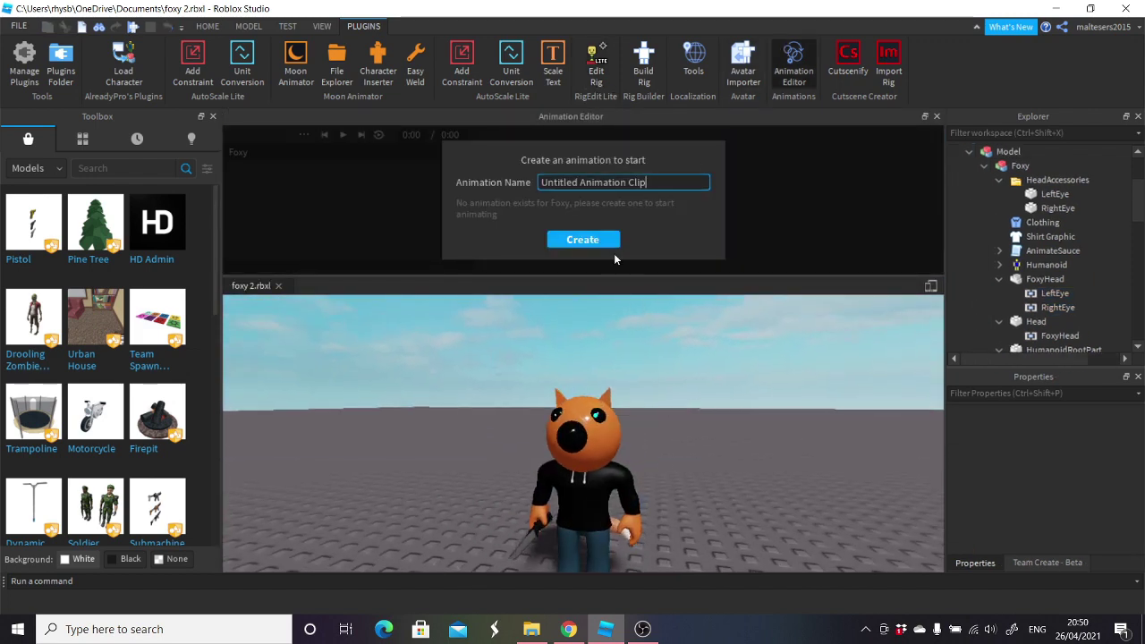
pyautogui.click(581, 239)
# - Rotate Foxy's Left Arm at frame 0:00 to test its joint
pyautogui.scroll(3, 608, 483)
pyautogui.click(642, 446)
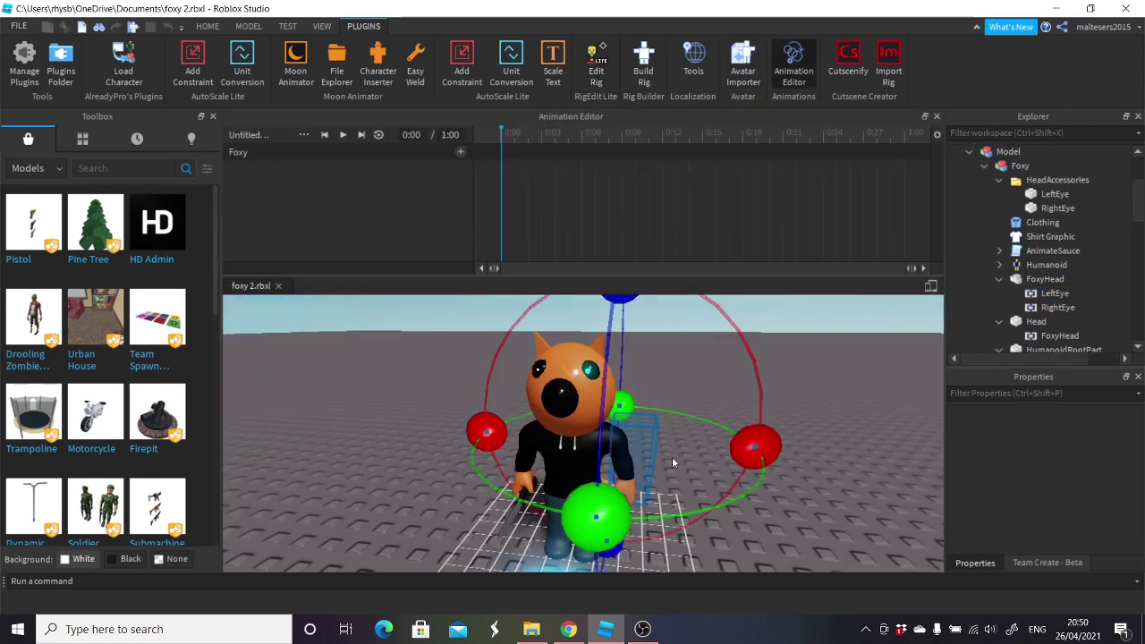
pyautogui.moveTo(671, 456); pyautogui.dragTo(614, 369, button='right')
pyautogui.moveTo(614, 370); pyautogui.dragTo(662, 418)
# - Inspect the FoxyHead joint and add tracks for all remaining rig parts to the animation timeline
pyautogui.click(637, 447)
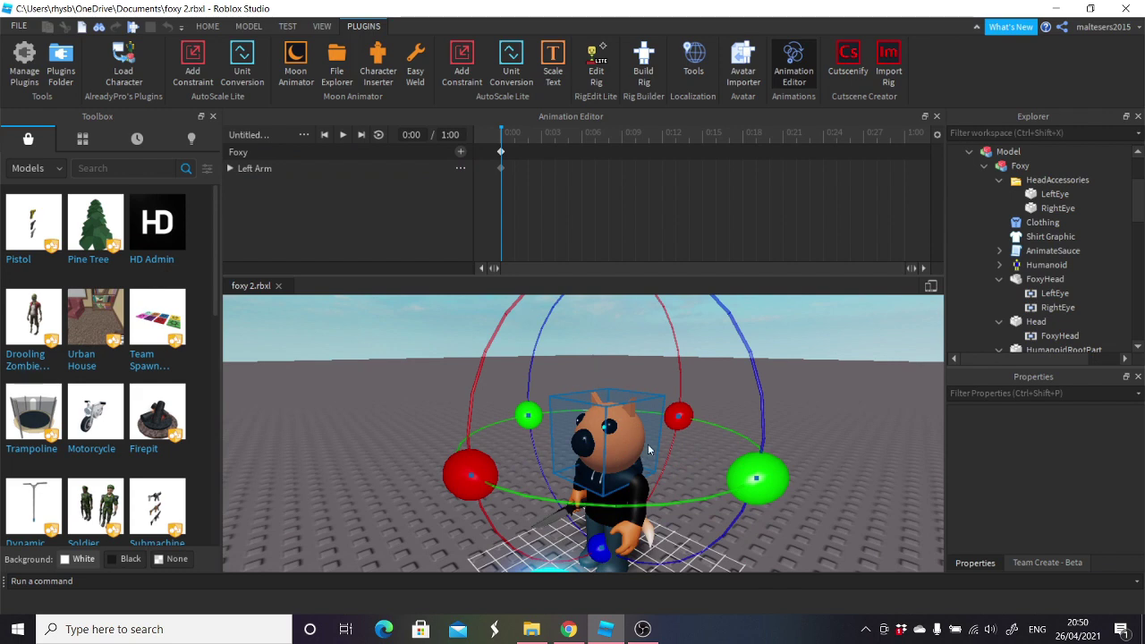
pyautogui.scroll(2, 653, 440)
pyautogui.moveTo(653, 440); pyautogui.dragTo(652, 444, button='right')
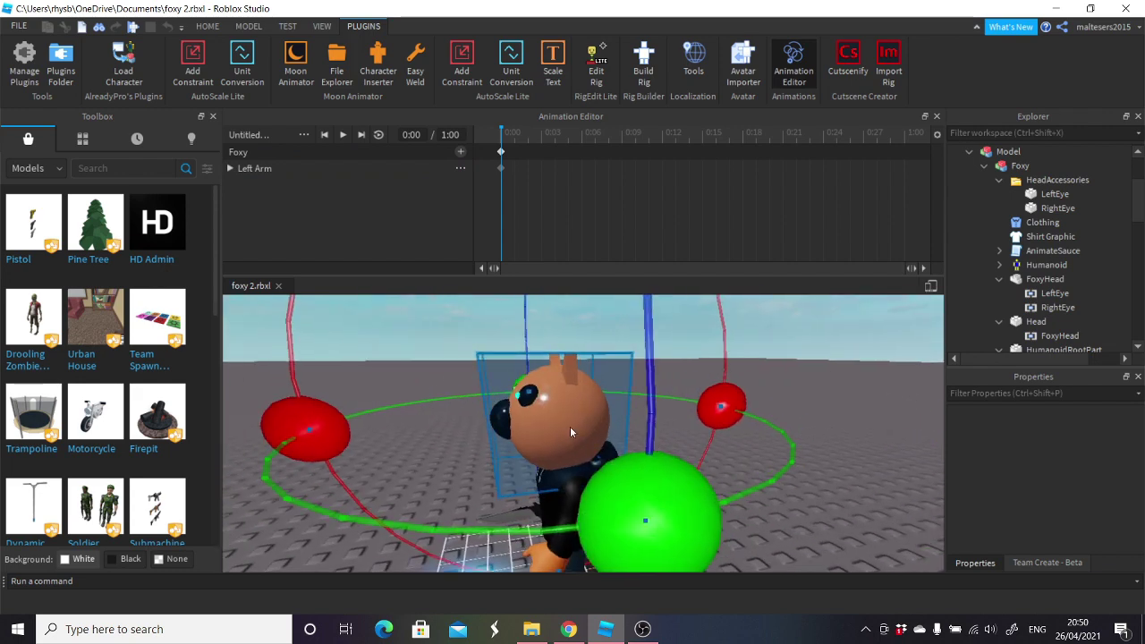
pyautogui.moveTo(570, 426); pyautogui.dragTo(569, 425, button='right')
pyautogui.click(460, 152)
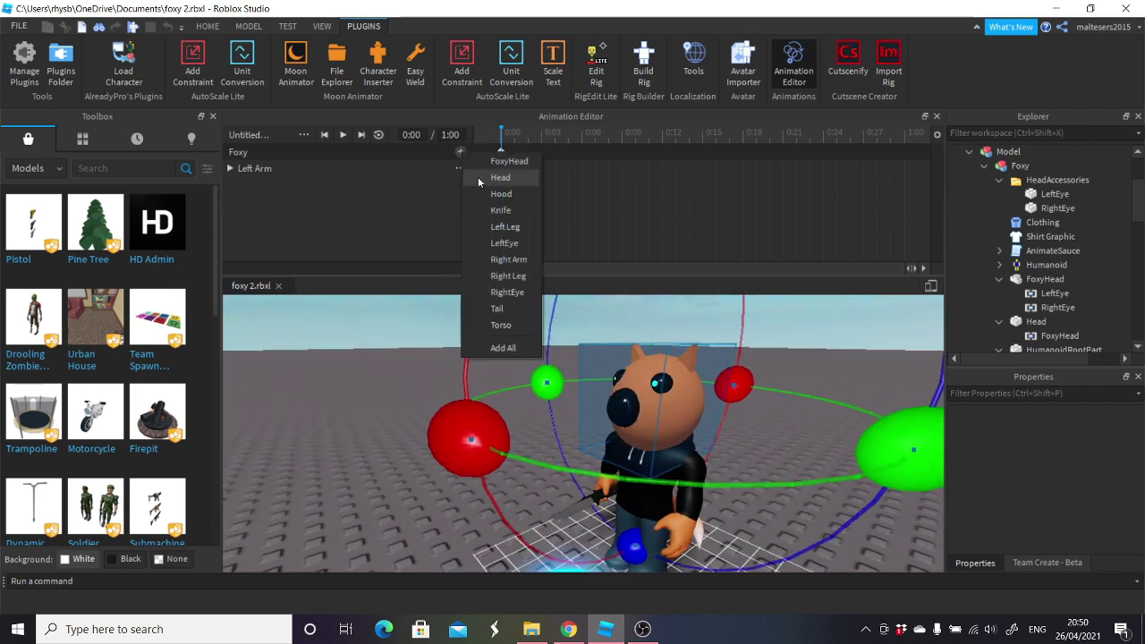
pyautogui.click(512, 349)
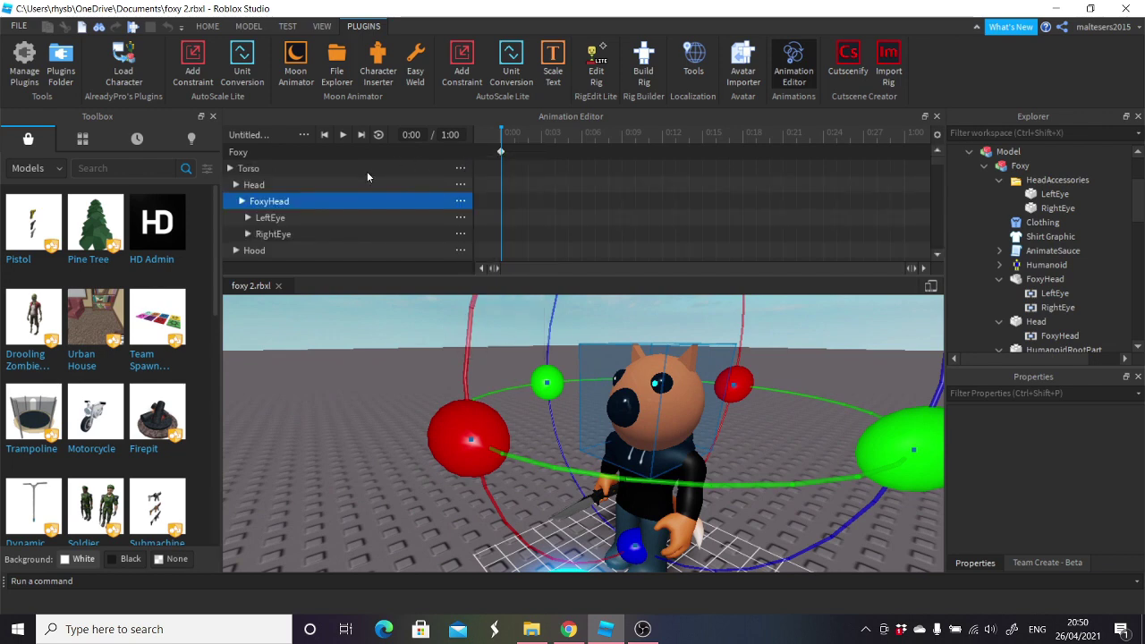
# - Turn Foxy's Head to the side at frame 0:00
pyautogui.click(399, 185)
pyautogui.moveTo(529, 466); pyautogui.dragTo(759, 499)
pyautogui.scroll(-3, 685, 455)
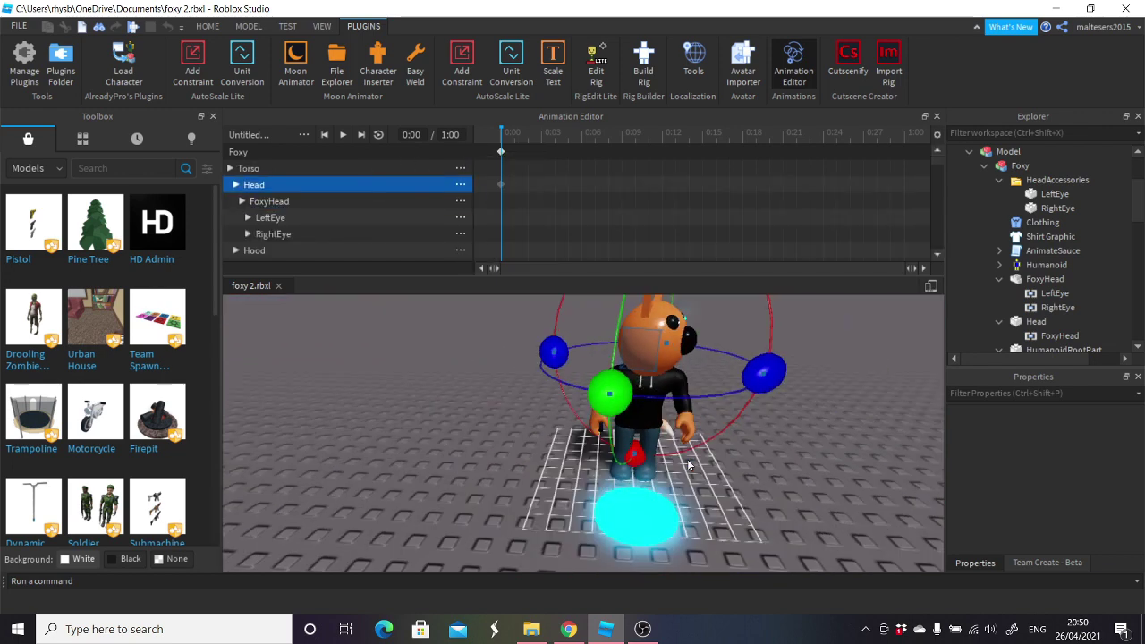
# - Rotate the Right Arm at frame 0:00 to raise the knife, and check the pose from several angles
pyautogui.scroll(3, 660, 435)
pyautogui.moveTo(659, 435); pyautogui.dragTo(545, 367, button='right')
pyautogui.scroll(-4, 544, 366)
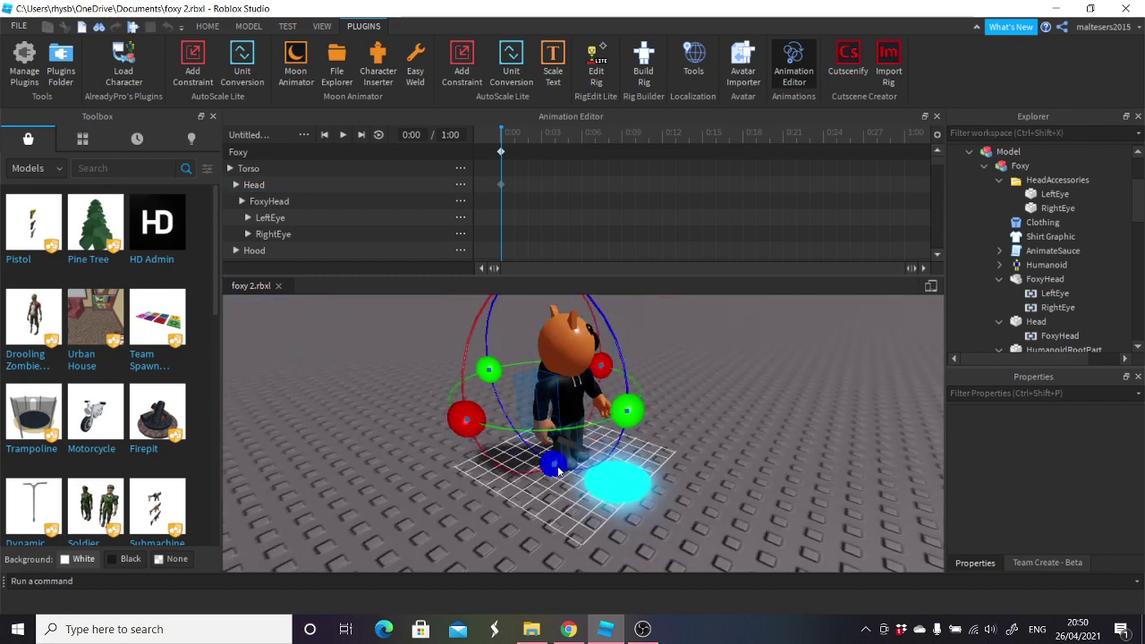
pyautogui.moveTo(554, 462); pyautogui.dragTo(618, 384)
pyautogui.moveTo(618, 385); pyautogui.dragTo(601, 385, button='right')
pyautogui.scroll(4, 601, 384)
pyautogui.scroll(-4, 601, 385)
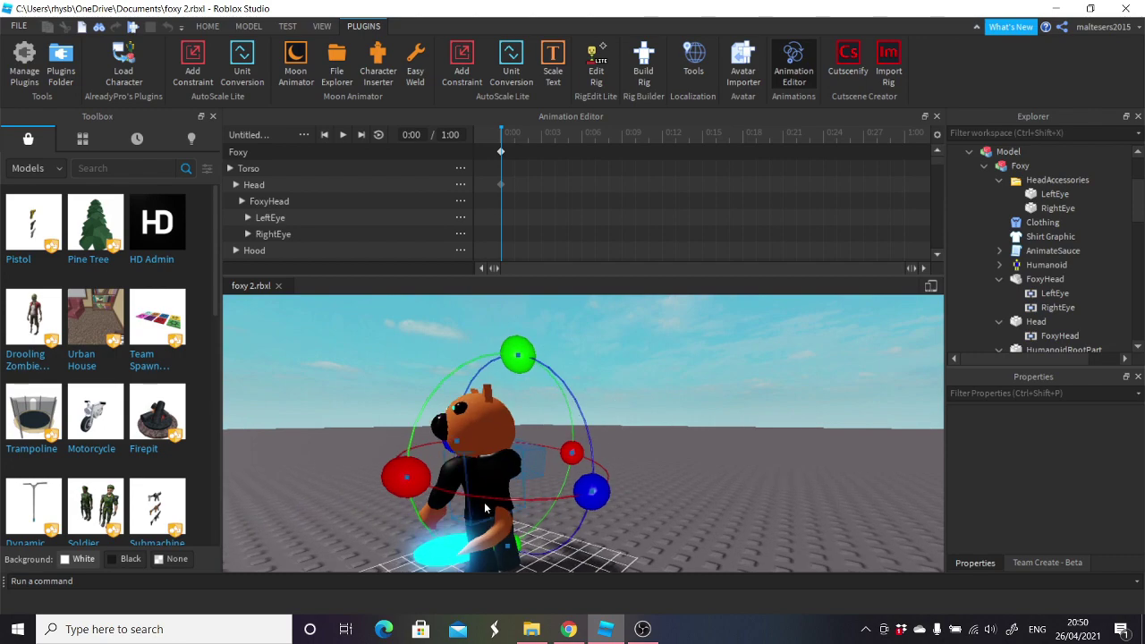
# - Rotate the Torso slightly at frame 0:00 and deselect it
pyautogui.click(479, 499)
pyautogui.scroll(3, 479, 496)
pyautogui.scroll(-3, 480, 498)
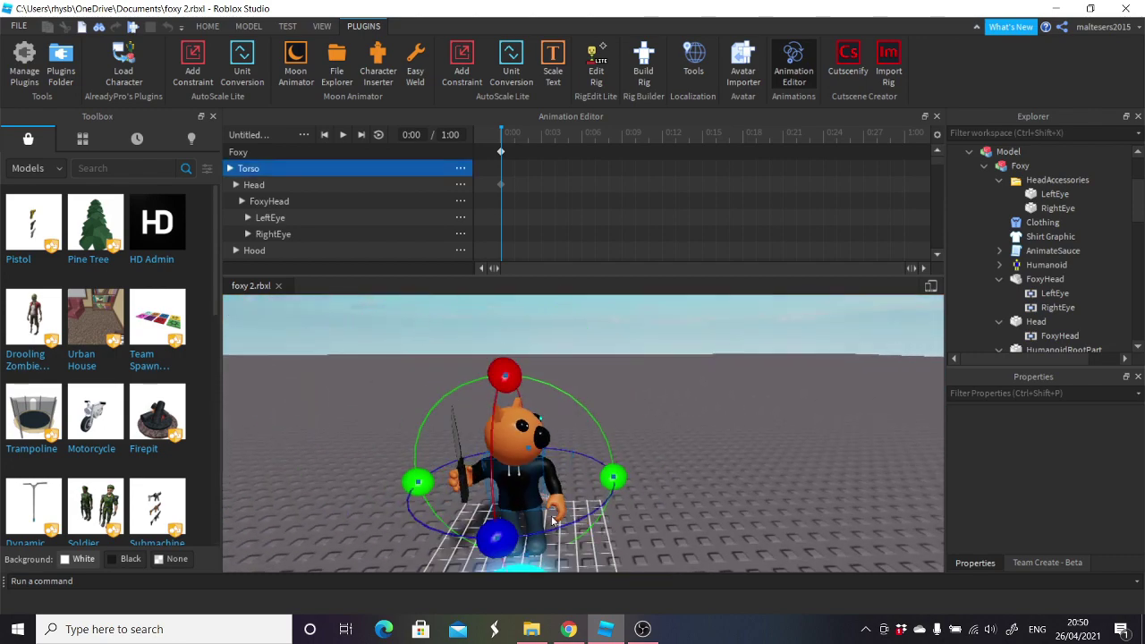
pyautogui.moveTo(512, 534)
pyautogui.mouseDown()
pyautogui.moveTo(487, 534)
pyautogui.moveTo(501, 451)
pyautogui.moveTo(546, 532)
pyautogui.moveTo(473, 537)
pyautogui.moveTo(517, 534)
pyautogui.mouseUp()
pyautogui.click(714, 466)
# - Start an animation import from Roblox and save the current pose as Untitled Animation Clip
pyautogui.click(304, 134)
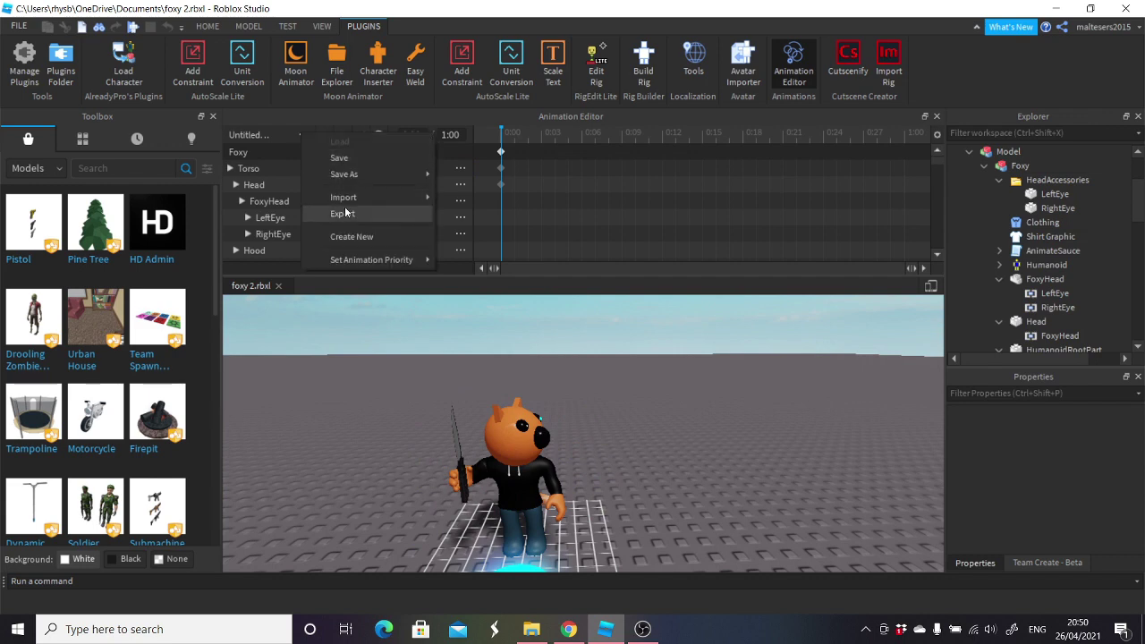
pyautogui.moveTo(395, 201)
pyautogui.click(474, 197)
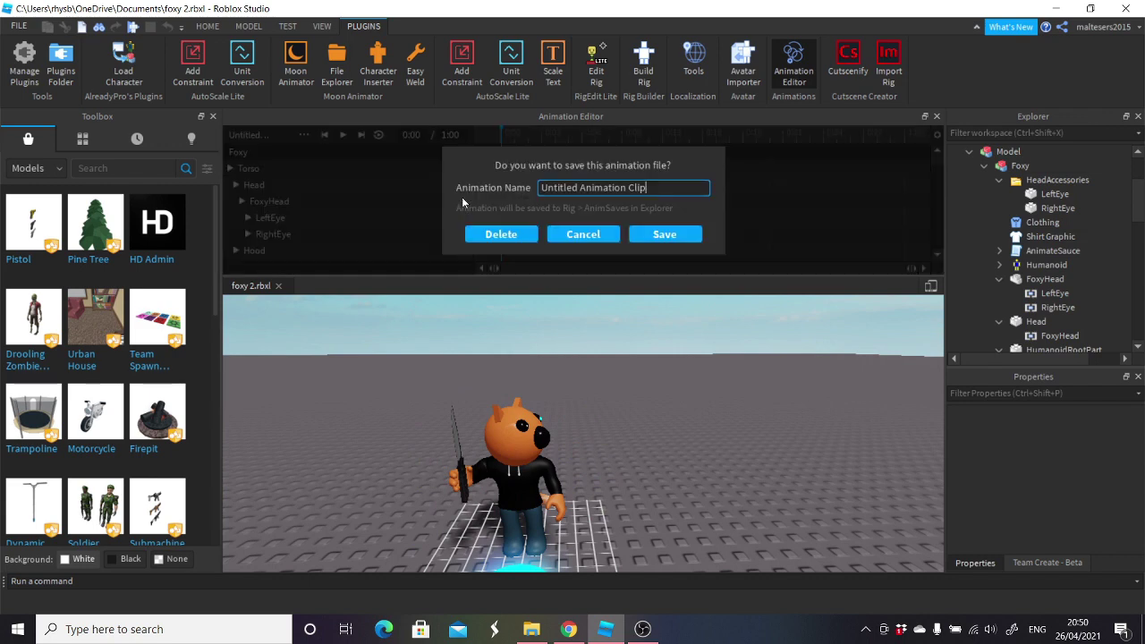
pyautogui.click(656, 236)
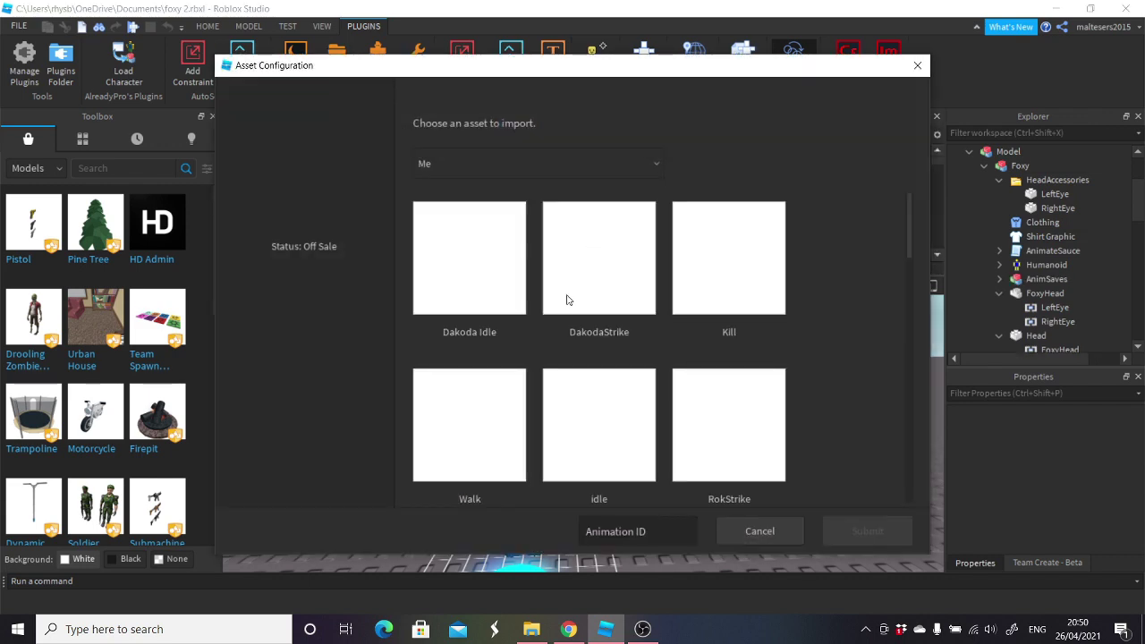
# - Try to import the Dakoda Idle animation onto Foxy, and reload the saved Untitled Animation Clip
pyautogui.scroll(-3, 608, 267)
pyautogui.scroll(-2, 633, 283)
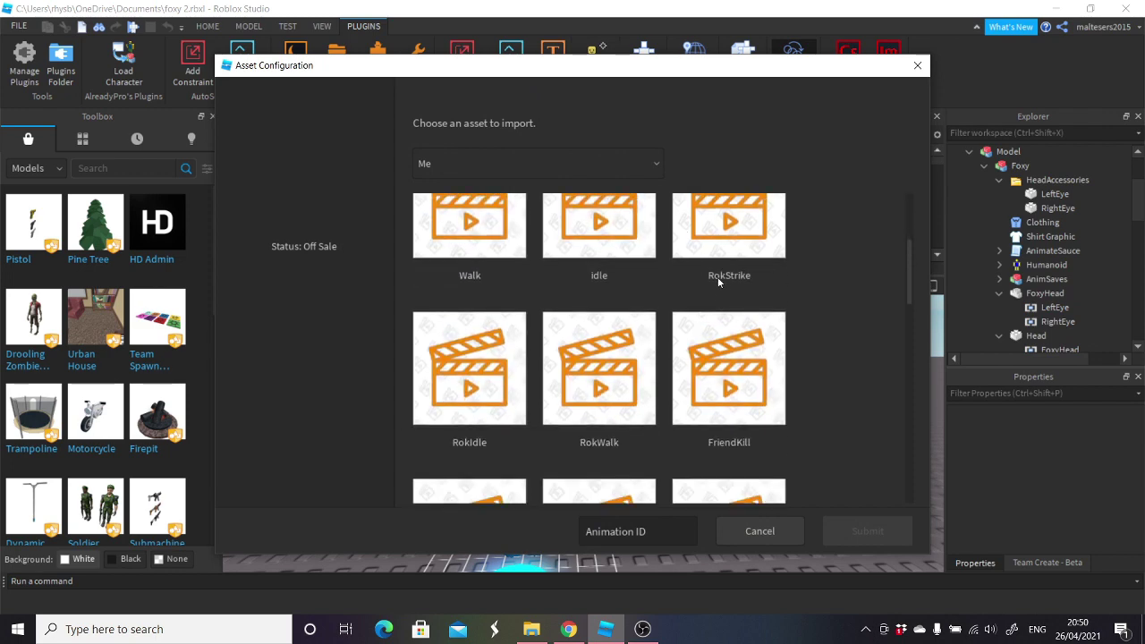
pyautogui.scroll(-2, 718, 276)
pyautogui.scroll(5, 498, 260)
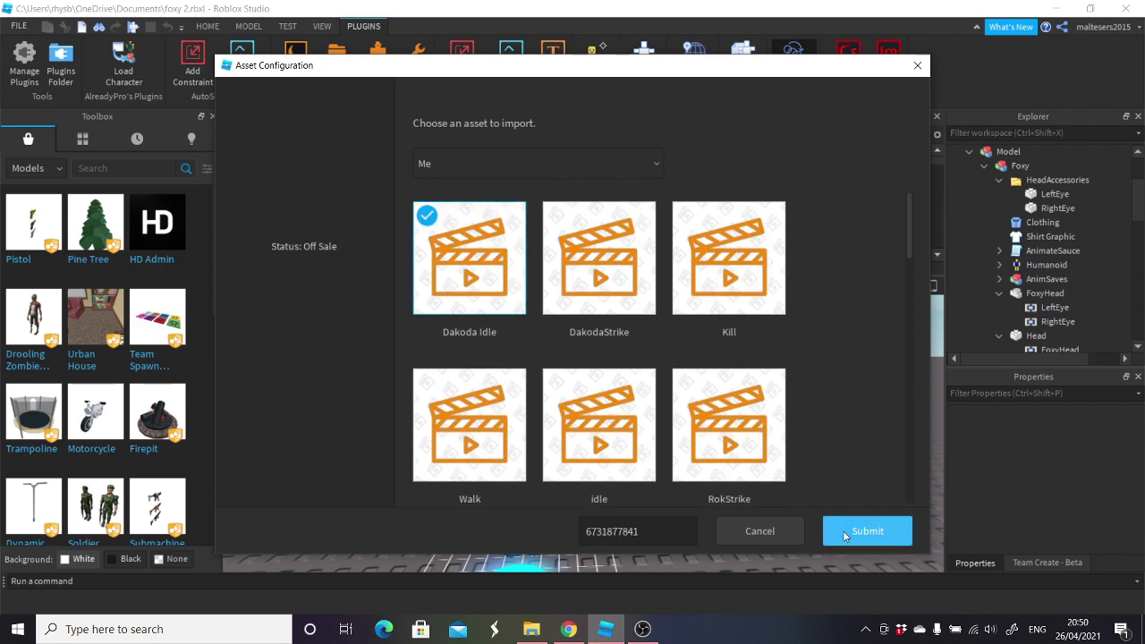
pyautogui.click(845, 532)
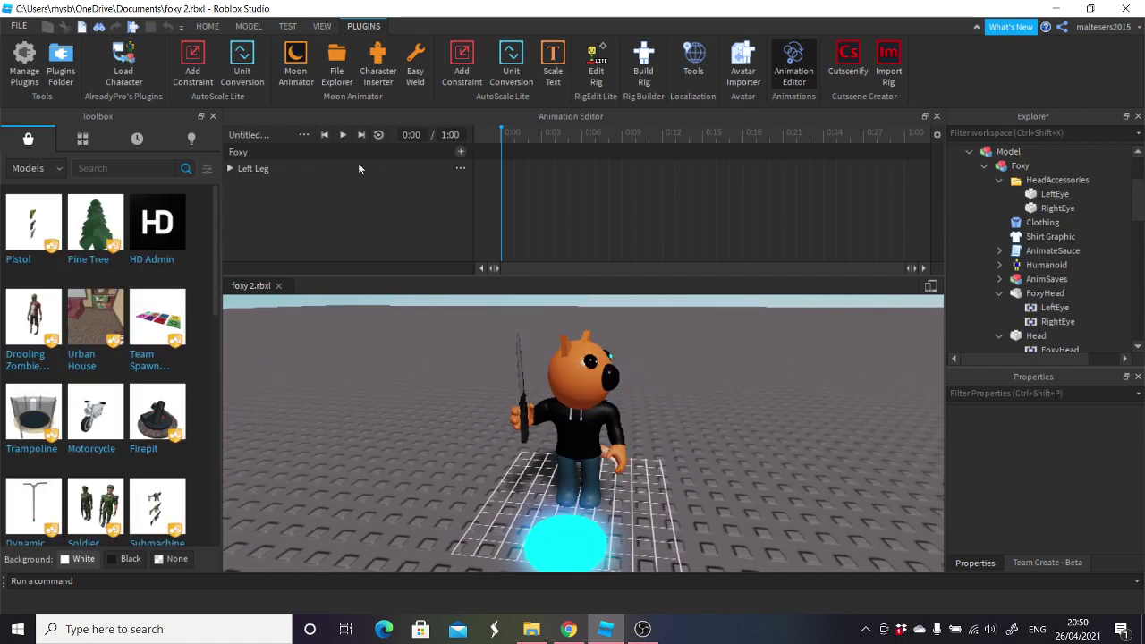
pyautogui.moveTo(374, 144)
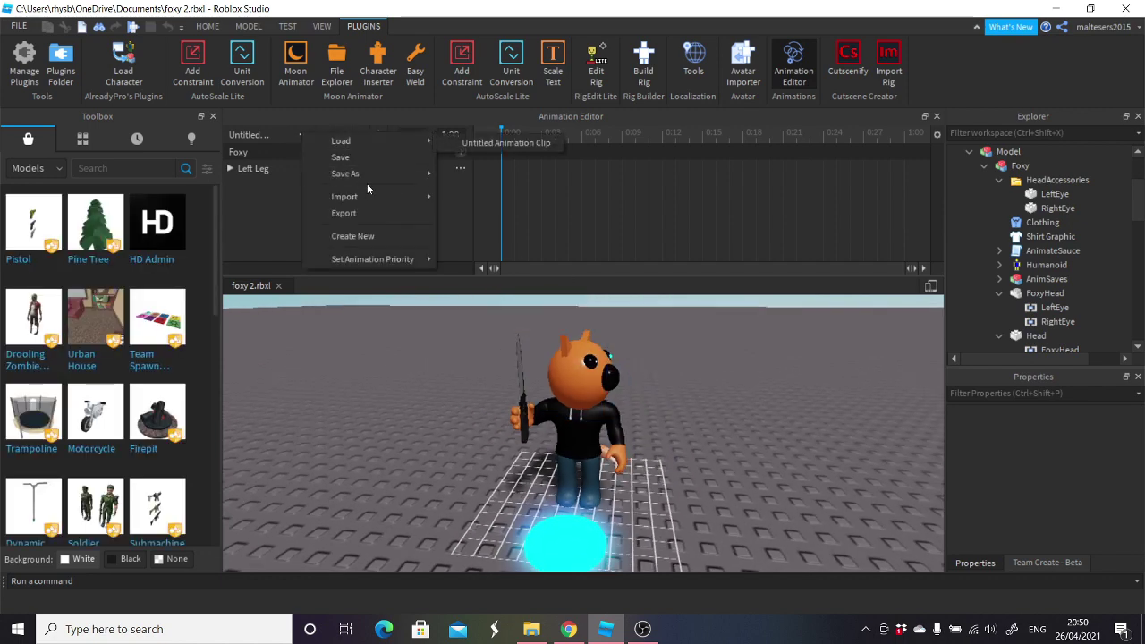
pyautogui.click(499, 144)
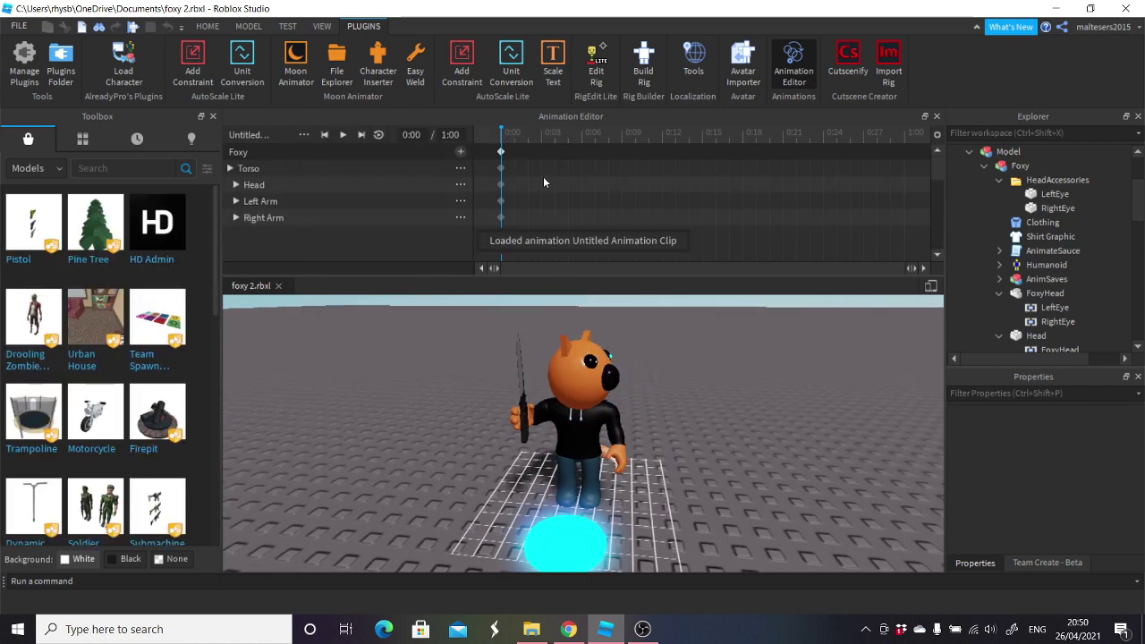
# - Import a different animation from the account's Roblox assets onto Foxy and play it
pyautogui.click(303, 135)
pyautogui.moveTo(397, 203)
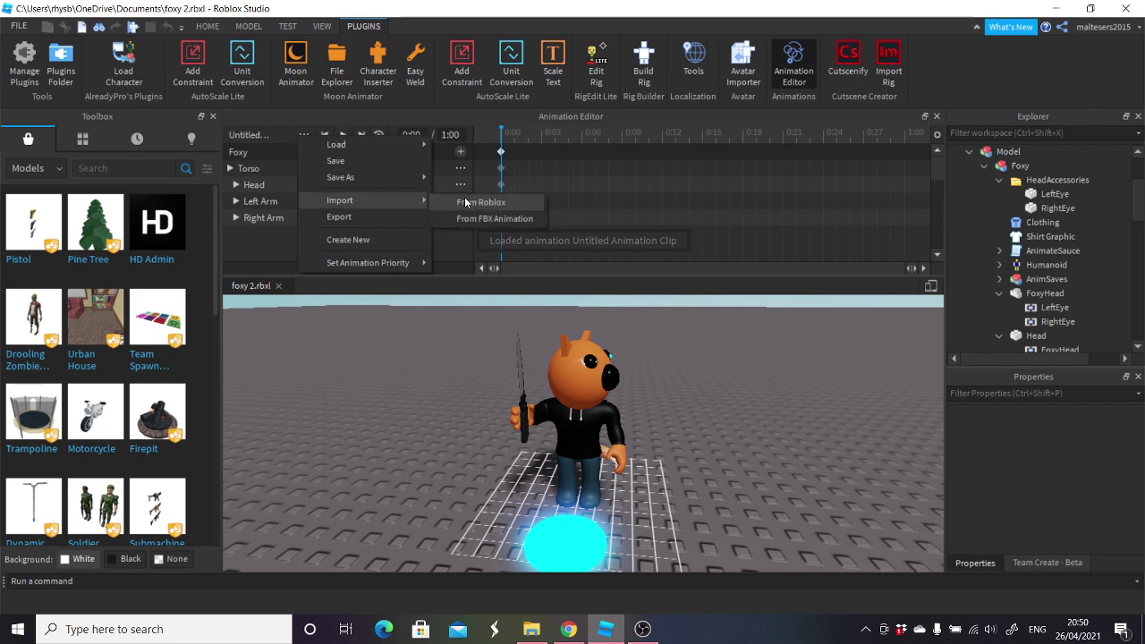
pyautogui.click(474, 202)
pyautogui.scroll(-3, 698, 322)
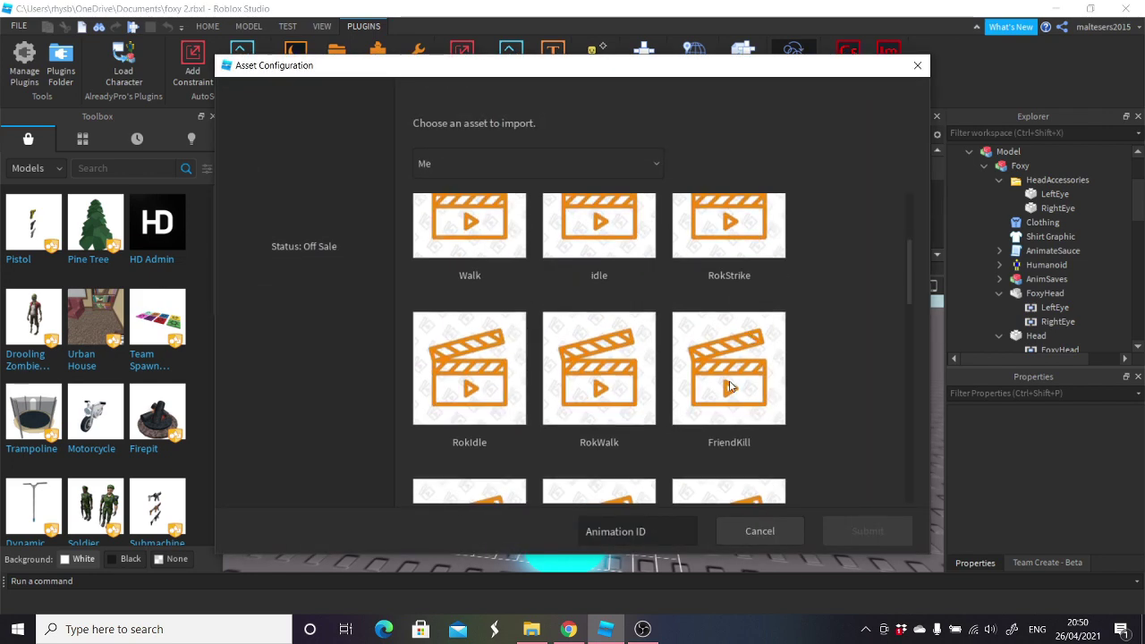
pyautogui.scroll(-4, 729, 386)
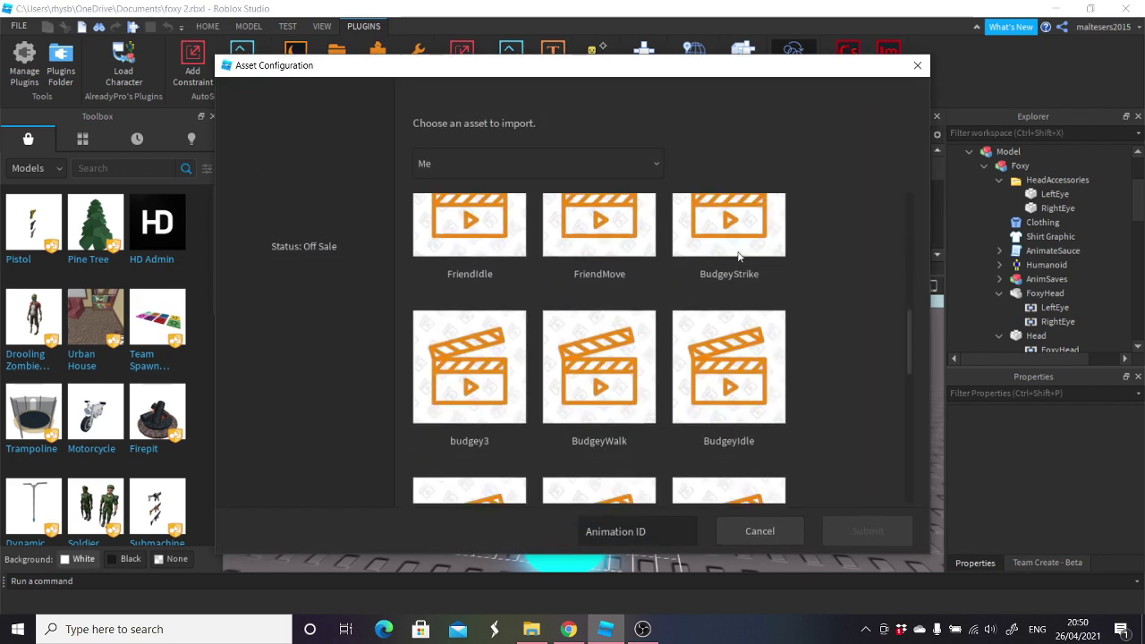
pyautogui.click(866, 530)
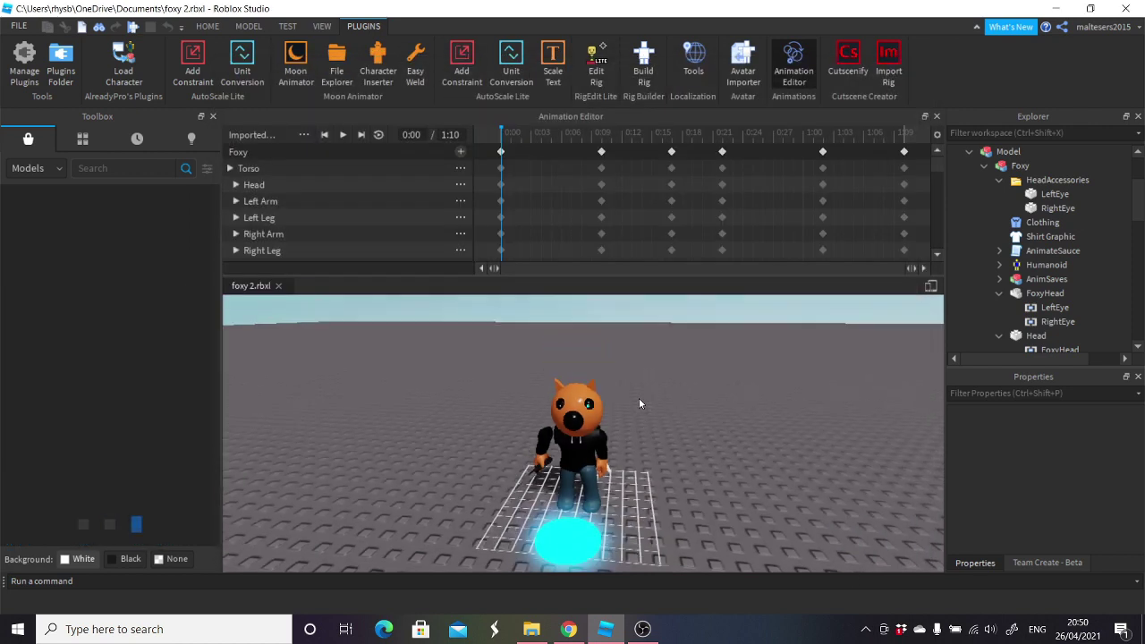
pyautogui.click(343, 135)
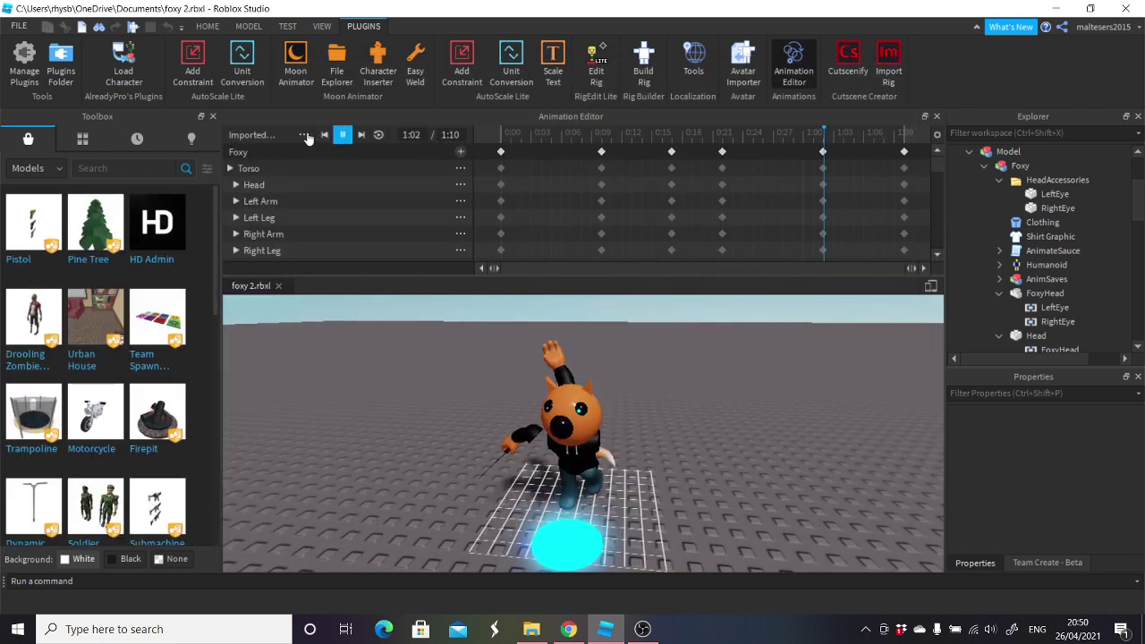
# - Import the TorcherWalk animation from the account's Roblox assets onto Foxy
pyautogui.click(303, 134)
pyautogui.moveTo(411, 201)
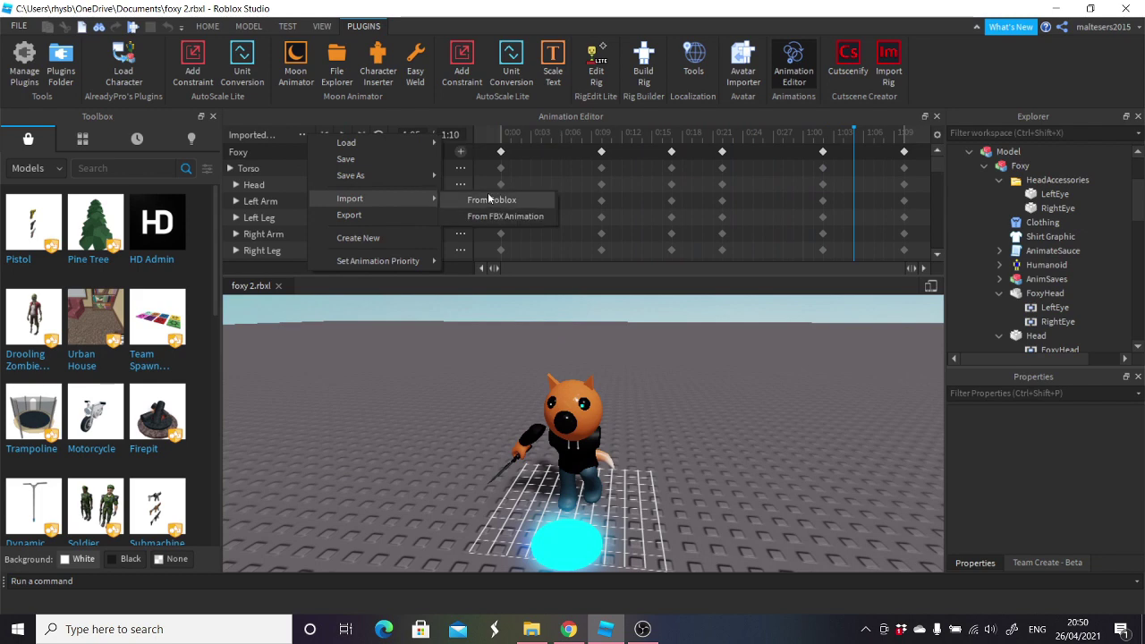
pyautogui.click(487, 199)
pyautogui.scroll(-5, 622, 346)
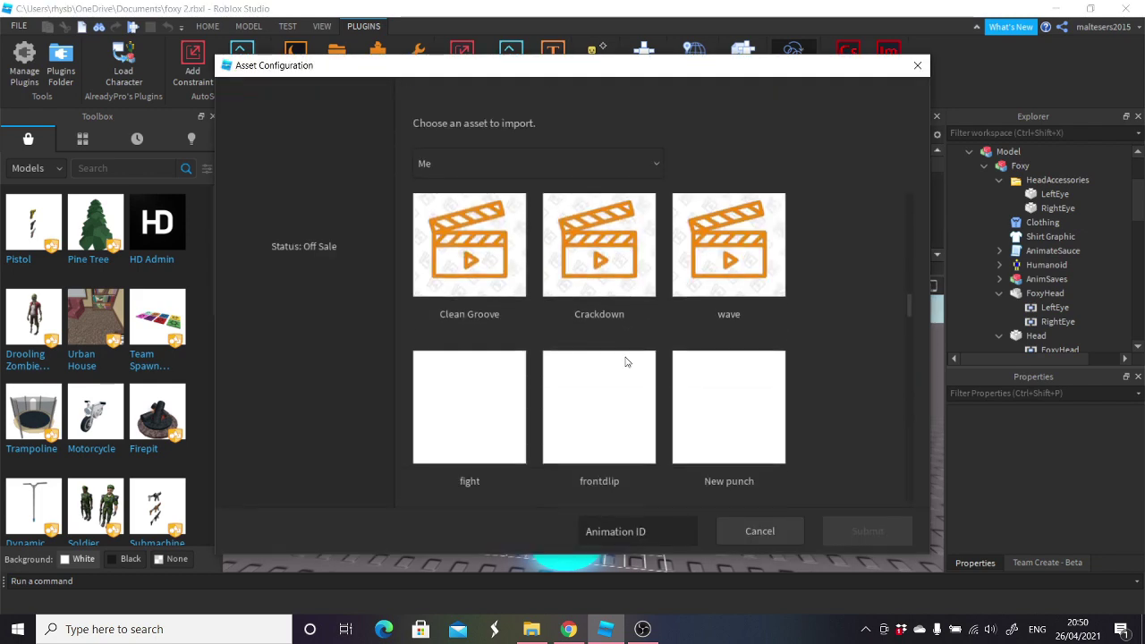
pyautogui.scroll(-2, 627, 348)
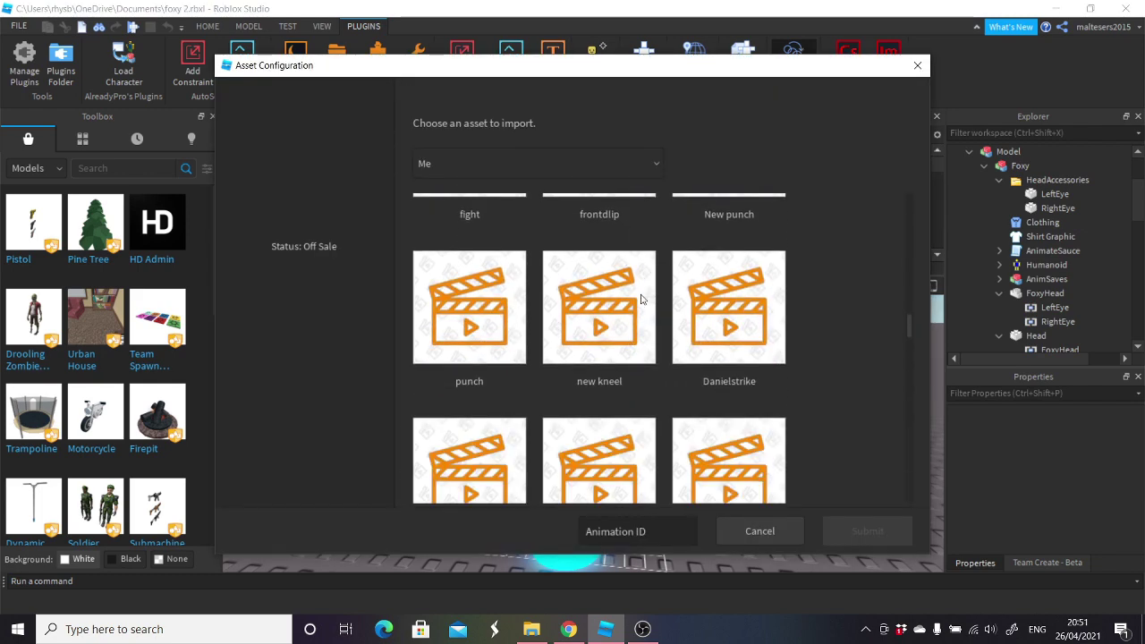
pyautogui.scroll(-4, 641, 299)
pyautogui.scroll(-4, 651, 299)
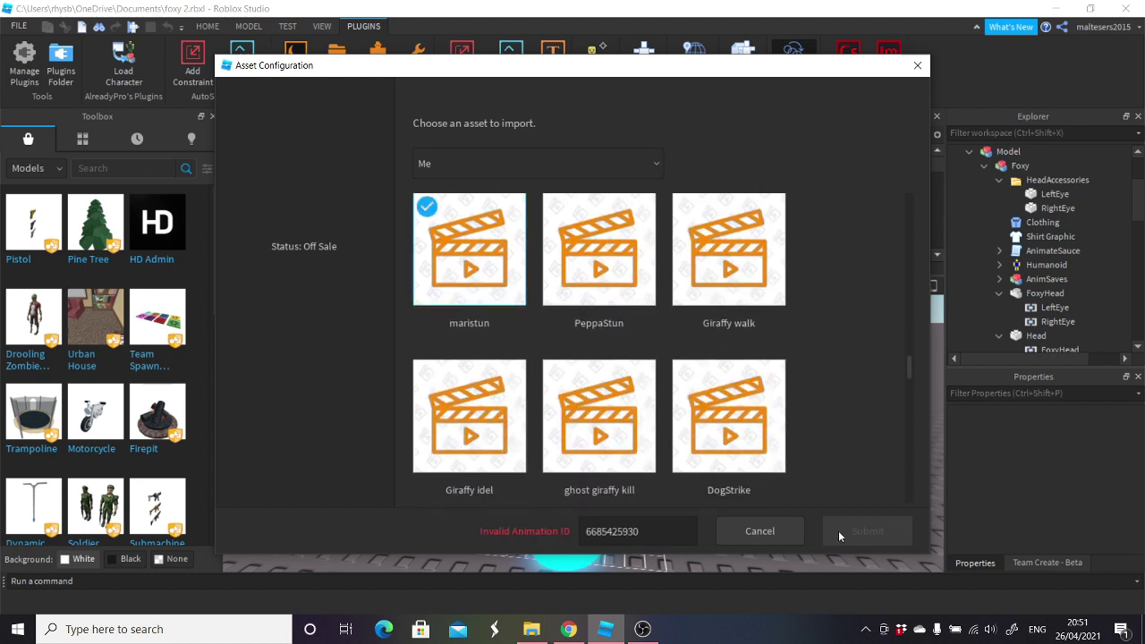
pyautogui.scroll(2, 733, 326)
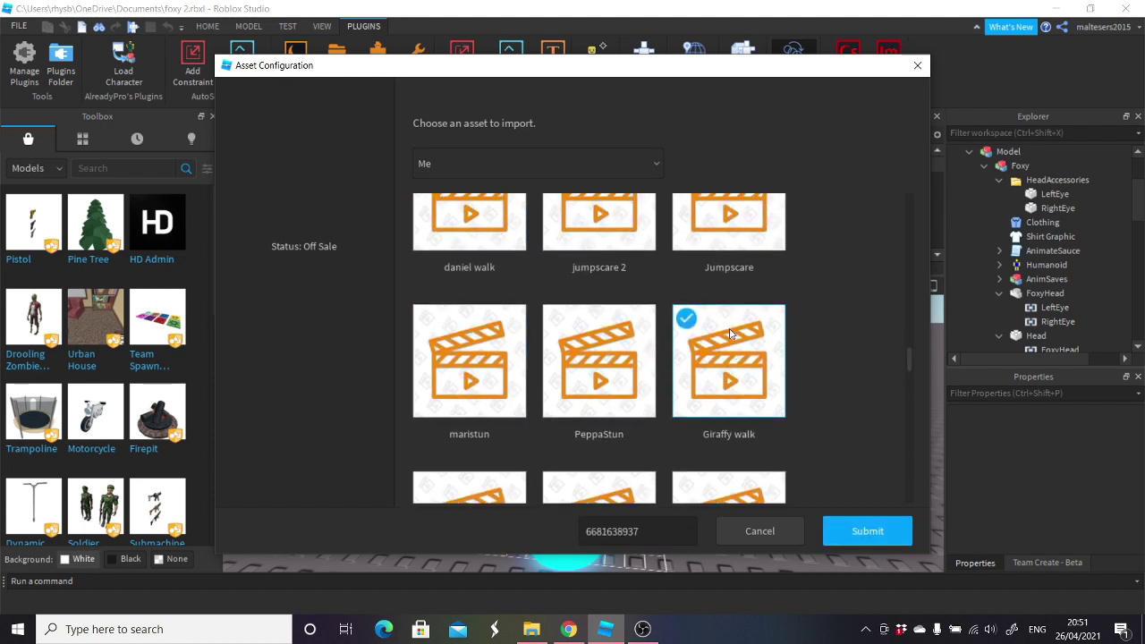
pyautogui.scroll(-2, 725, 331)
pyautogui.scroll(-4, 740, 328)
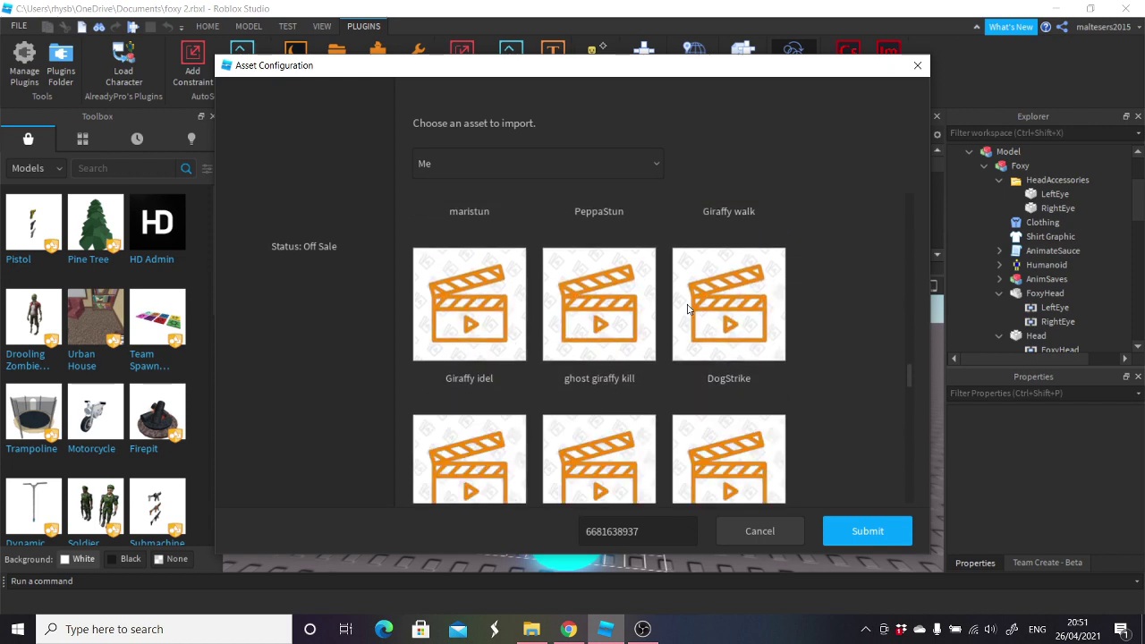
pyautogui.scroll(-3, 670, 312)
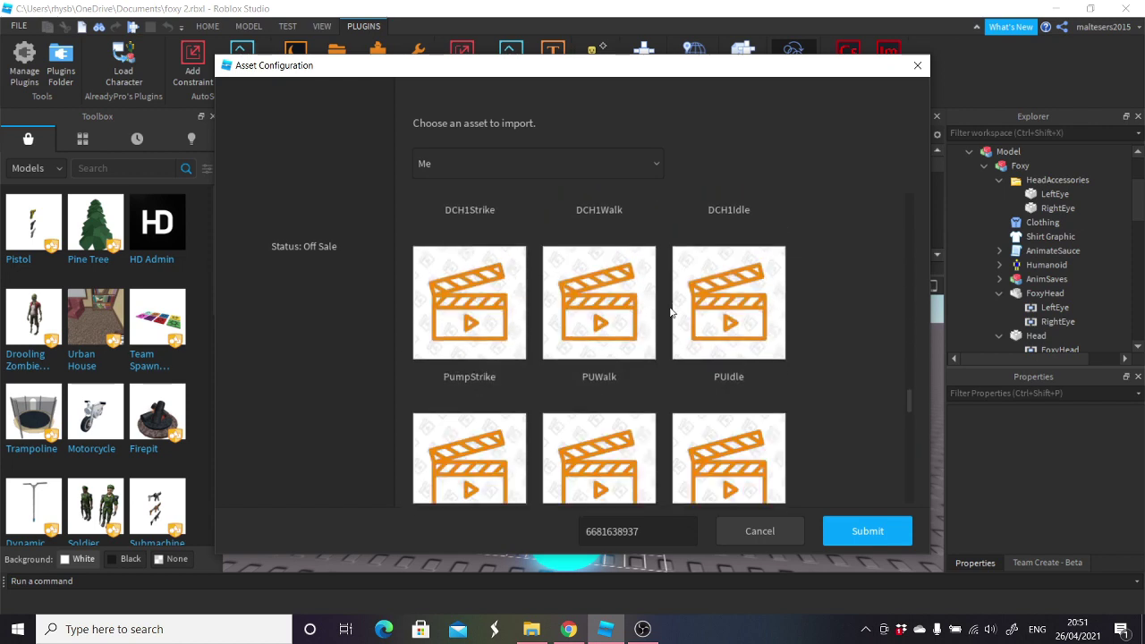
pyautogui.scroll(-2, 670, 312)
pyautogui.scroll(-4, 669, 312)
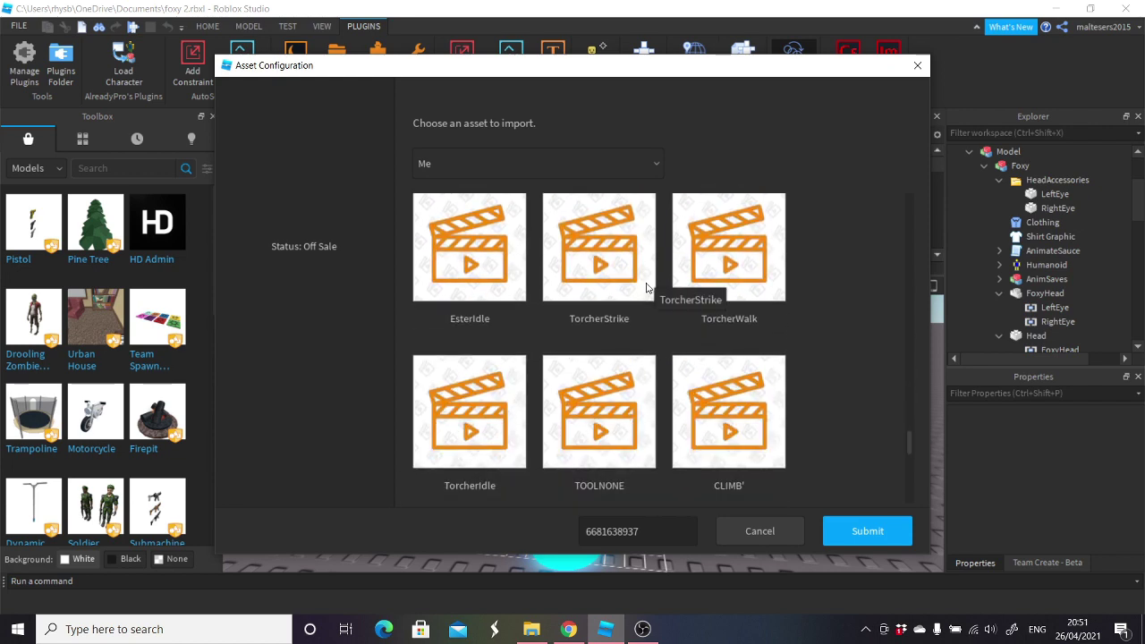
pyautogui.click(708, 287)
pyautogui.click(854, 538)
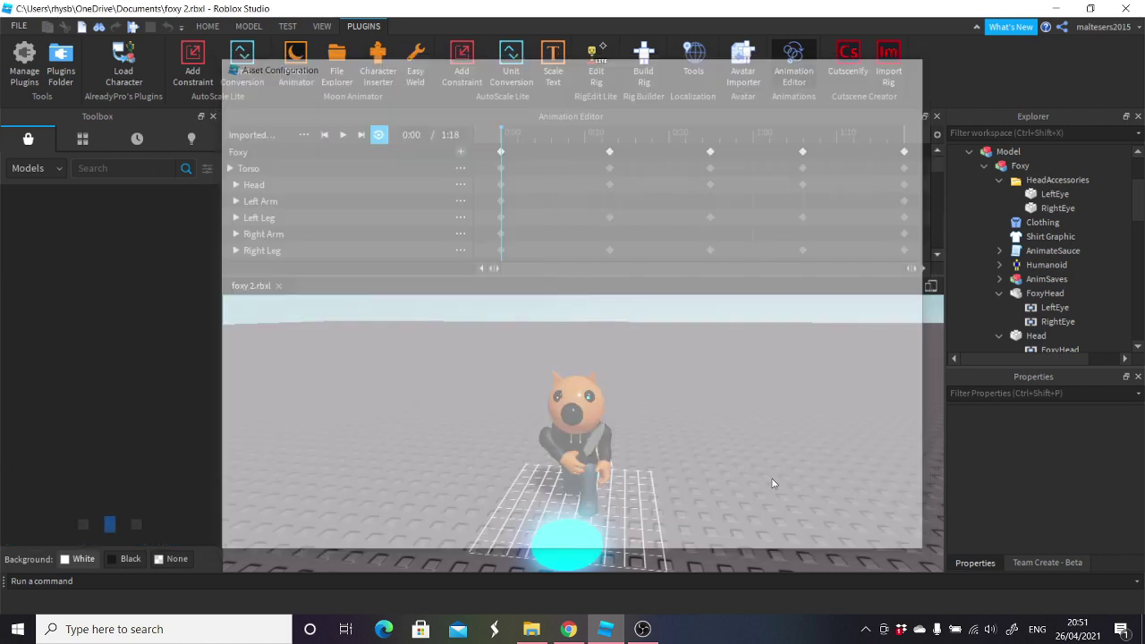
# - Play the imported walk animation on Foxy, view it up close, and close the Animation Editor
pyautogui.click(344, 136)
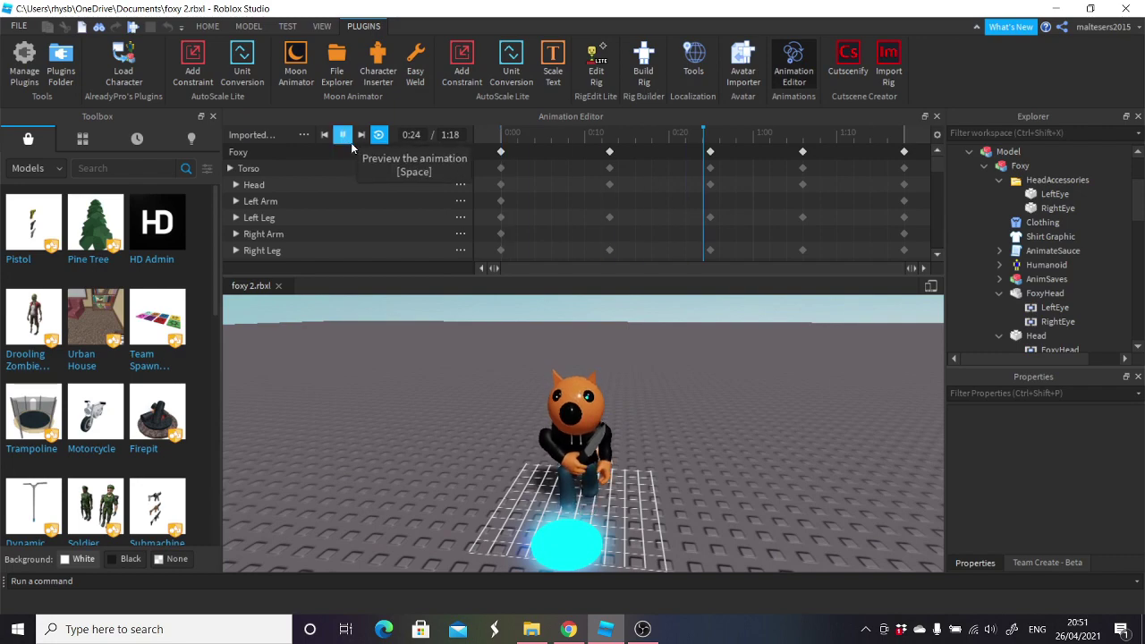
pyautogui.moveTo(707, 446); pyautogui.dragTo(710, 449, button='right')
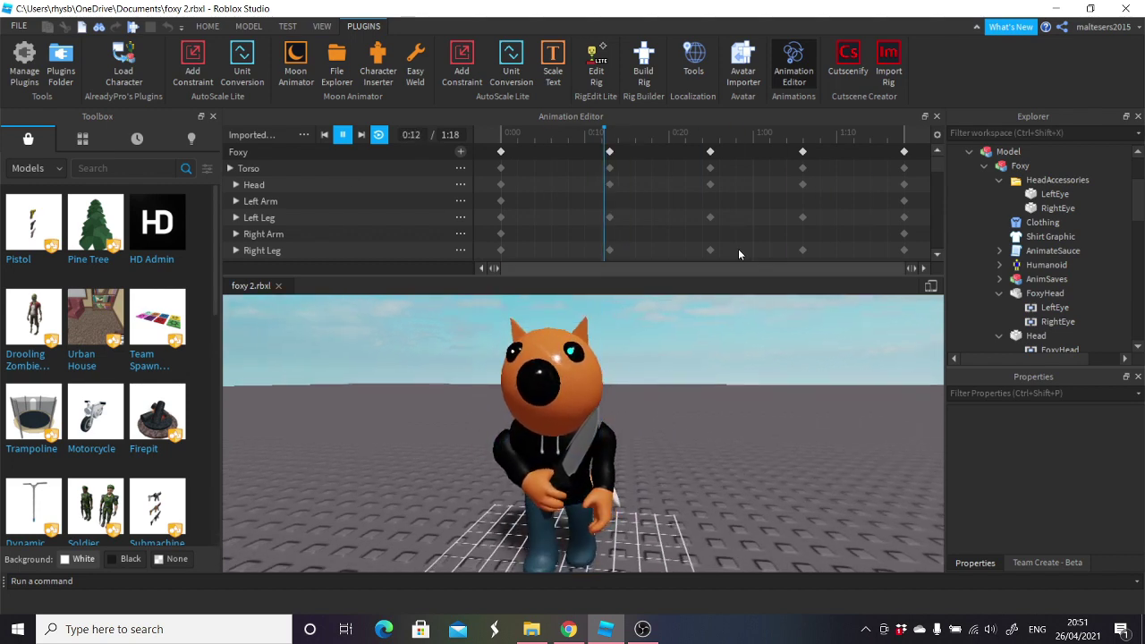
pyautogui.click(937, 116)
pyautogui.scroll(-4, 780, 356)
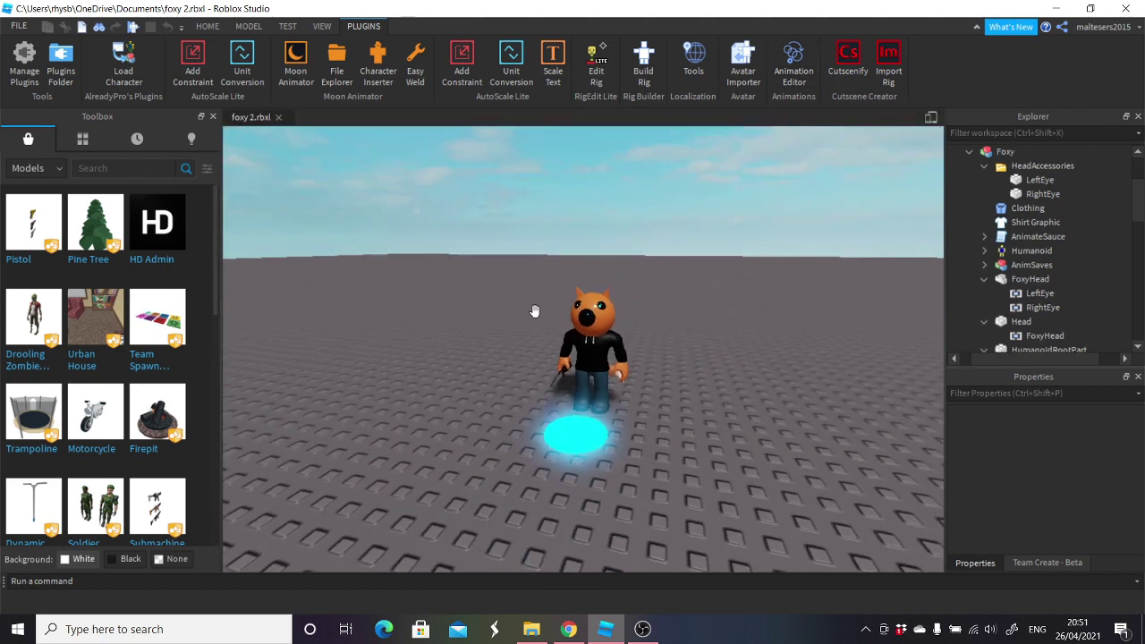
pyautogui.scroll(3, 534, 312)
pyautogui.scroll(-3, 527, 345)
pyautogui.scroll(2, 653, 310)
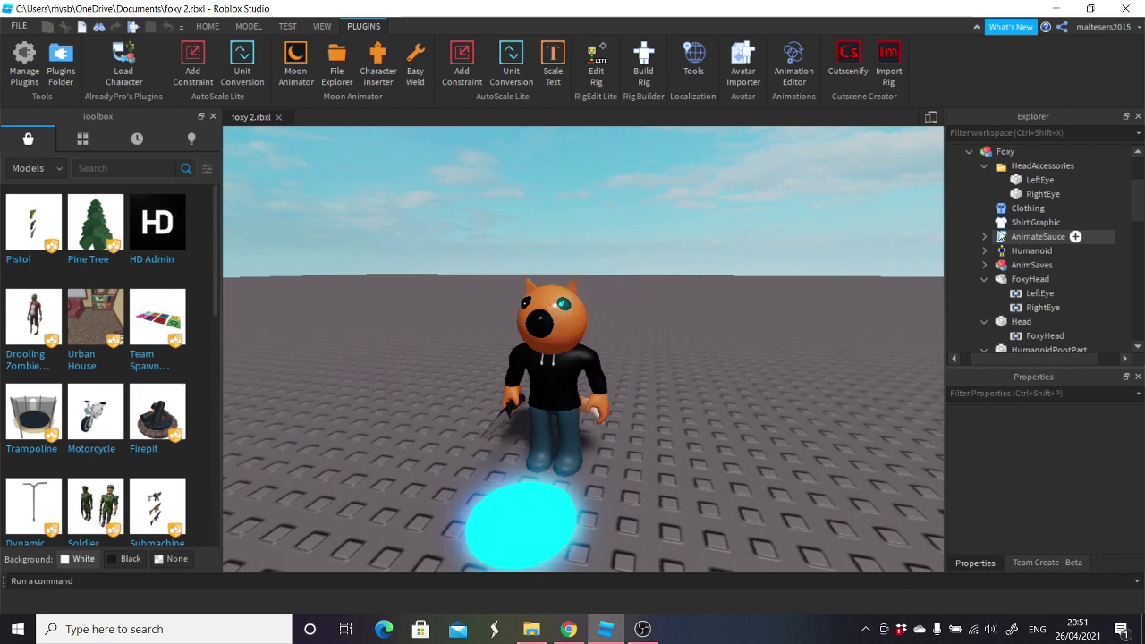
# - Collapse Foxy's expanded children in the Explorer hierarchy, including HeadAccessories, FoxyHead, Head and Torso
pyautogui.click(984, 167)
pyautogui.click(984, 250)
pyautogui.click(985, 265)
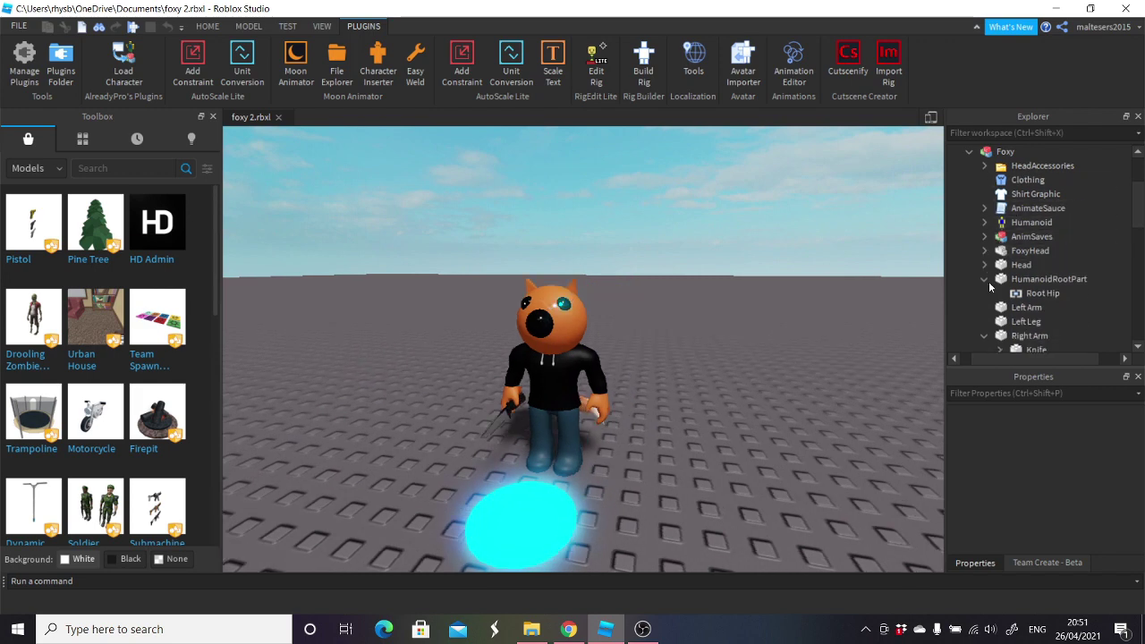
pyautogui.scroll(-4, 990, 285)
pyautogui.click(985, 221)
pyautogui.click(986, 222)
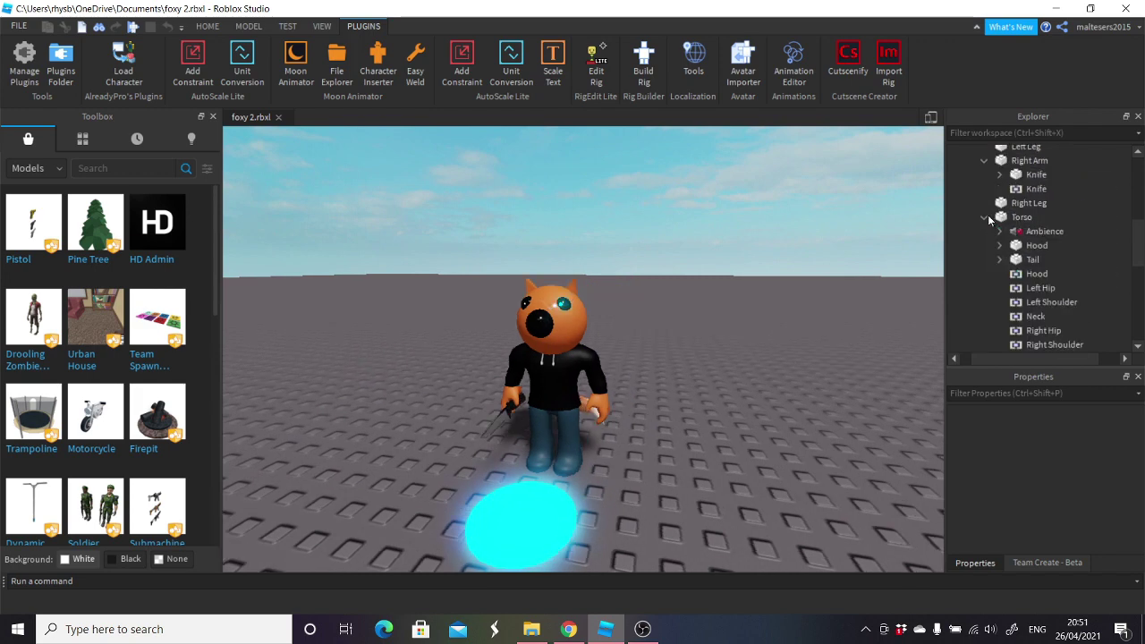
pyautogui.click(969, 223)
pyautogui.scroll(-3, 998, 220)
pyautogui.click(955, 236)
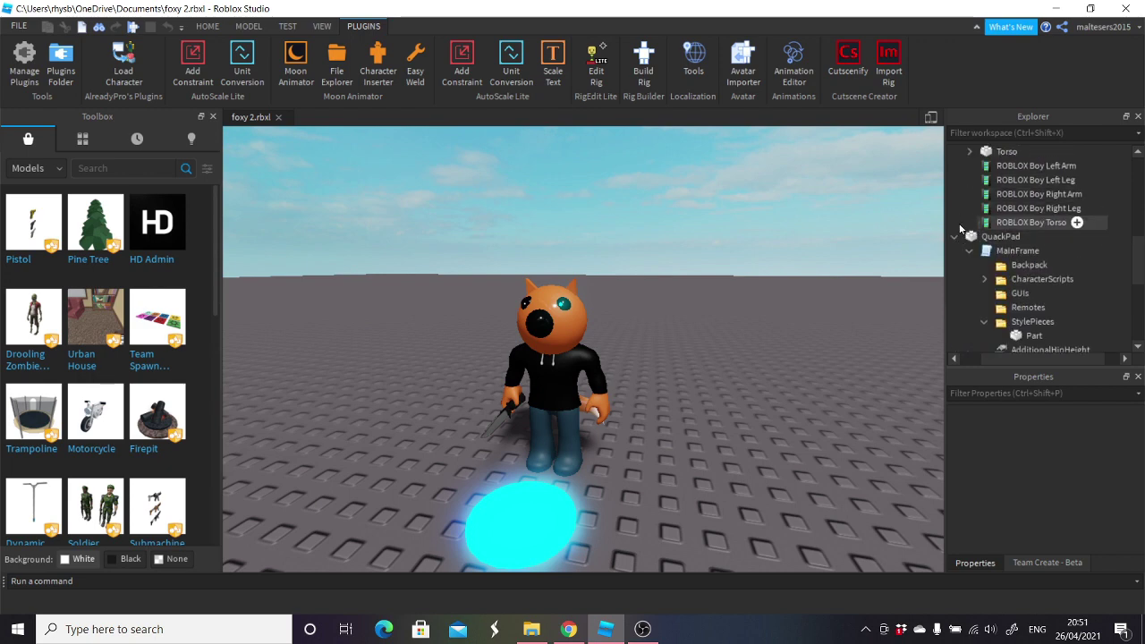
# - Add a ScreenGui to StarterGui
pyautogui.scroll(-2, 989, 269)
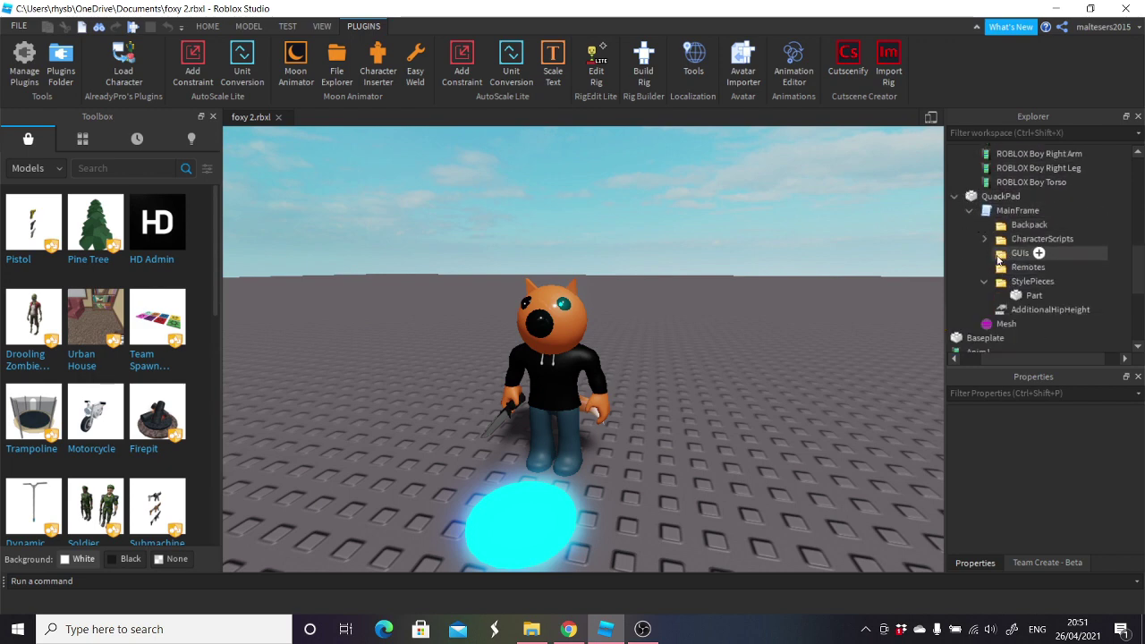
pyautogui.click(1020, 253)
pyautogui.scroll(-3, 763, 273)
pyautogui.scroll(3, 672, 291)
pyautogui.scroll(-5, 1012, 273)
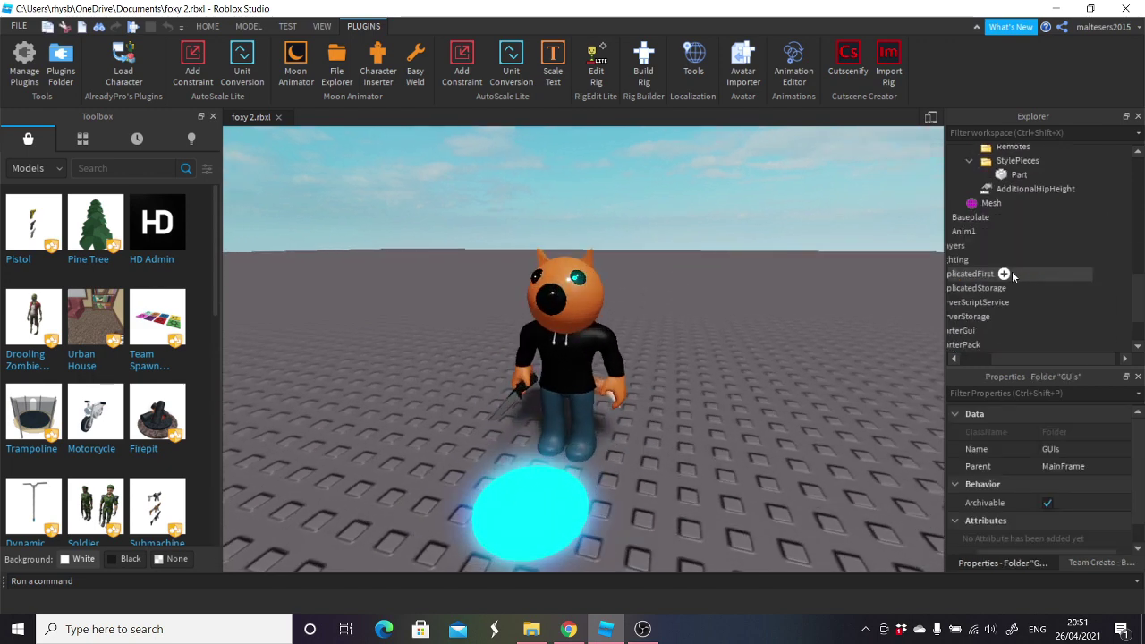
pyautogui.moveTo(1059, 351); pyautogui.dragTo(1015, 351)
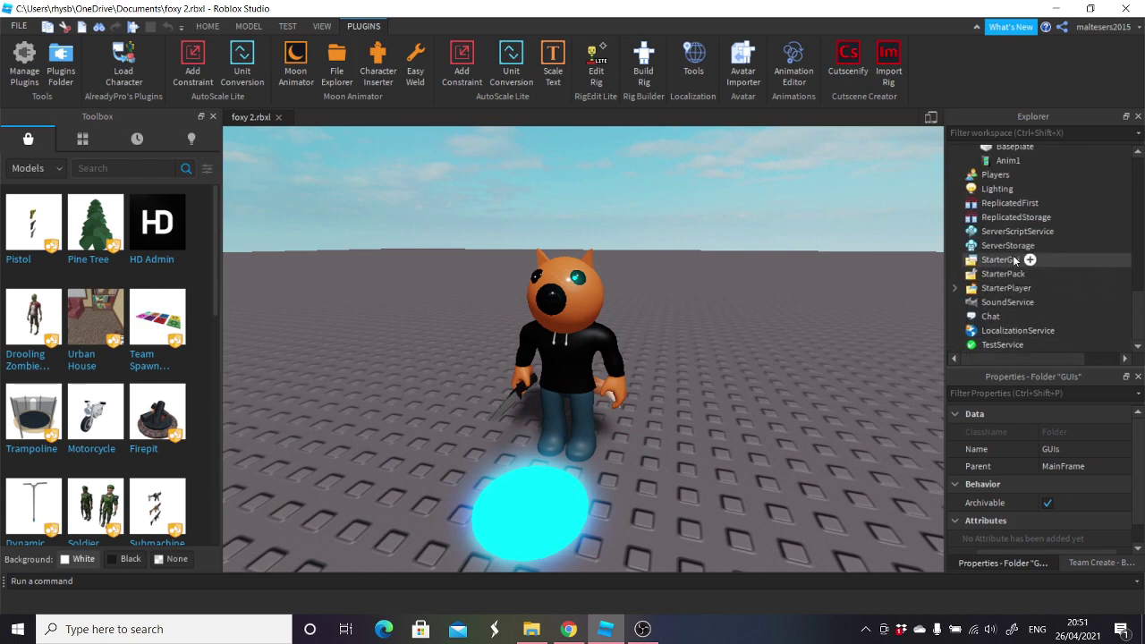
pyautogui.click(1029, 259)
pyautogui.click(995, 328)
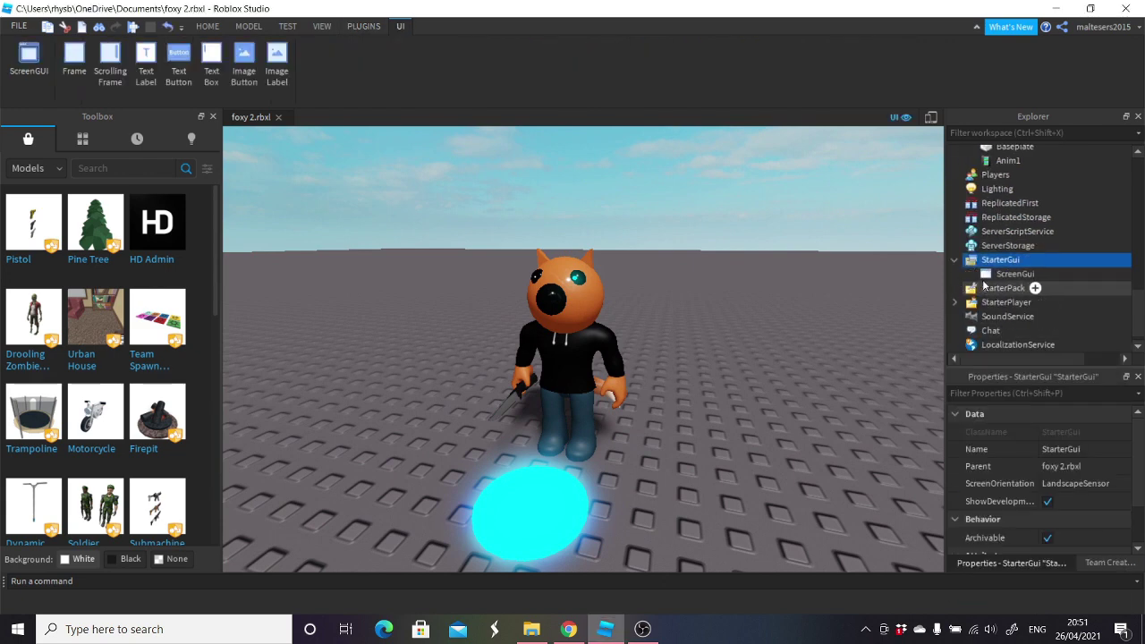
# - Add a Frame to the ScreenGui, size it about 147 x 64, and place it against the left edge of the game view
pyautogui.click(1045, 275)
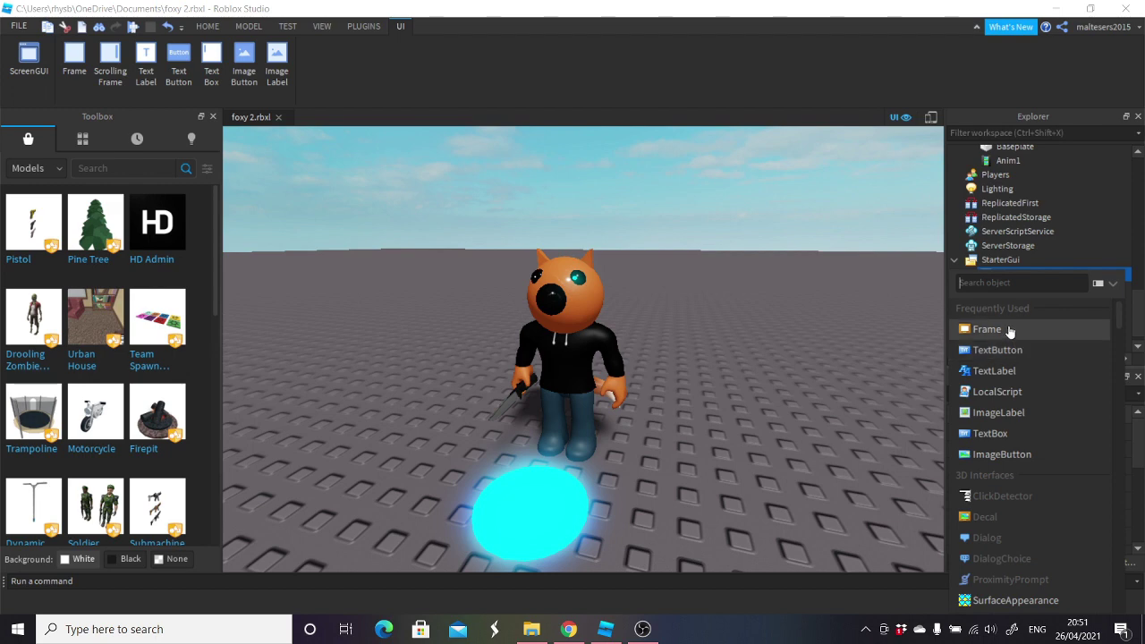
pyautogui.click(1009, 330)
pyautogui.moveTo(337, 178); pyautogui.dragTo(395, 301)
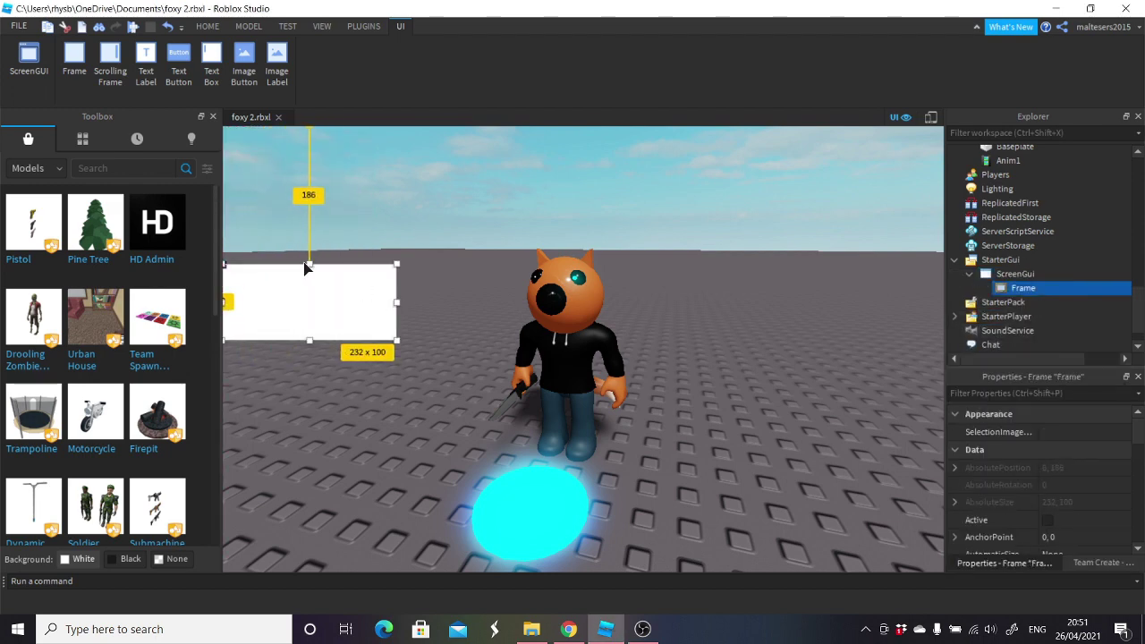
pyautogui.moveTo(308, 261); pyautogui.dragTo(309, 288)
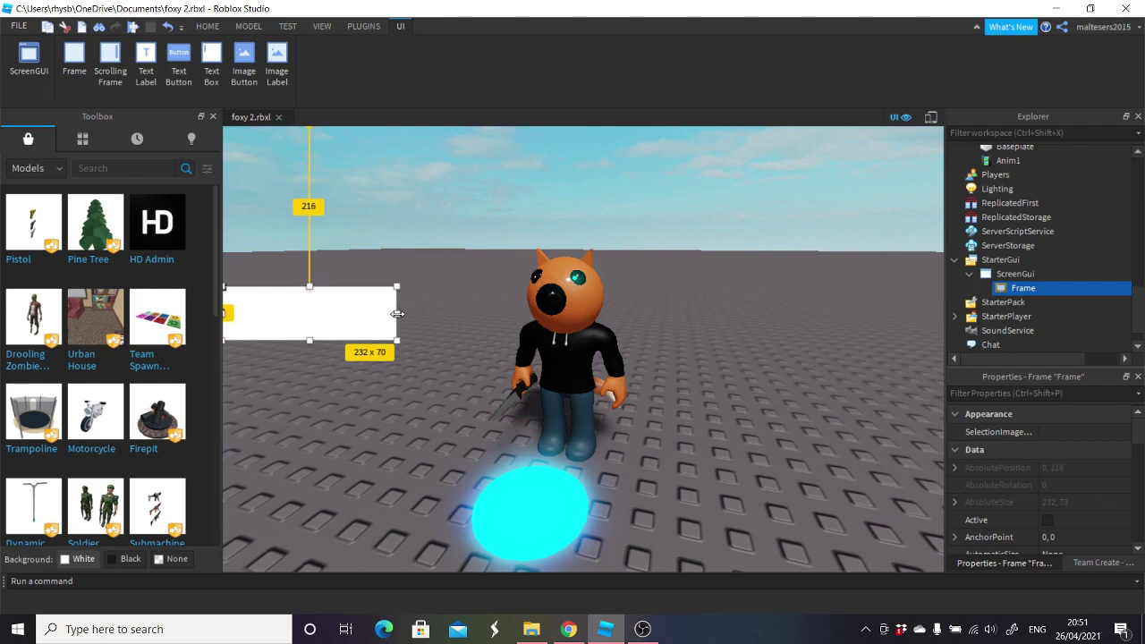
pyautogui.moveTo(397, 313); pyautogui.dragTo(334, 315)
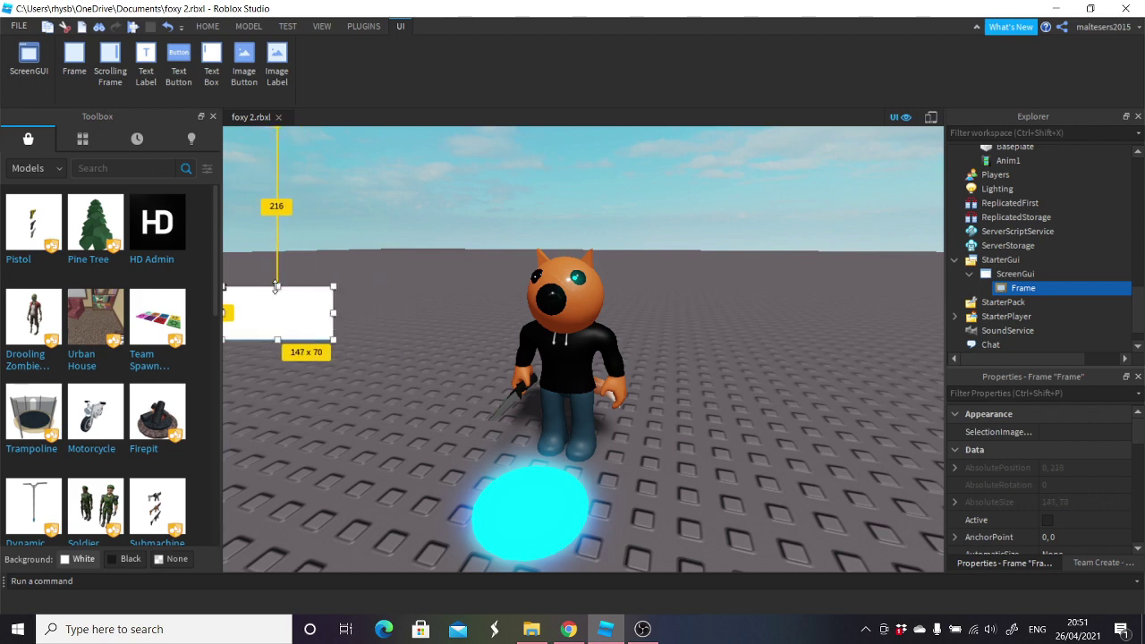
pyautogui.click(399, 302)
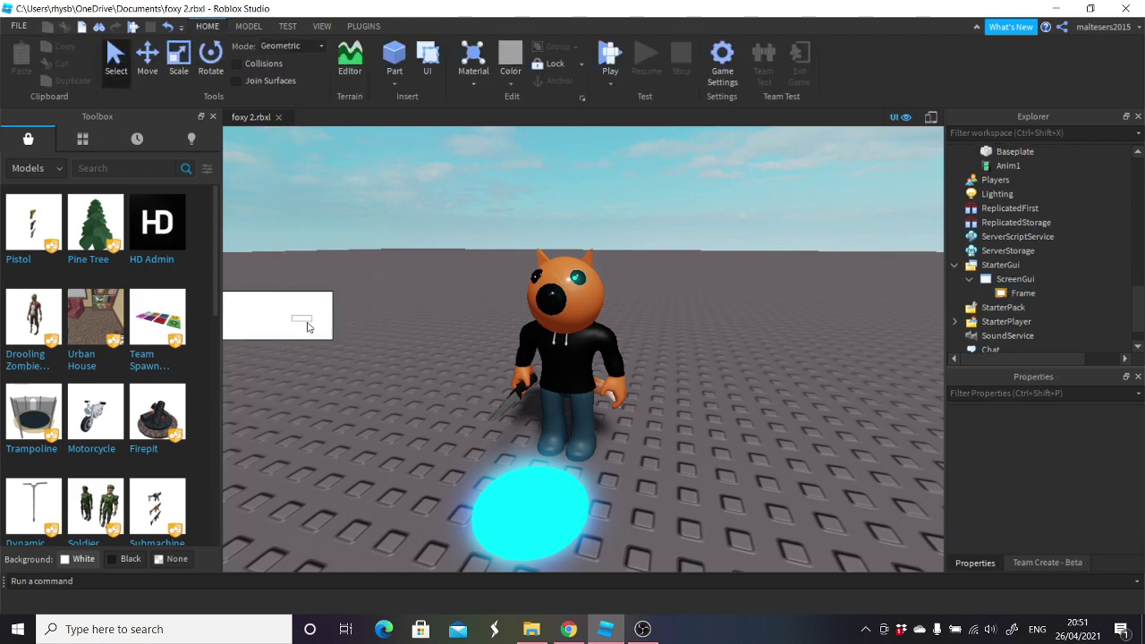
pyautogui.click(277, 325)
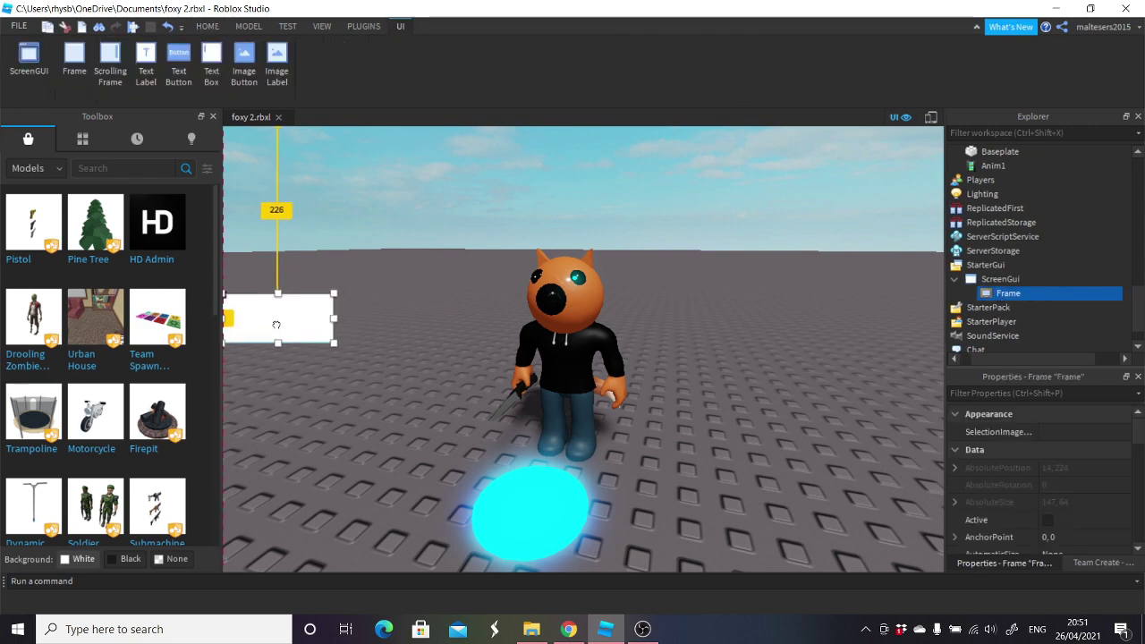
# - Add a TextButton inside the Frame and resize it to 147 x 64 so it fills the Frame
pyautogui.moveTo(1023, 295)
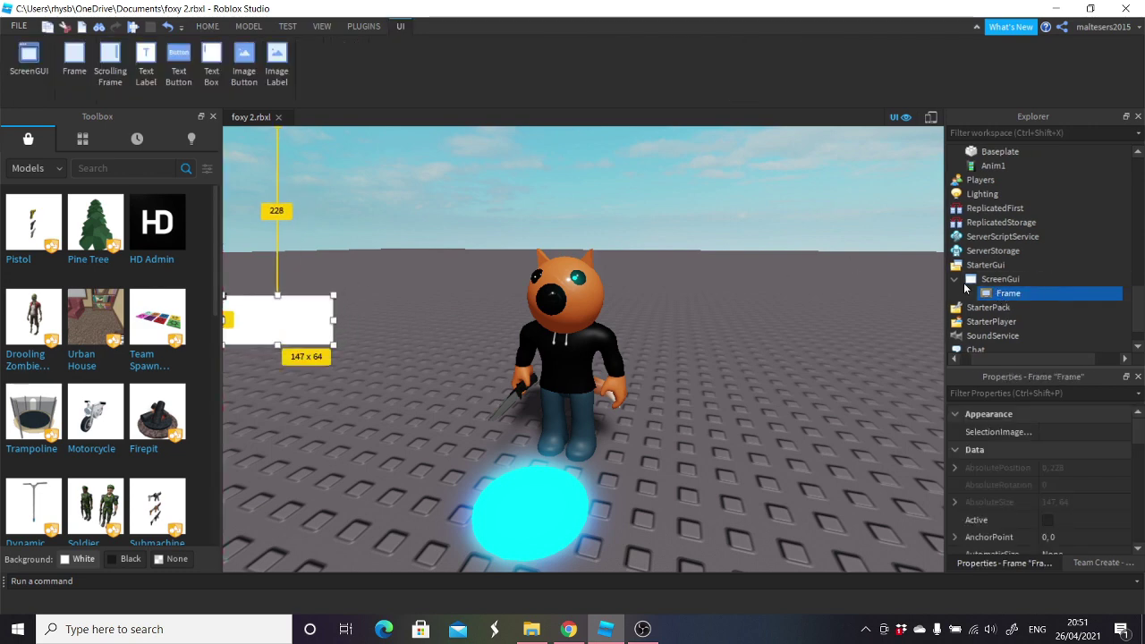
pyautogui.click(1029, 294)
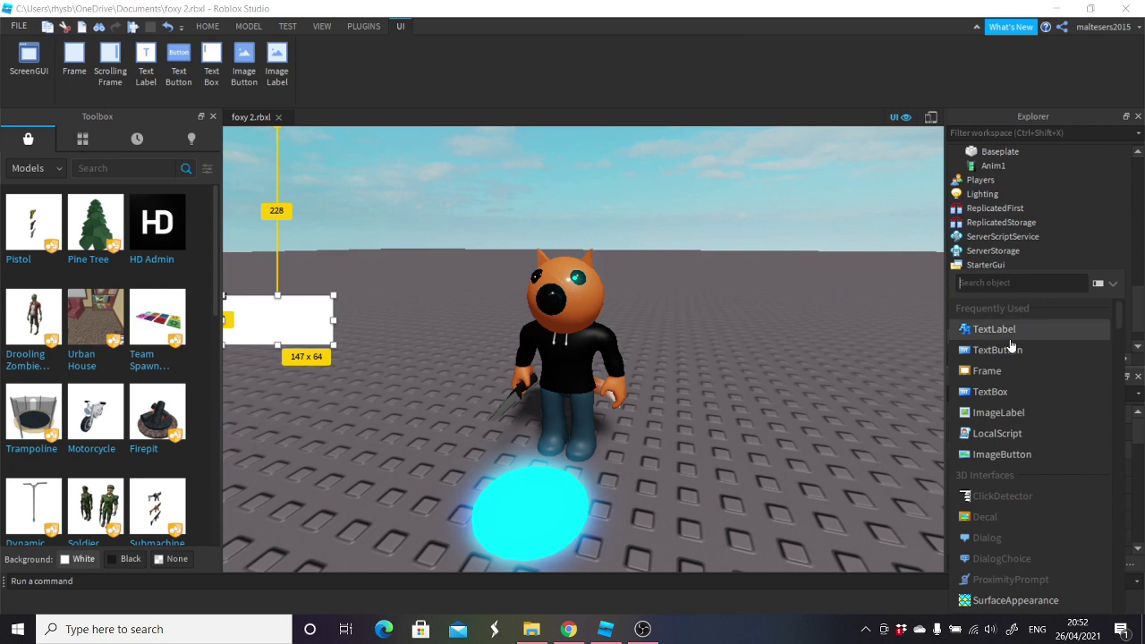
pyautogui.click(1010, 237)
pyautogui.click(1035, 294)
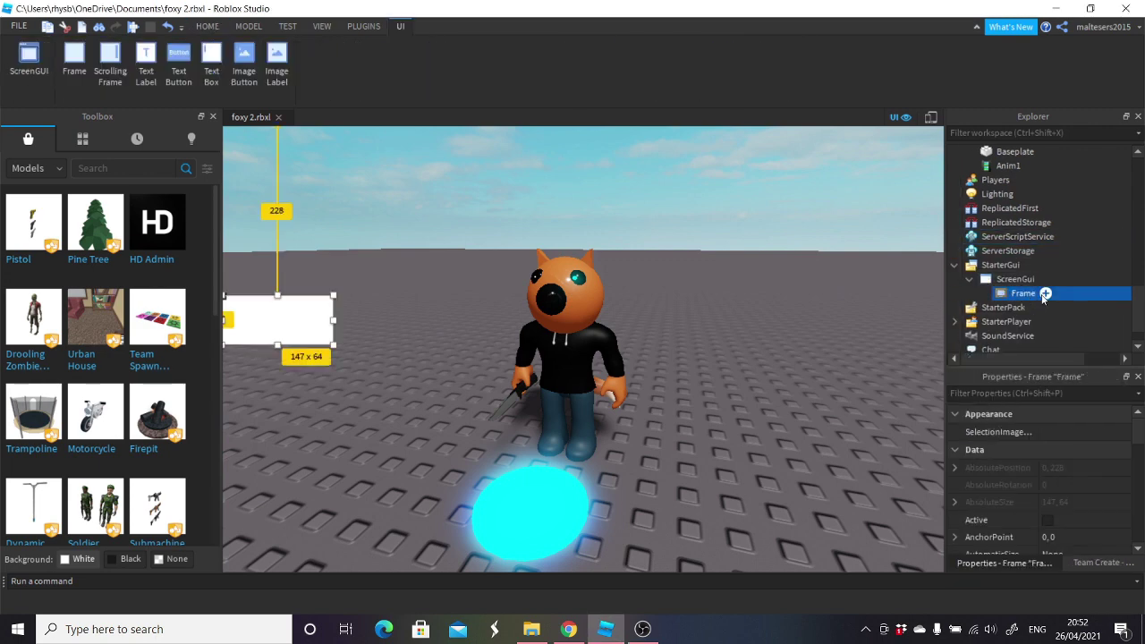
pyautogui.click(1030, 294)
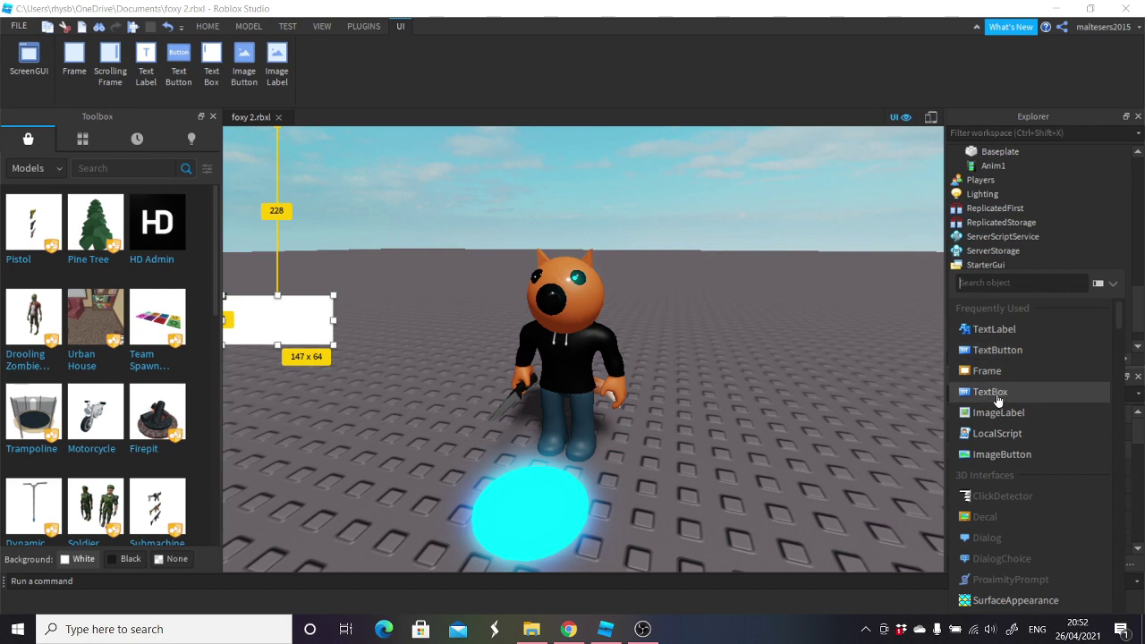
pyautogui.click(997, 349)
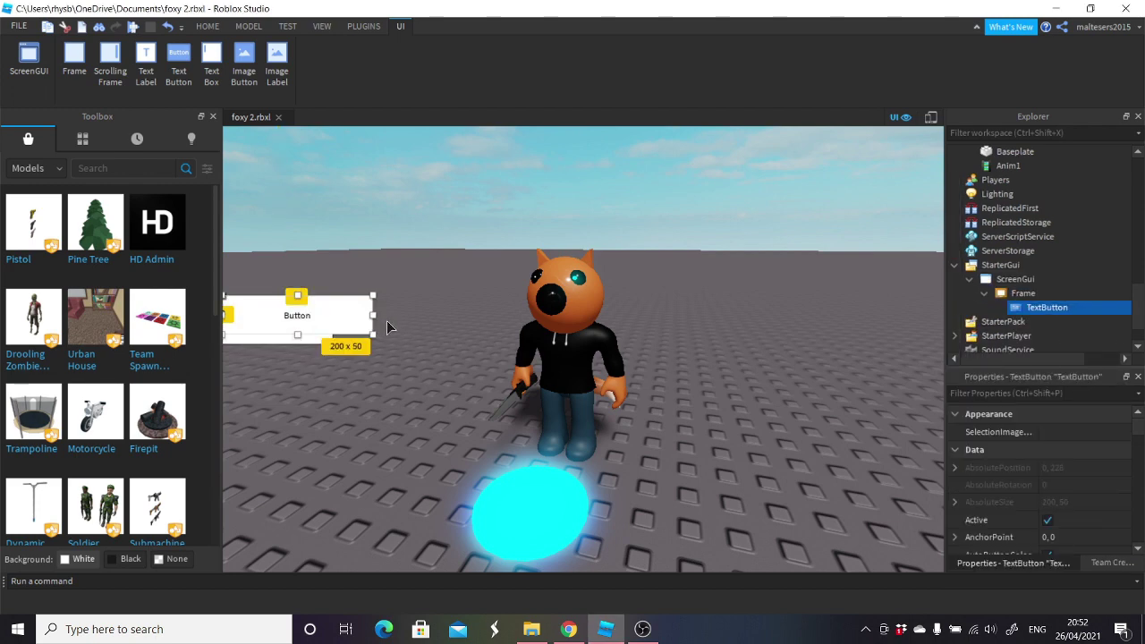
pyautogui.moveTo(376, 315); pyautogui.dragTo(279, 350)
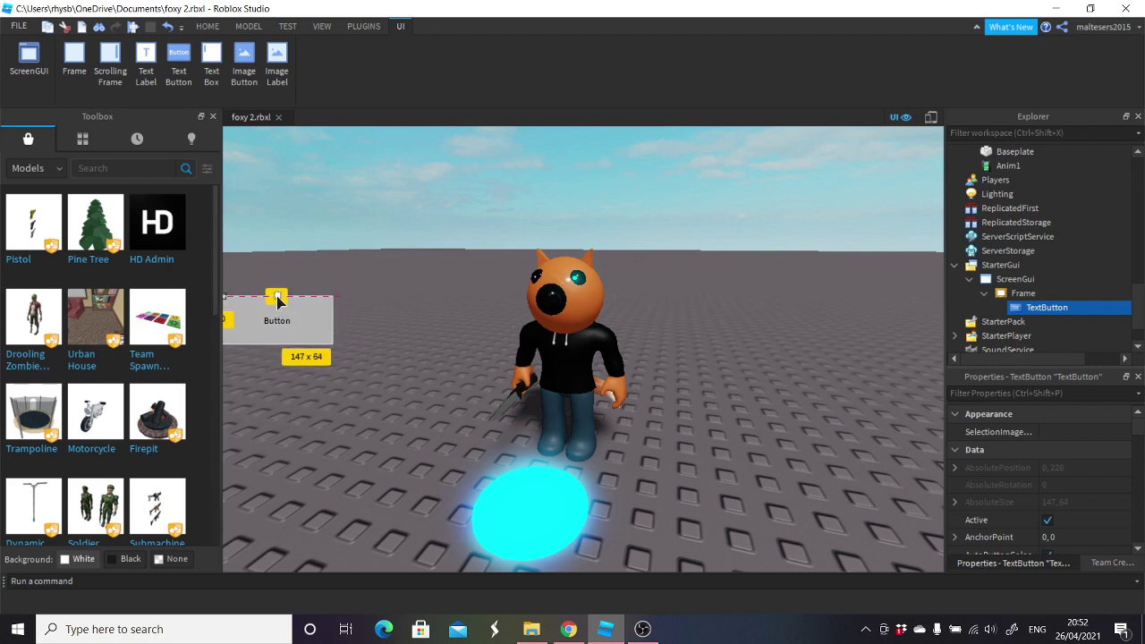
pyautogui.click(506, 288)
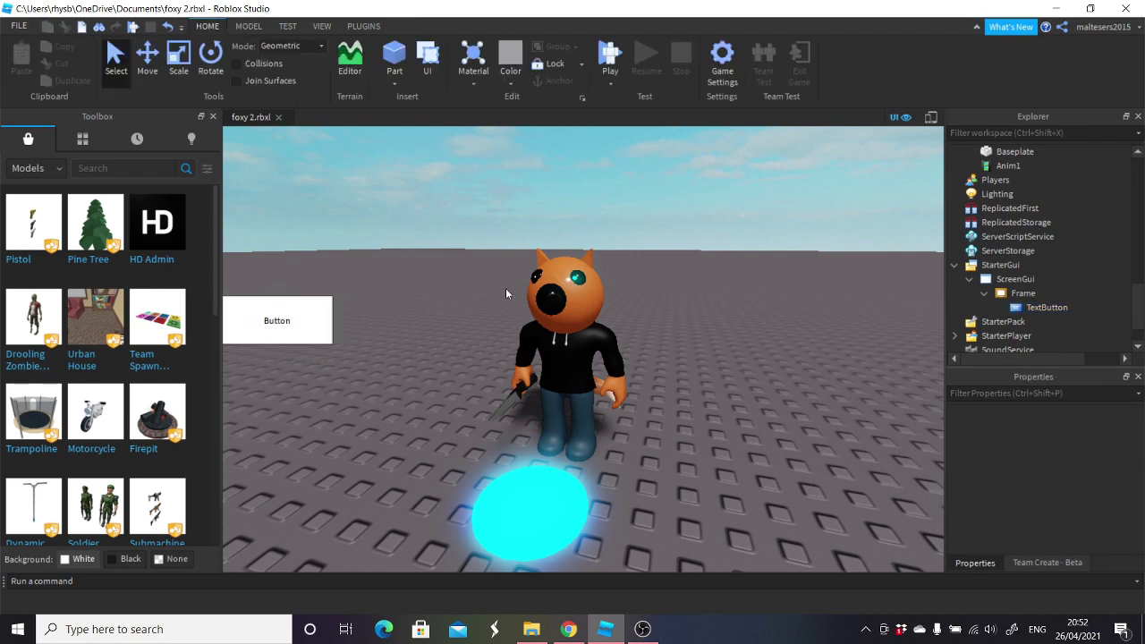
# - Set the TextButton's text to Jumpscare and its font to DenkOne
pyautogui.click(1042, 307)
pyautogui.scroll(-10, 1052, 463)
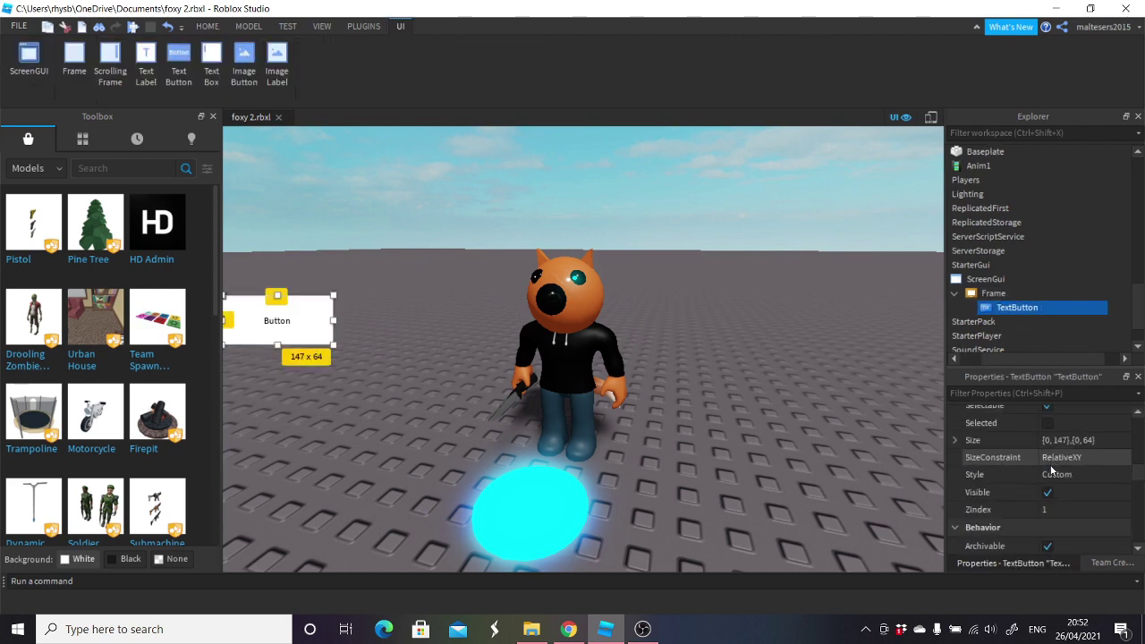
pyautogui.click(1058, 514)
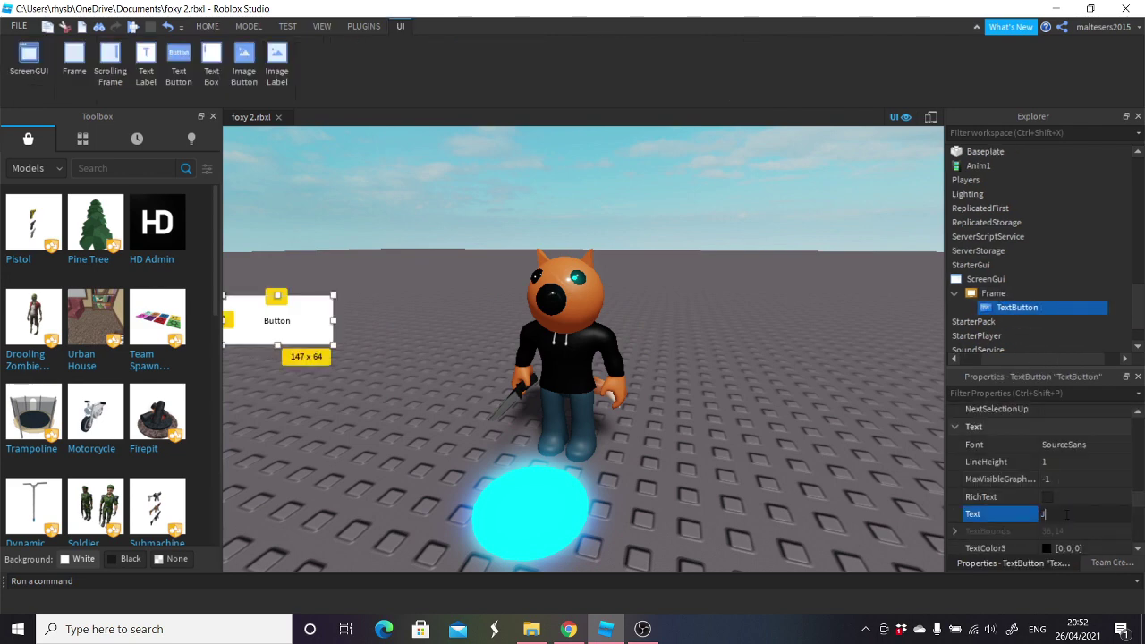
pyautogui.write('Jumpscare')
pyautogui.press('Return')
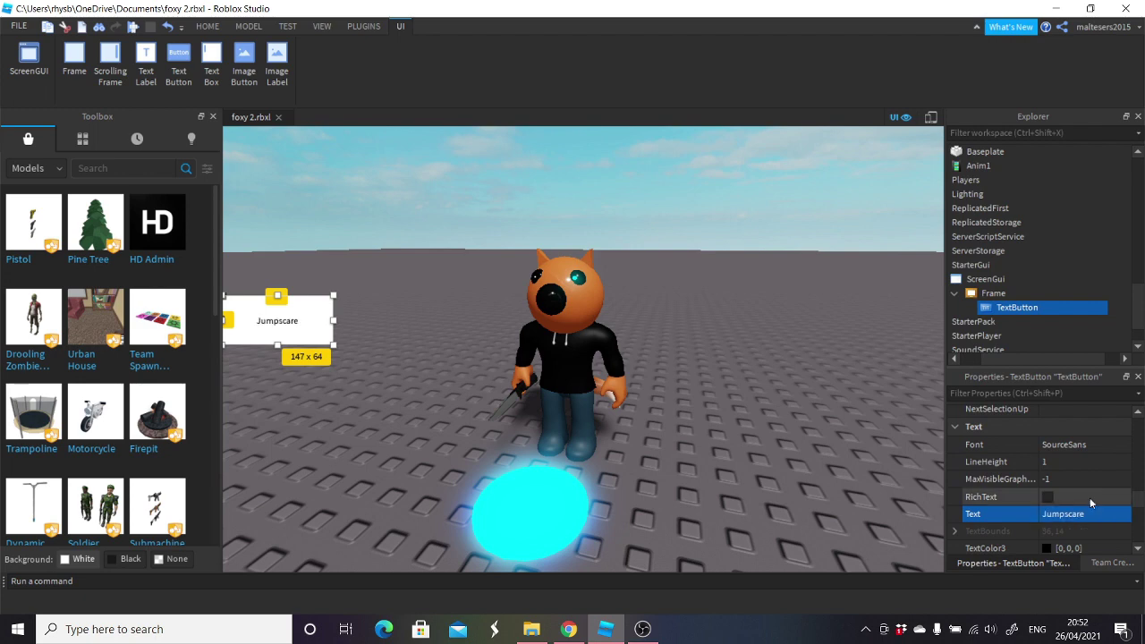
pyautogui.click(1082, 445)
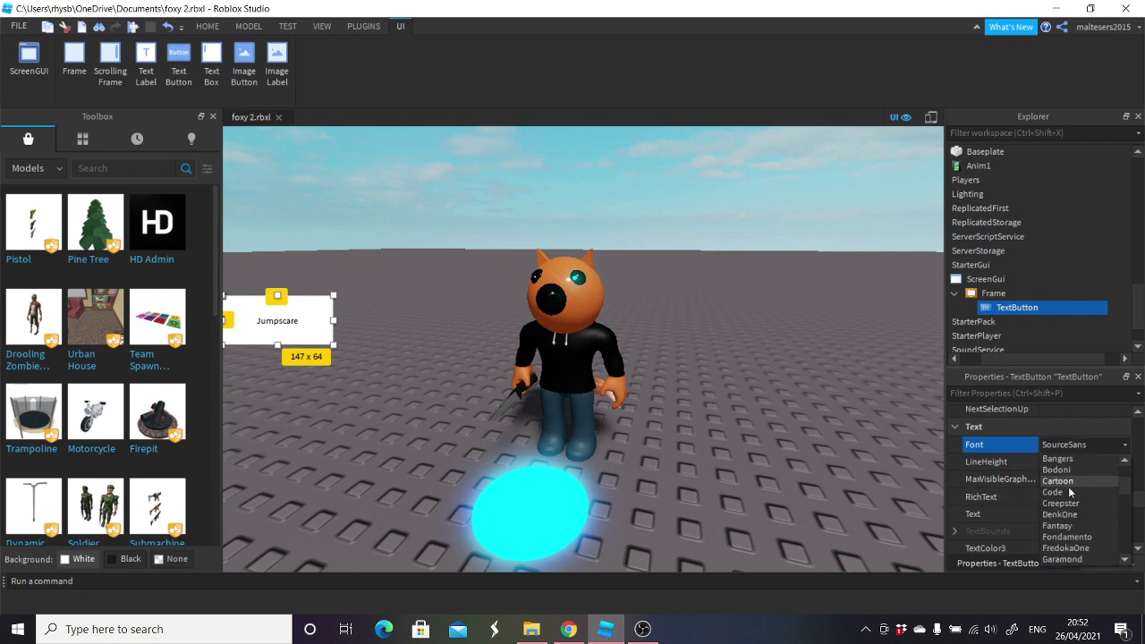
pyautogui.click(1062, 515)
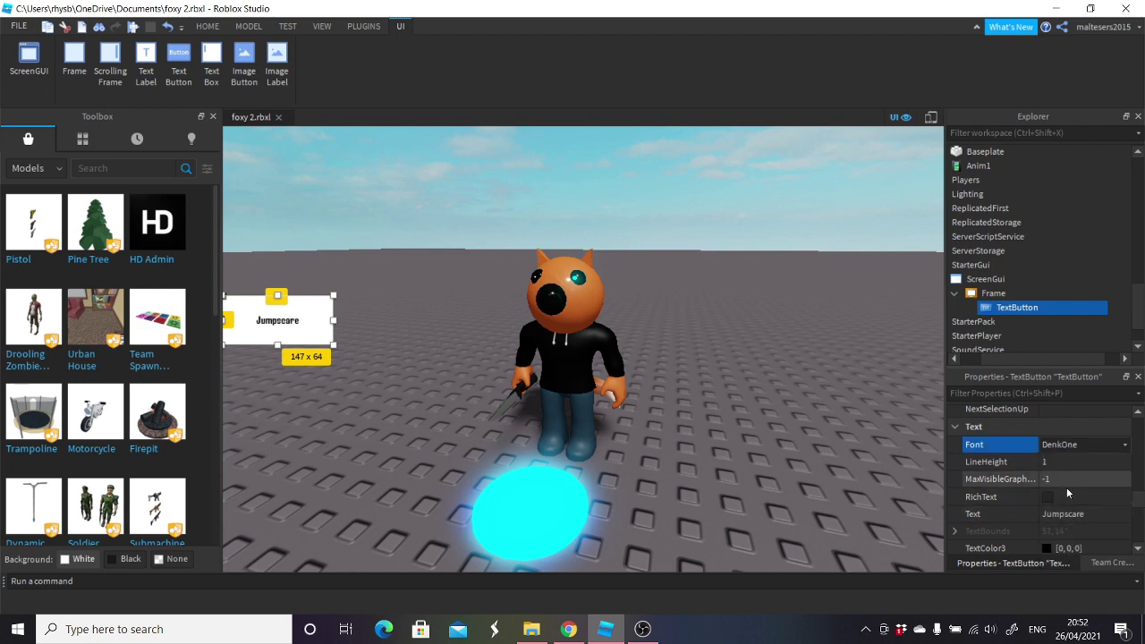
# - Enable TextScaled on the Jumpscare button so the label fills it
pyautogui.scroll(-3, 1060, 496)
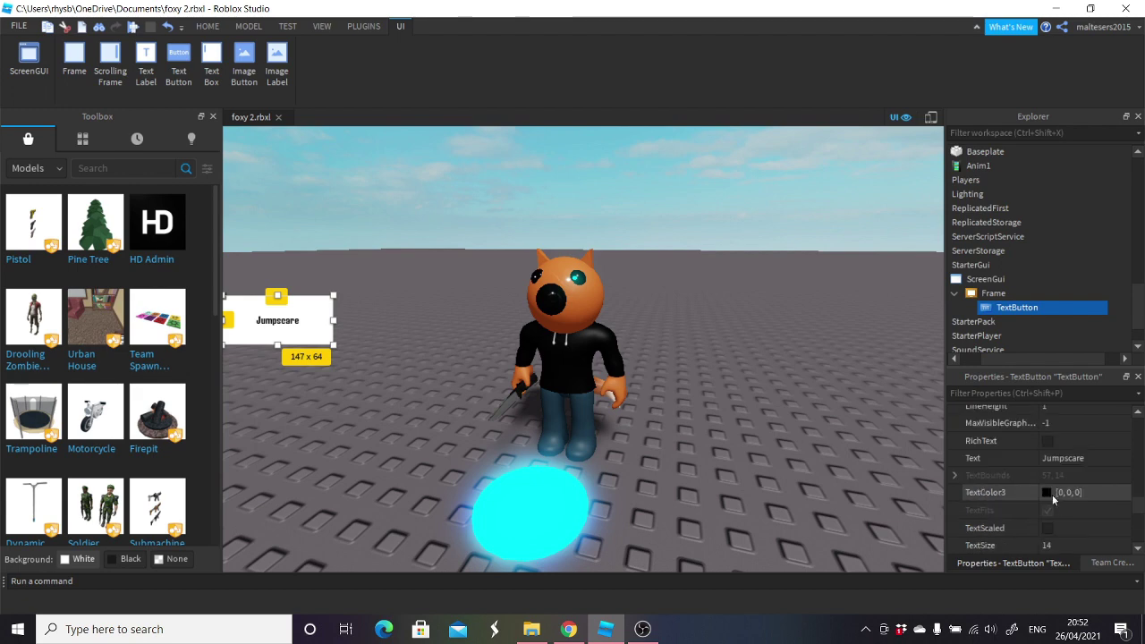
pyautogui.click(1048, 507)
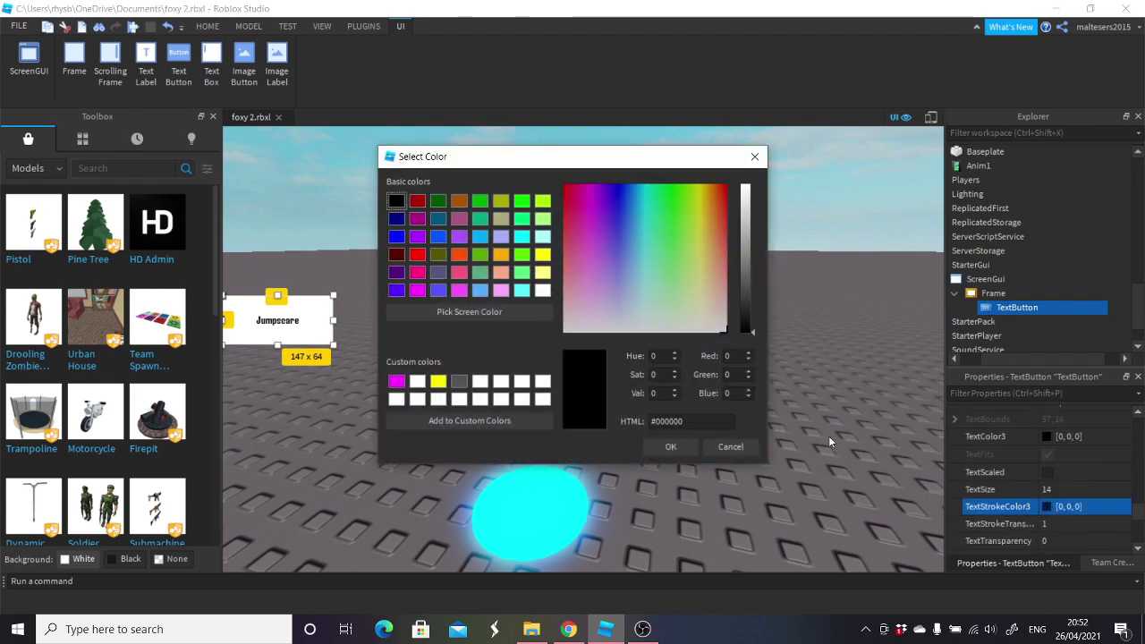
pyautogui.click(734, 447)
pyautogui.click(1046, 472)
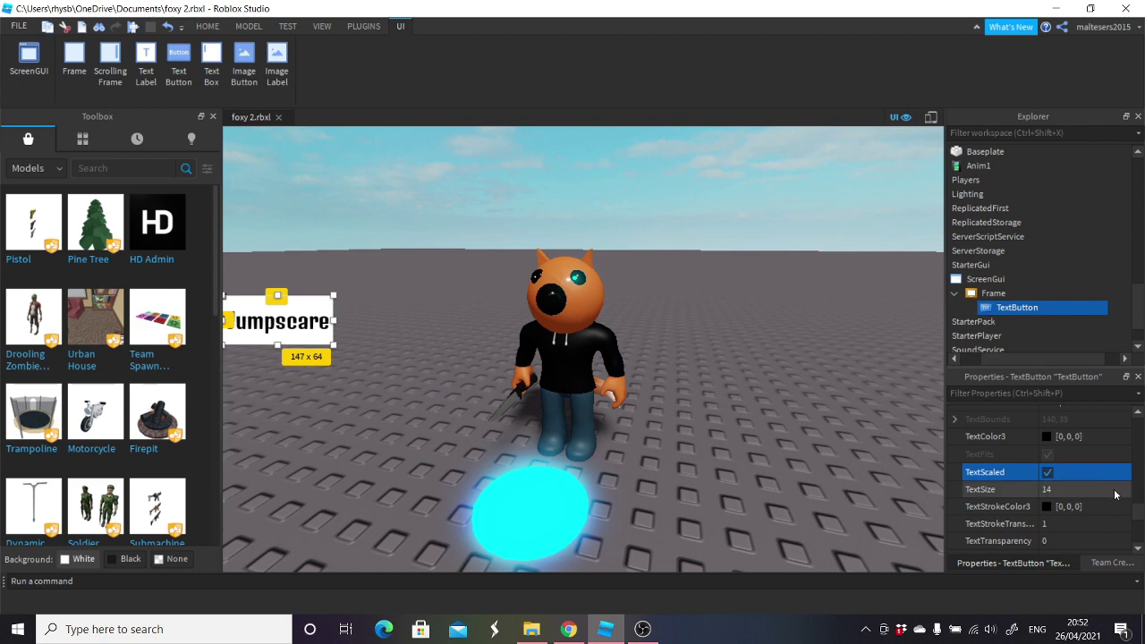
# - Set the Jumpscare button's background colour to 172, 172, 172 and its border size to 3 pixels
pyautogui.scroll(3, 1077, 473)
pyautogui.scroll(5, 1077, 472)
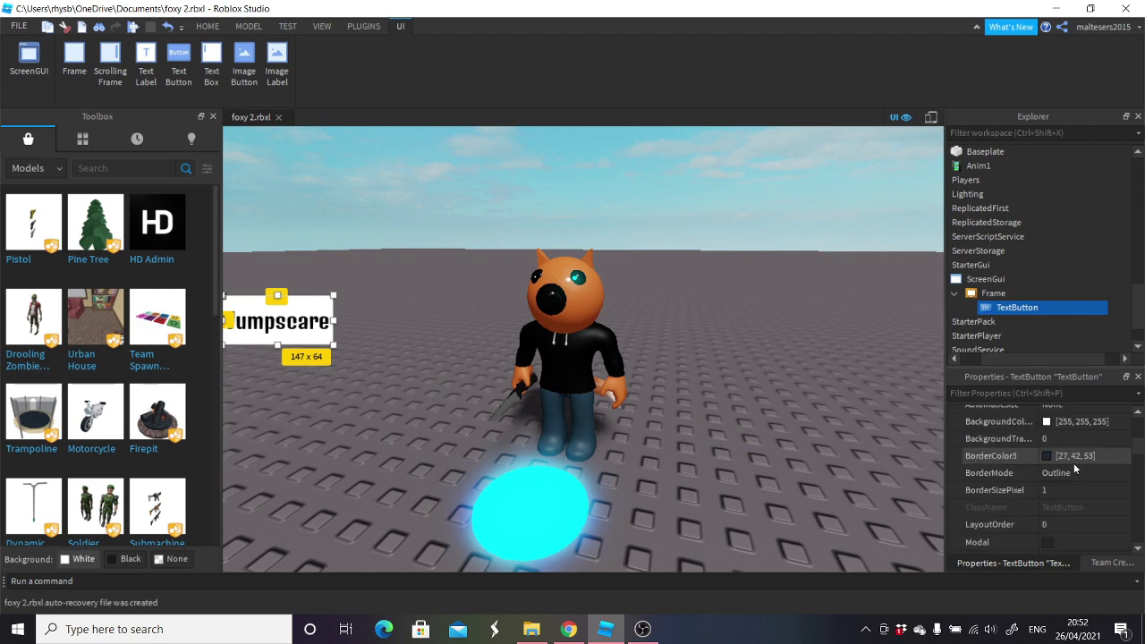
pyautogui.click(1074, 421)
pyautogui.write('172')
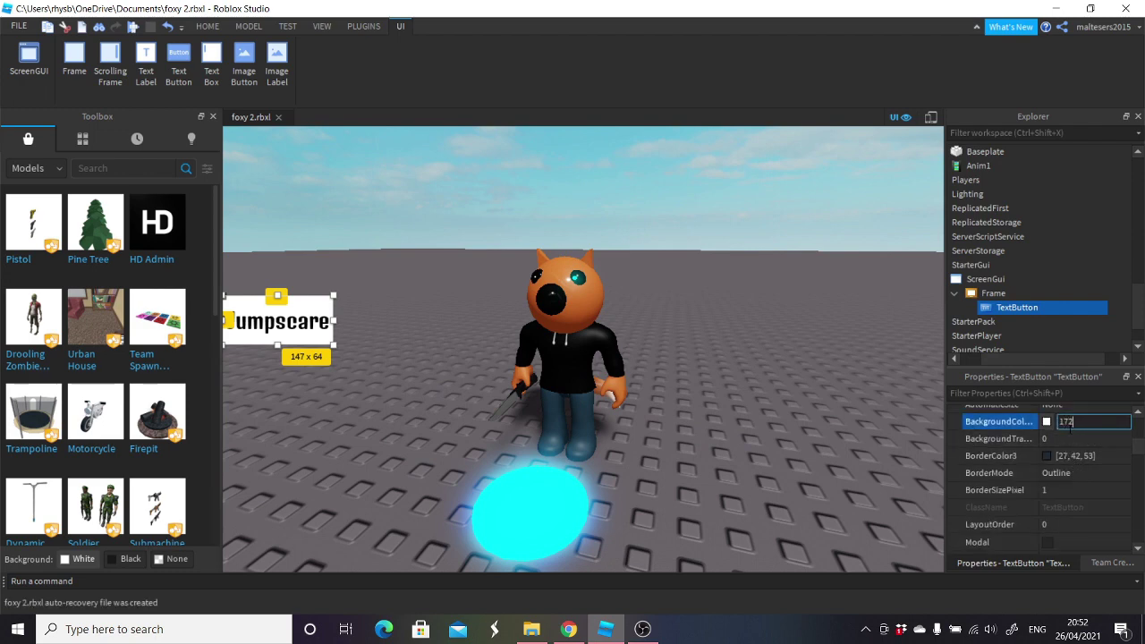
pyautogui.write(', 172, 1')
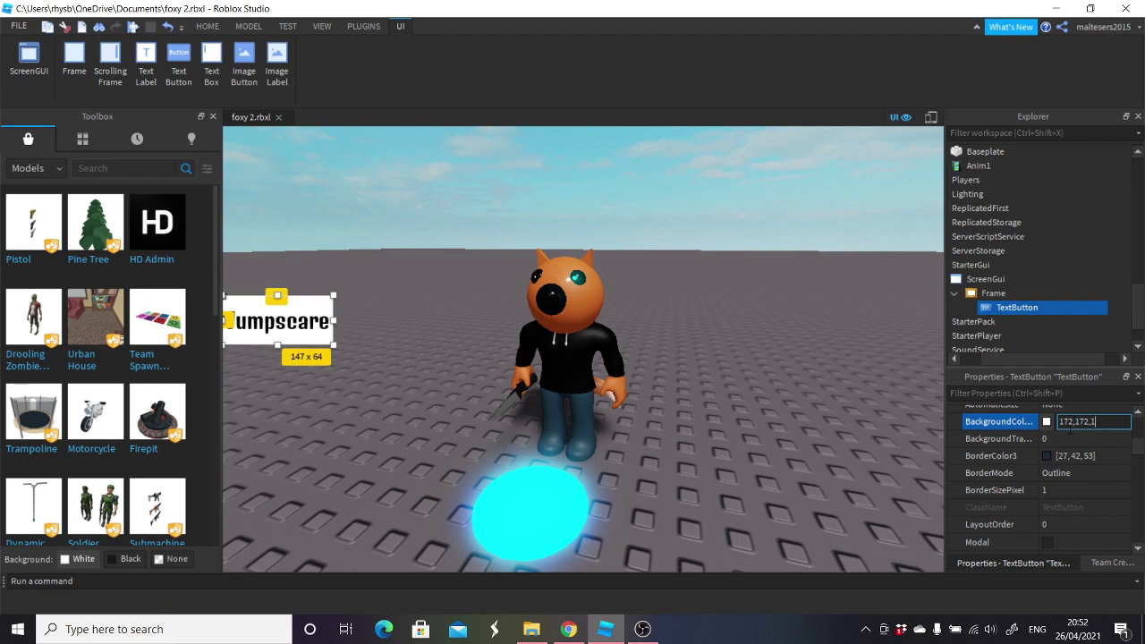
pyautogui.write('72')
pyautogui.press('Return')
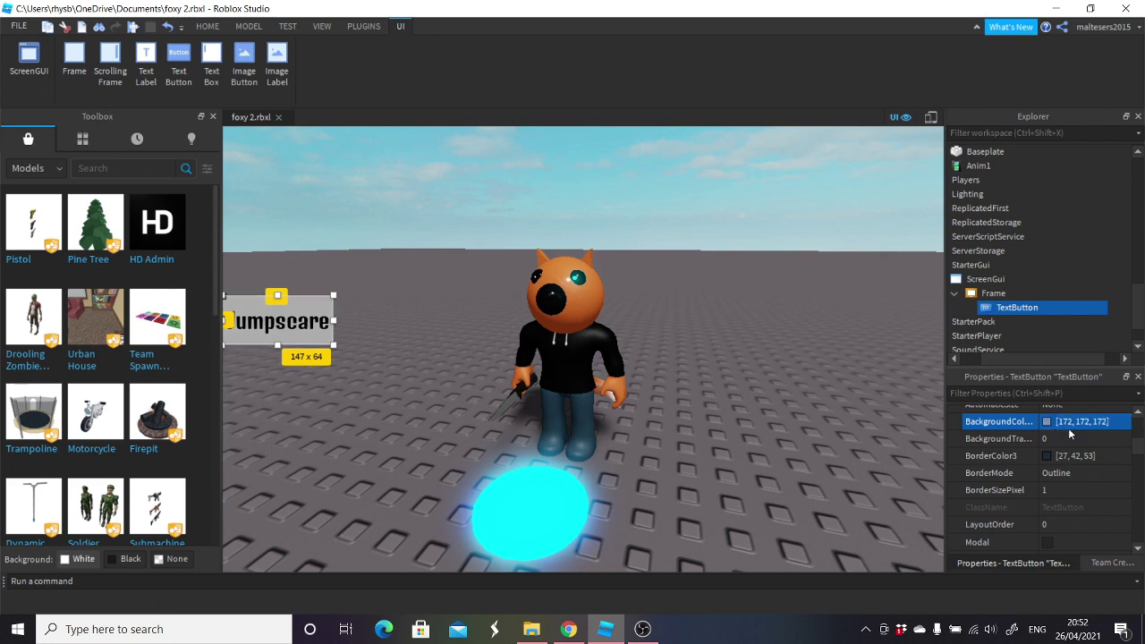
pyautogui.click(1073, 489)
pyautogui.write('3')
pyautogui.press('Return')
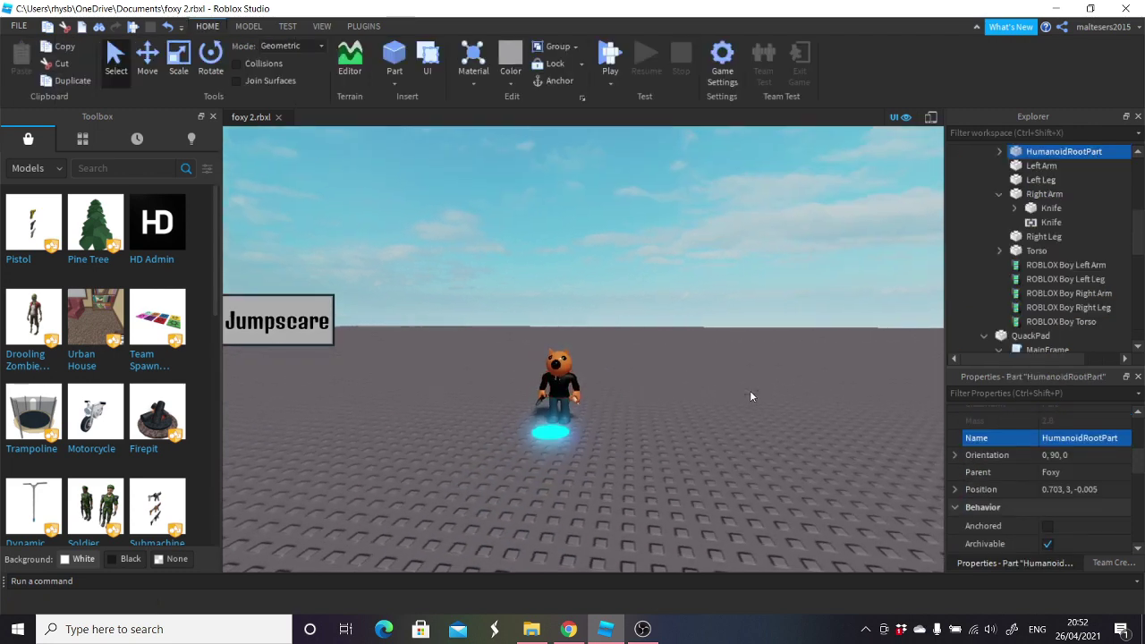
# - Duplicate the ScreenGui with its Frame and TextButton in StarterGui
pyautogui.scroll(-10, 1024, 267)
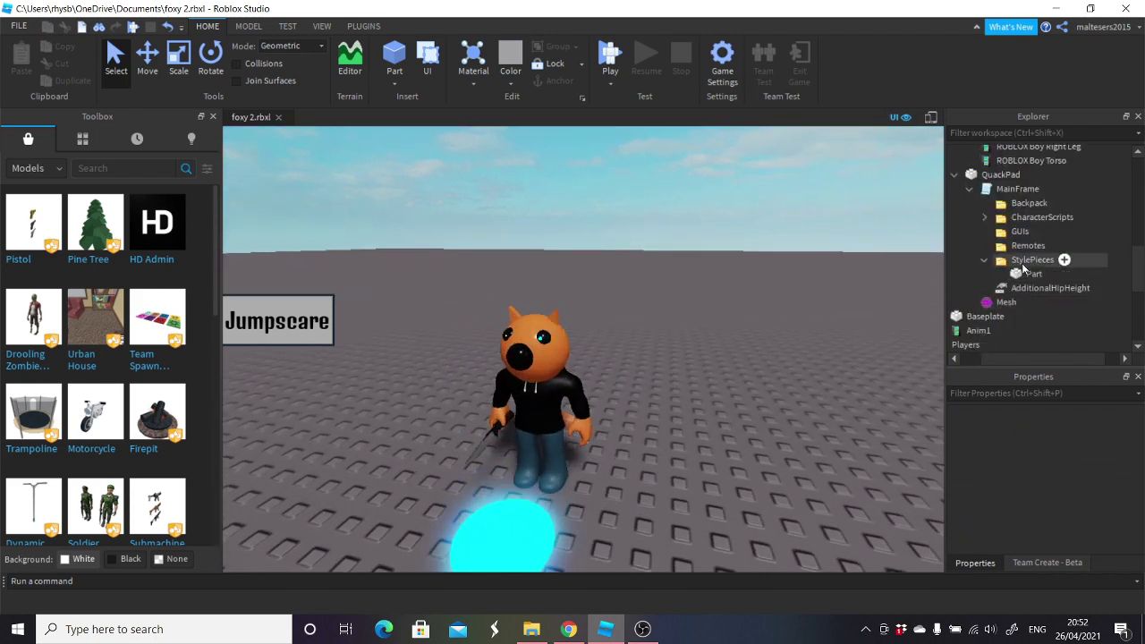
pyautogui.click(993, 246)
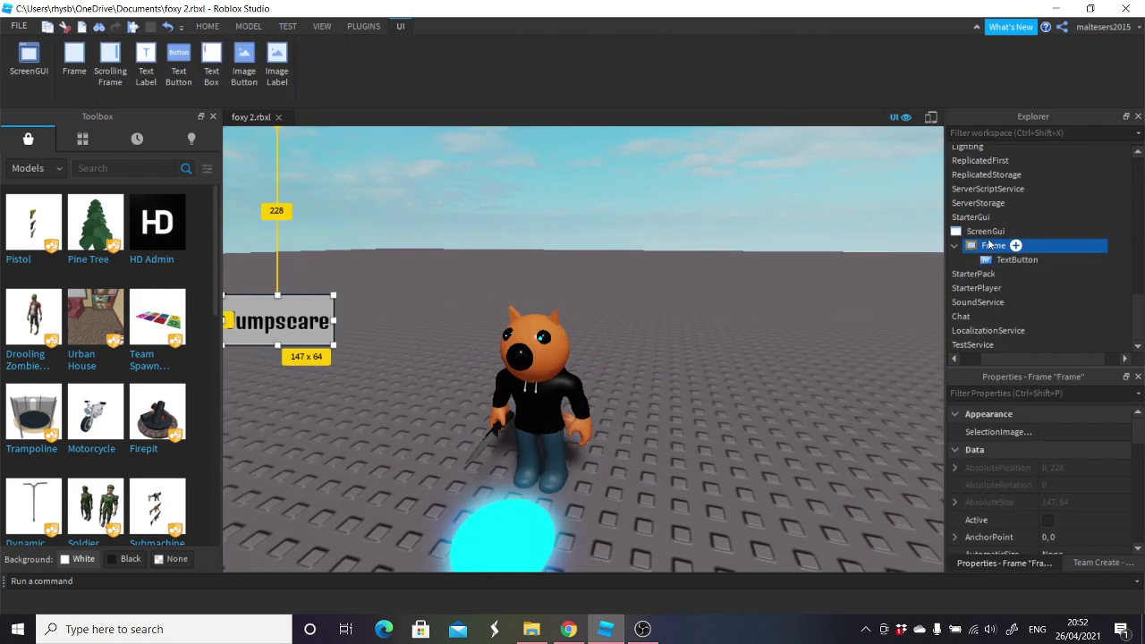
pyautogui.click(986, 232)
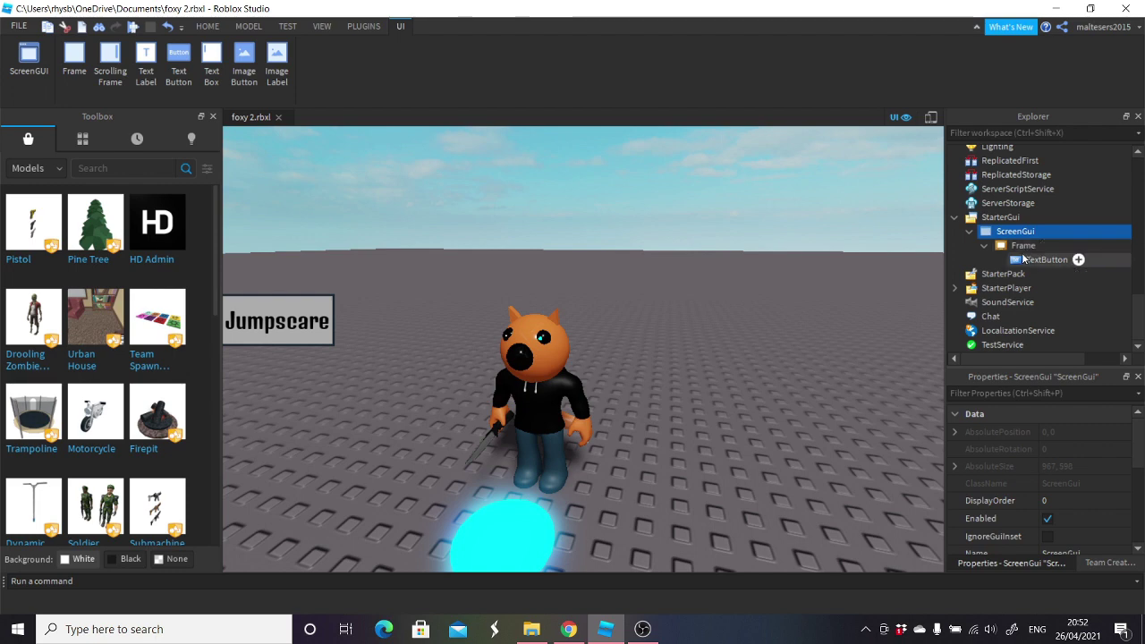
pyautogui.click(1020, 248)
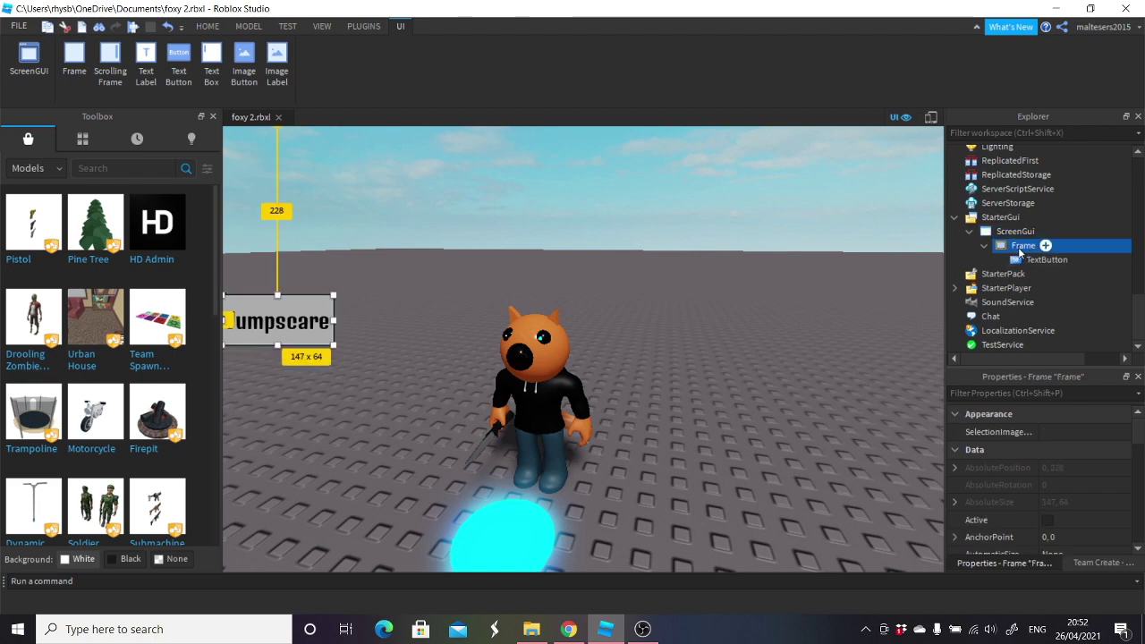
pyautogui.click(1005, 235)
pyautogui.click(1011, 248)
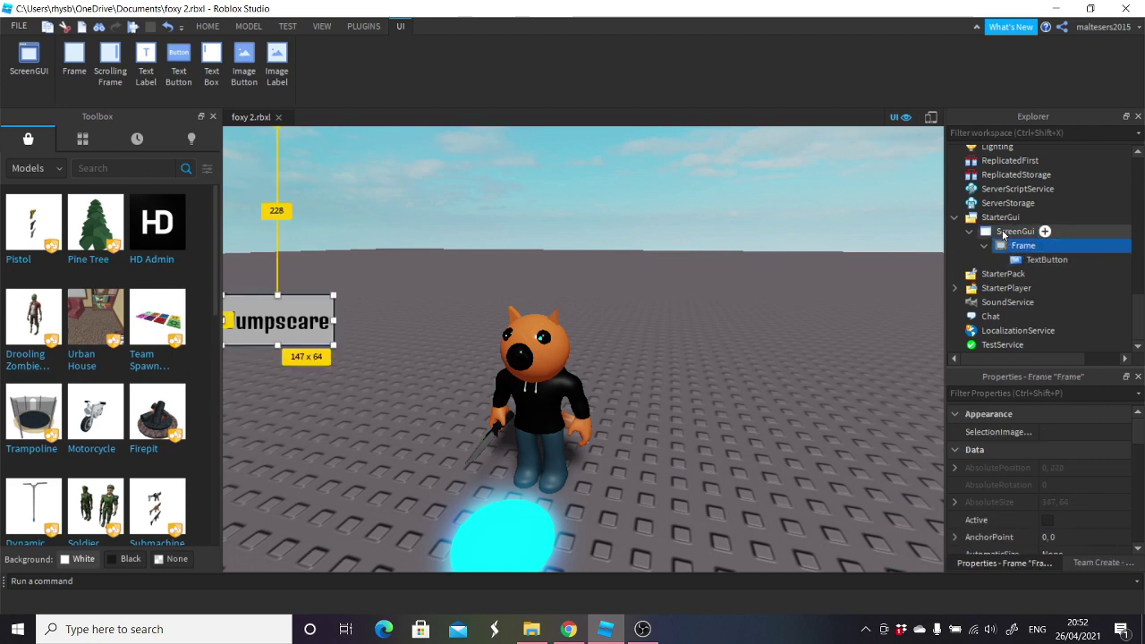
pyautogui.click(1006, 232)
pyautogui.hotkey('ctrl', 'd')
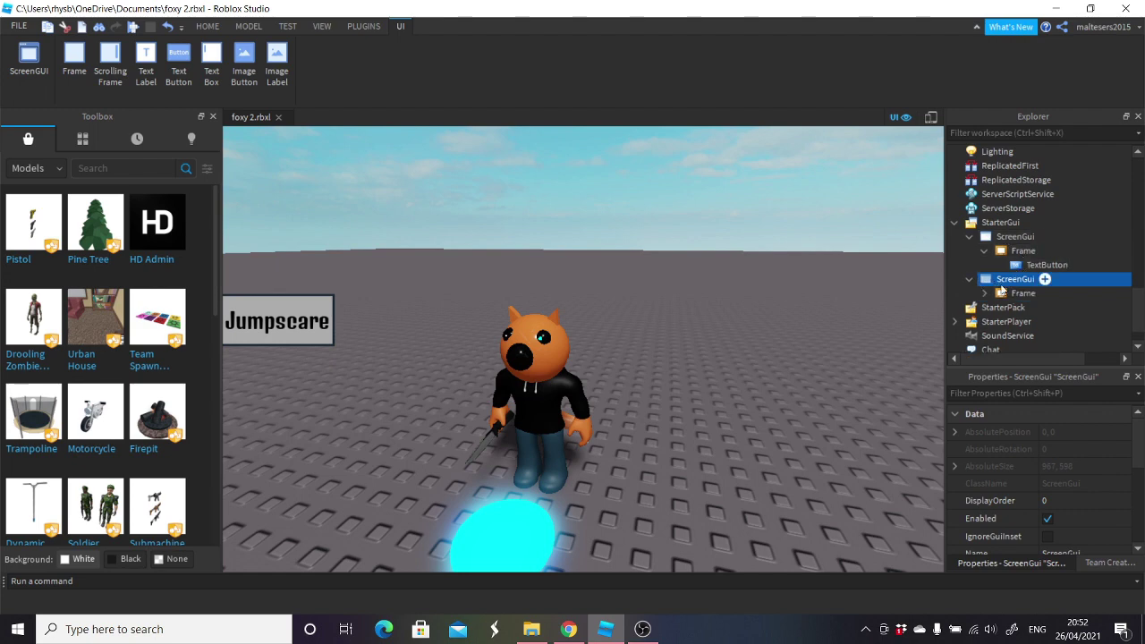
# - Move the duplicate's Frame below the first Jumpscare button, about 226 px above the view's lower edge, and realign its TextButton over it
pyautogui.click(1011, 293)
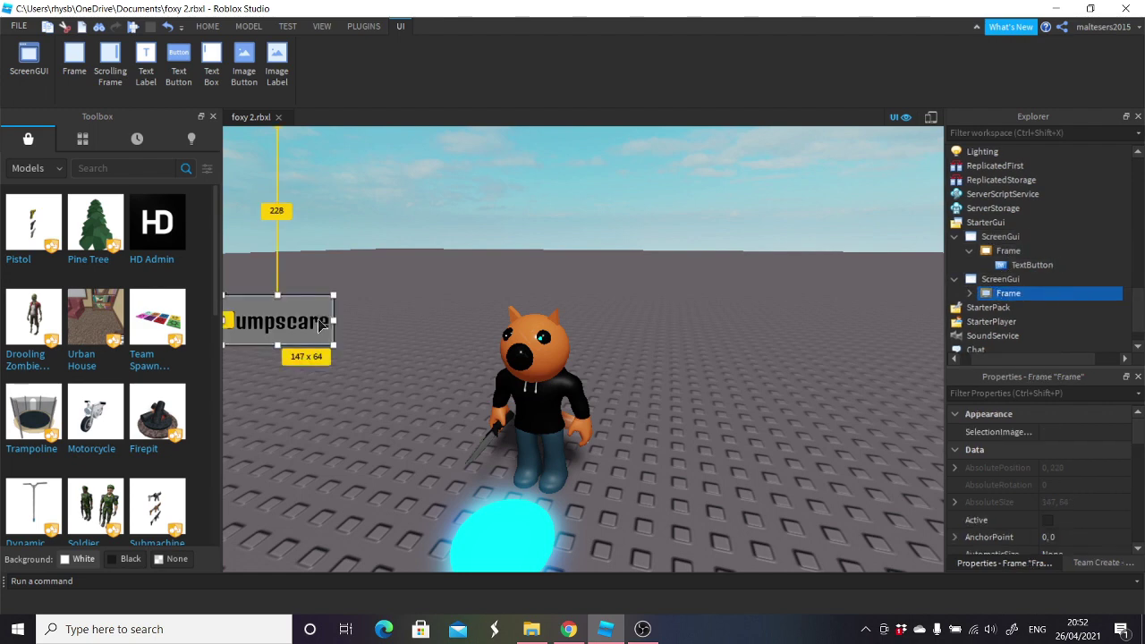
pyautogui.moveTo(322, 324); pyautogui.dragTo(319, 394)
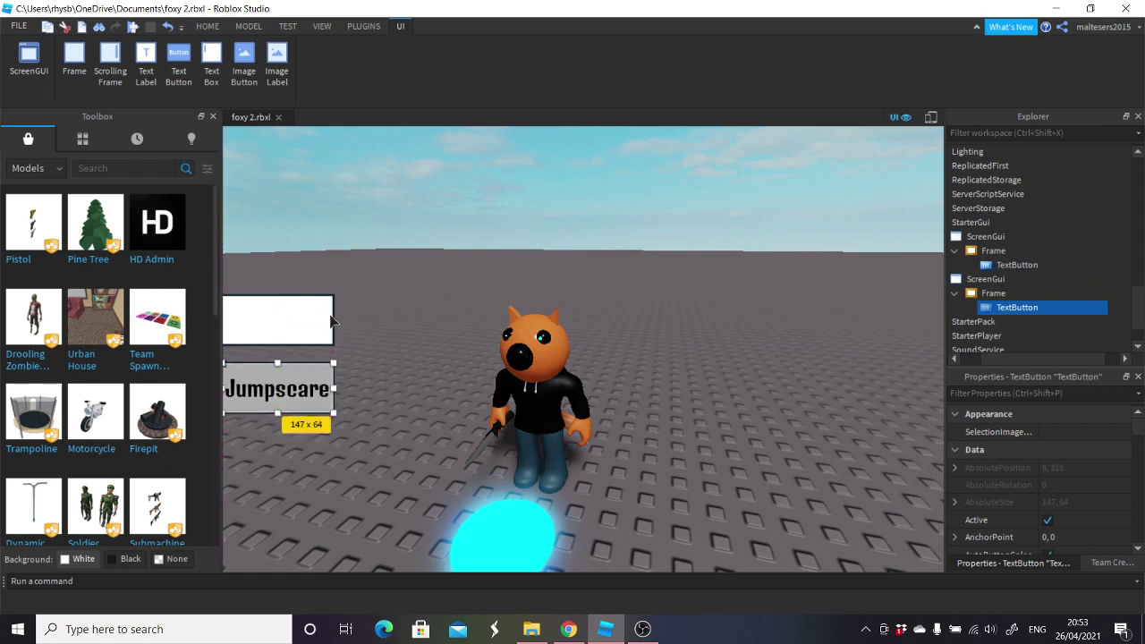
pyautogui.click(324, 322)
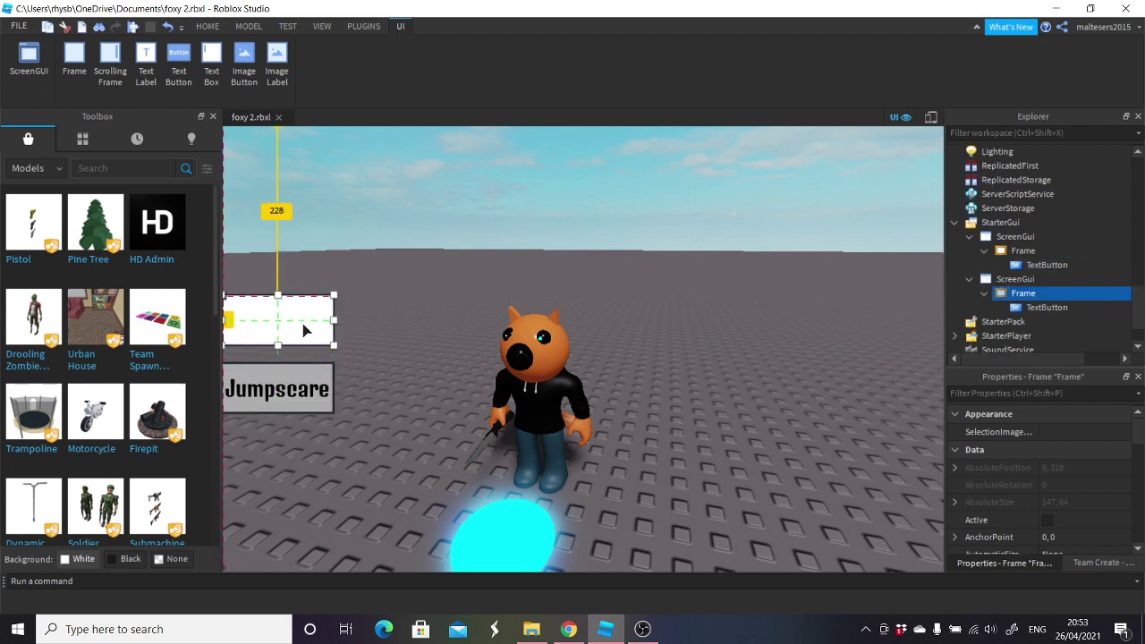
pyautogui.moveTo(304, 331); pyautogui.dragTo(306, 391)
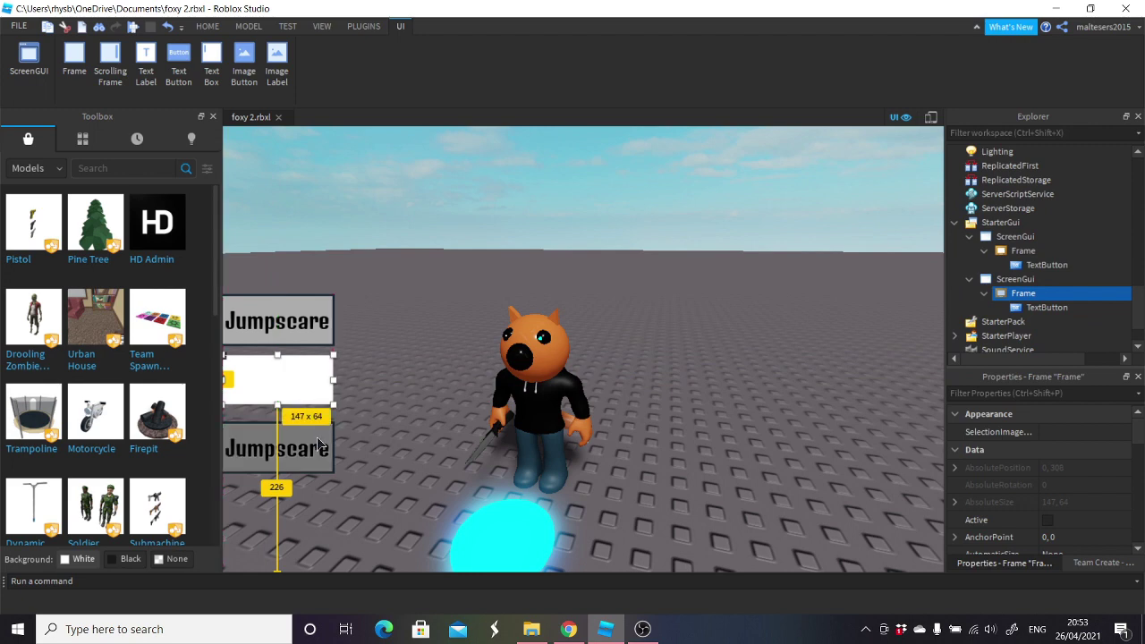
pyautogui.moveTo(317, 445); pyautogui.dragTo(319, 377)
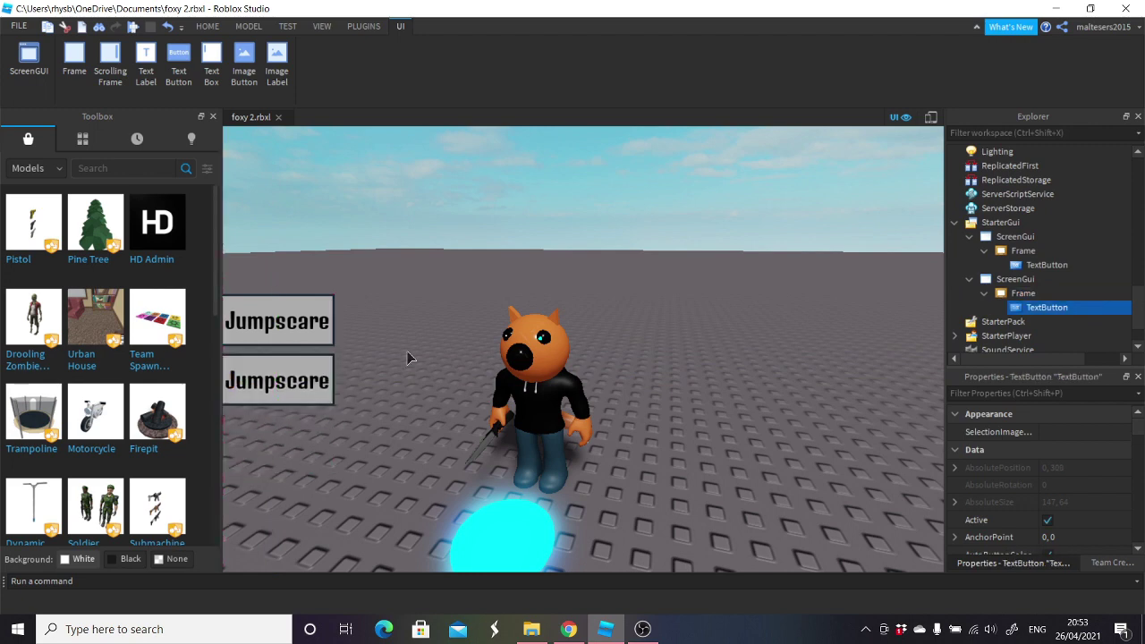
pyautogui.click(555, 295)
pyautogui.moveTo(555, 294); pyautogui.dragTo(555, 295, button='right')
pyautogui.scroll(-2, 555, 295)
pyautogui.scroll(3, 554, 296)
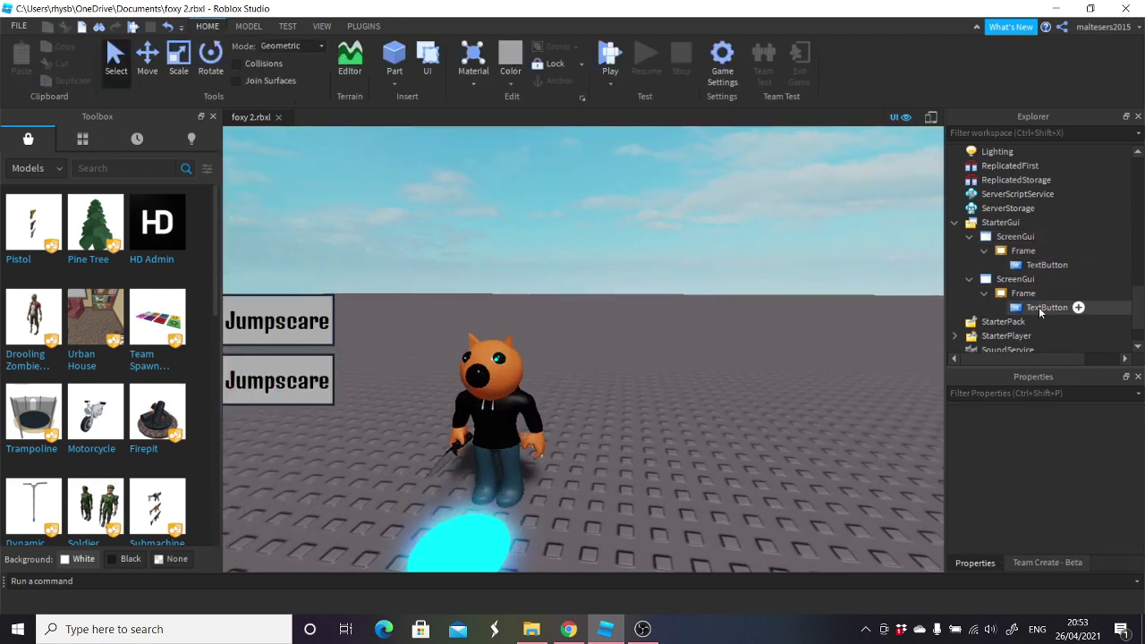
# - Set the text of the duplicated TextButton to Stun
pyautogui.click(1039, 308)
pyautogui.click(1025, 293)
pyautogui.click(1028, 306)
pyautogui.click(1008, 298)
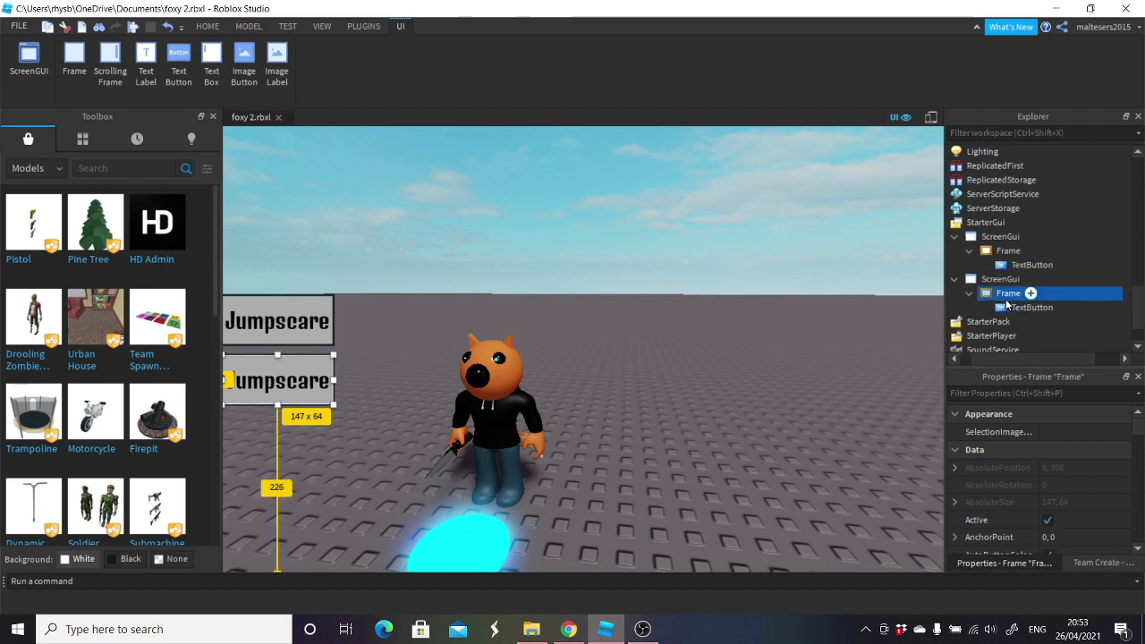
pyautogui.click(1037, 307)
pyautogui.scroll(-10, 1093, 503)
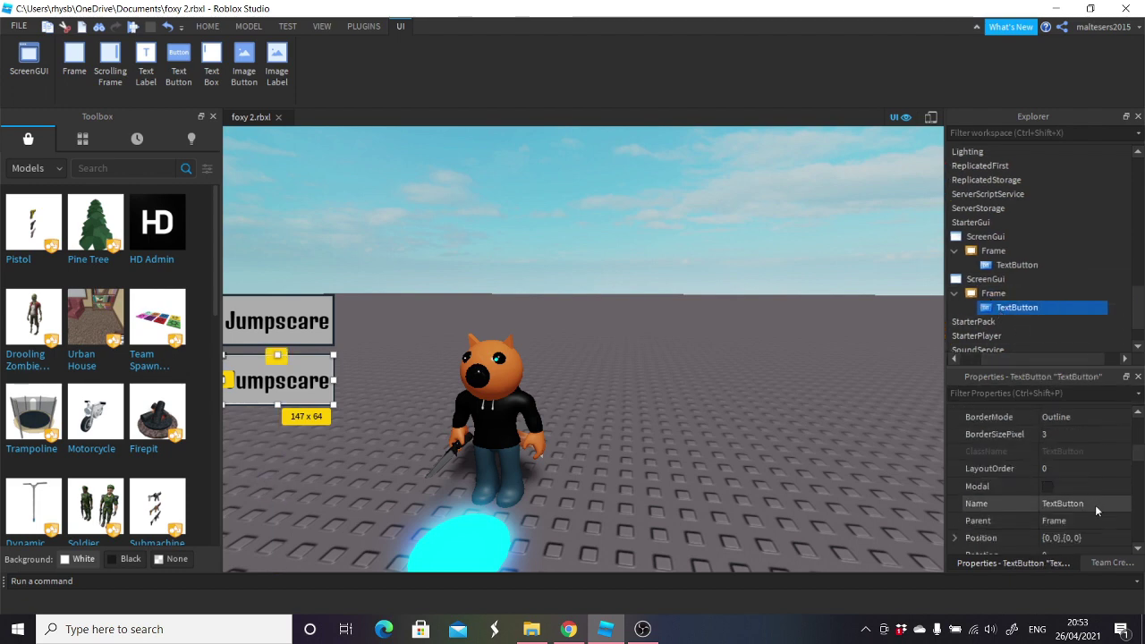
pyautogui.scroll(-10, 1082, 488)
pyautogui.click(1080, 458)
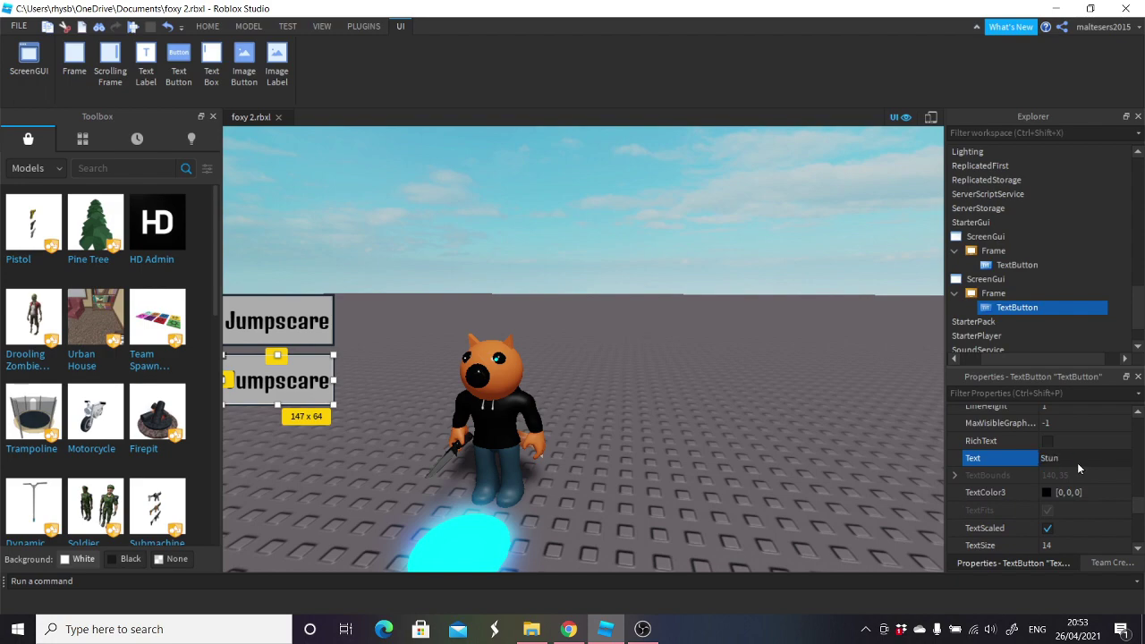
pyautogui.press('Return')
# - Collapse both ScreenGuis in StarterGui and rename the first JumpscareGui and the duplicate StunGui
pyautogui.click(626, 347)
pyautogui.scroll(-2, 626, 347)
pyautogui.moveTo(626, 347); pyautogui.dragTo(330, 364, button='right')
pyautogui.scroll(3, 327, 340)
pyautogui.scroll(-3, 599, 361)
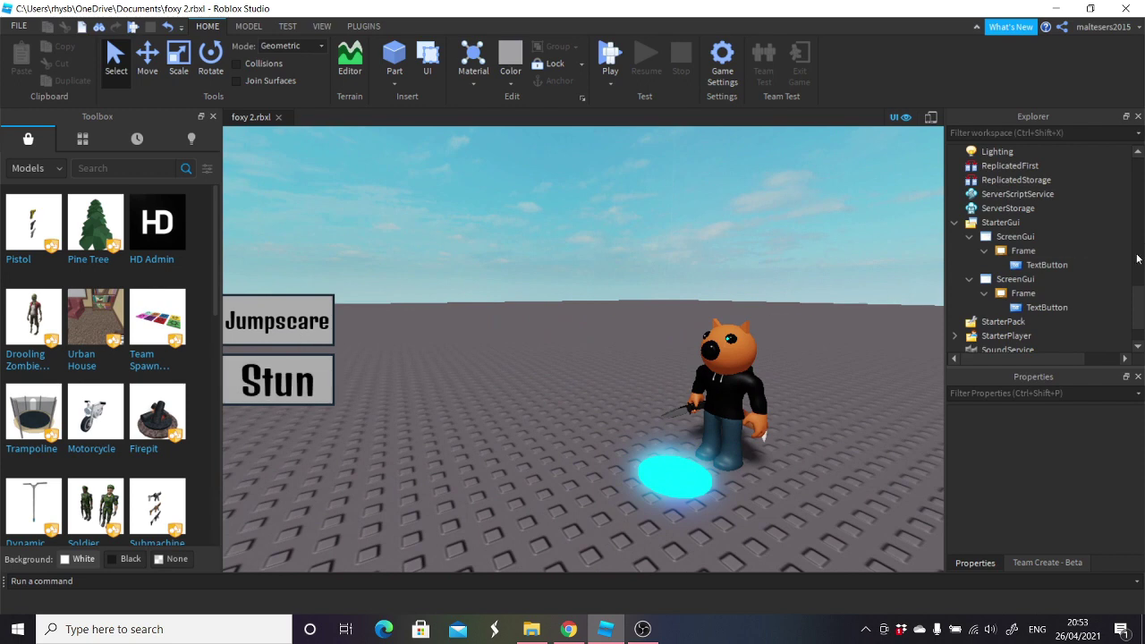
pyautogui.click(970, 279)
pyautogui.click(970, 236)
pyautogui.click(1013, 246)
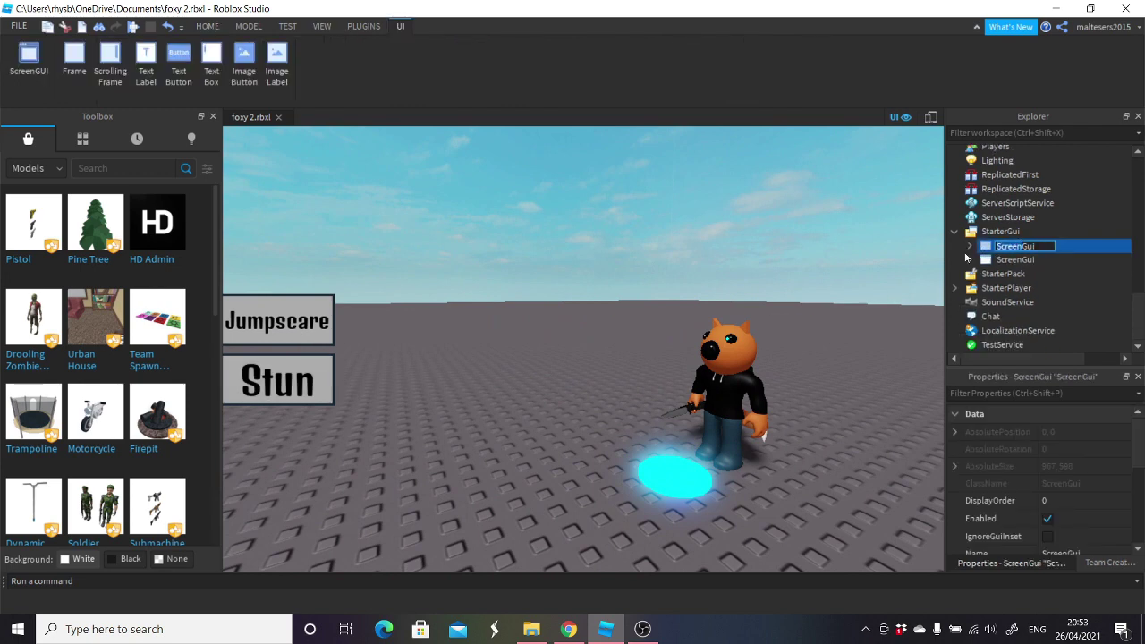
pyautogui.press('Return')
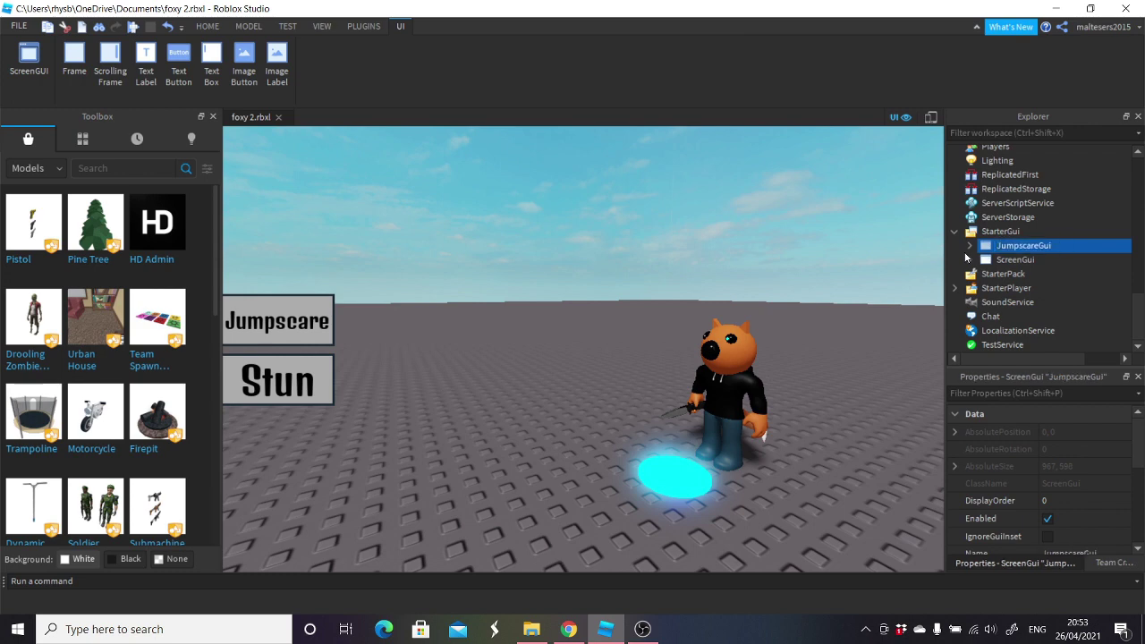
pyautogui.click(1014, 260)
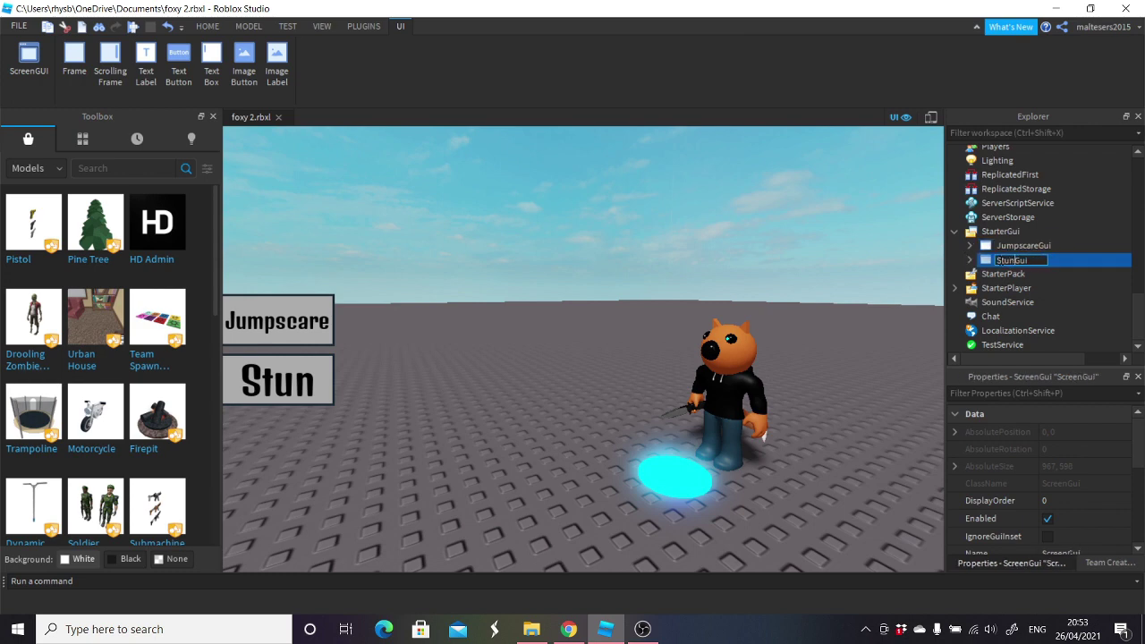
pyautogui.press('Return')
# - Move JumpscareGui and StunGui together from StarterGui into the GUIs folder of QuackPad's MainFrame
pyautogui.keyDown('ctrl'); pyautogui.click(1016, 250); pyautogui.keyUp('ctrl')
pyautogui.moveTo(1016, 250); pyautogui.dragTo(1047, 194)
pyautogui.scroll(3, 1016, 223)
pyautogui.scroll(1, 1065, 234)
pyautogui.click(627, 255)
pyautogui.scroll(3, 862, 228)
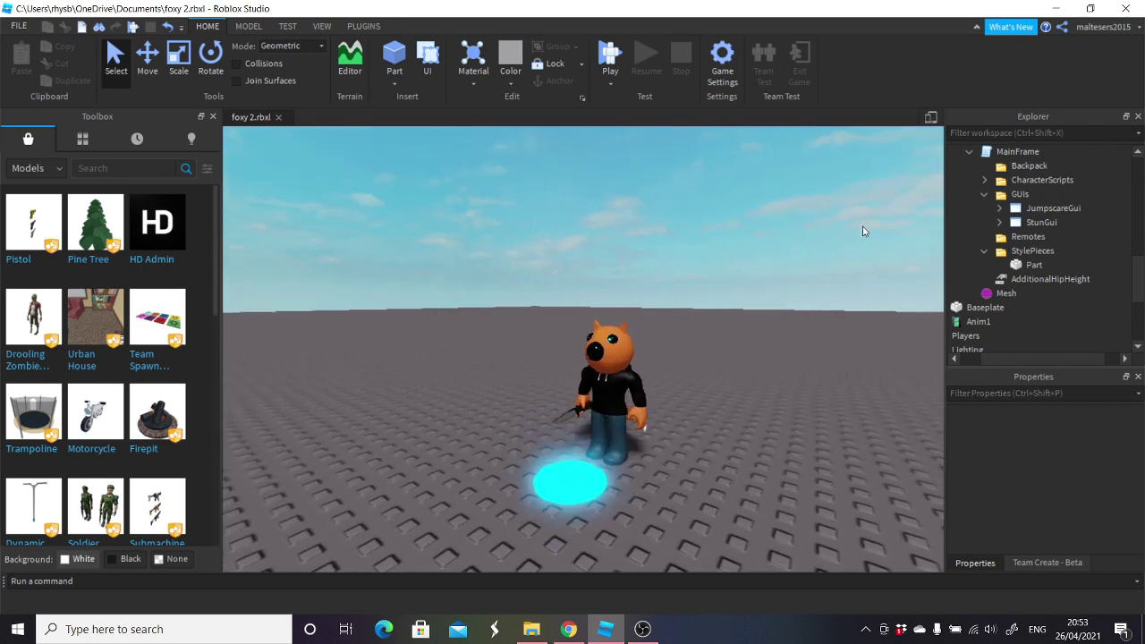
# - Expand JumpscareGui and StunGui in the GUIs folder down to their TextButtons
pyautogui.click(999, 208)
pyautogui.click(1000, 237)
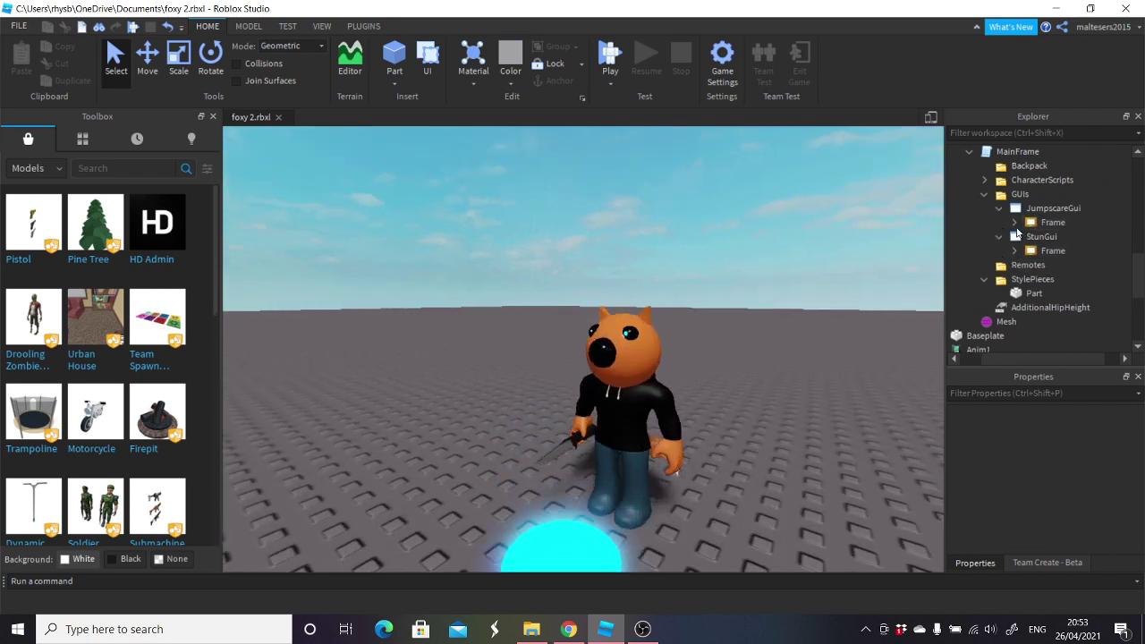
pyautogui.click(1014, 222)
pyautogui.click(1013, 265)
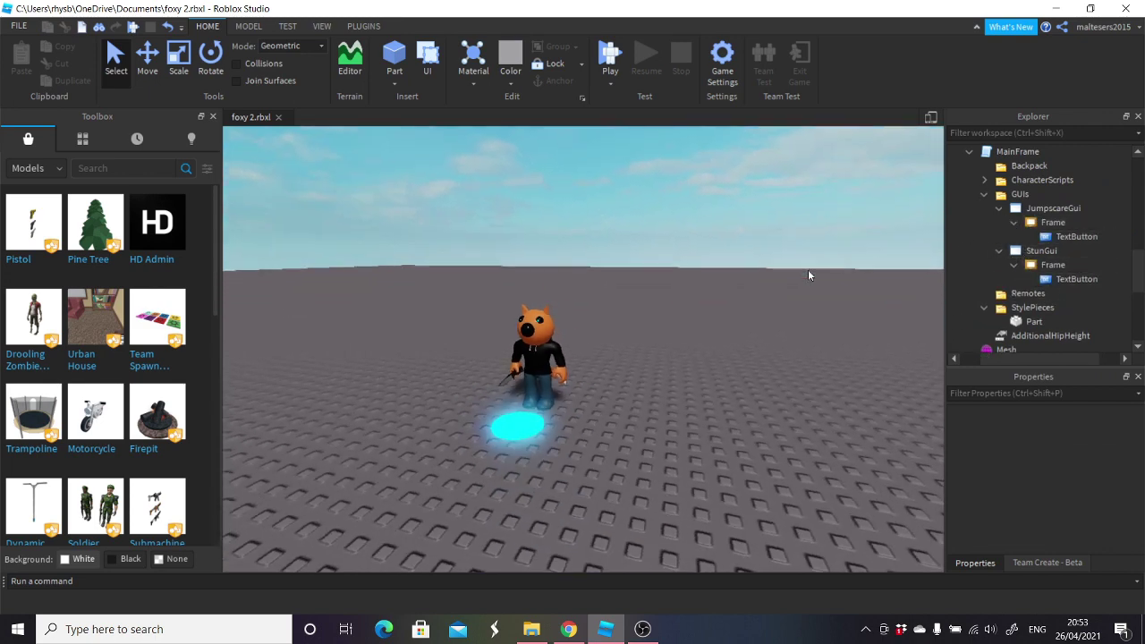
# - Open the two workspace LocalScripts one after the other to review their code, closing each one
pyautogui.scroll(-3, 808, 269)
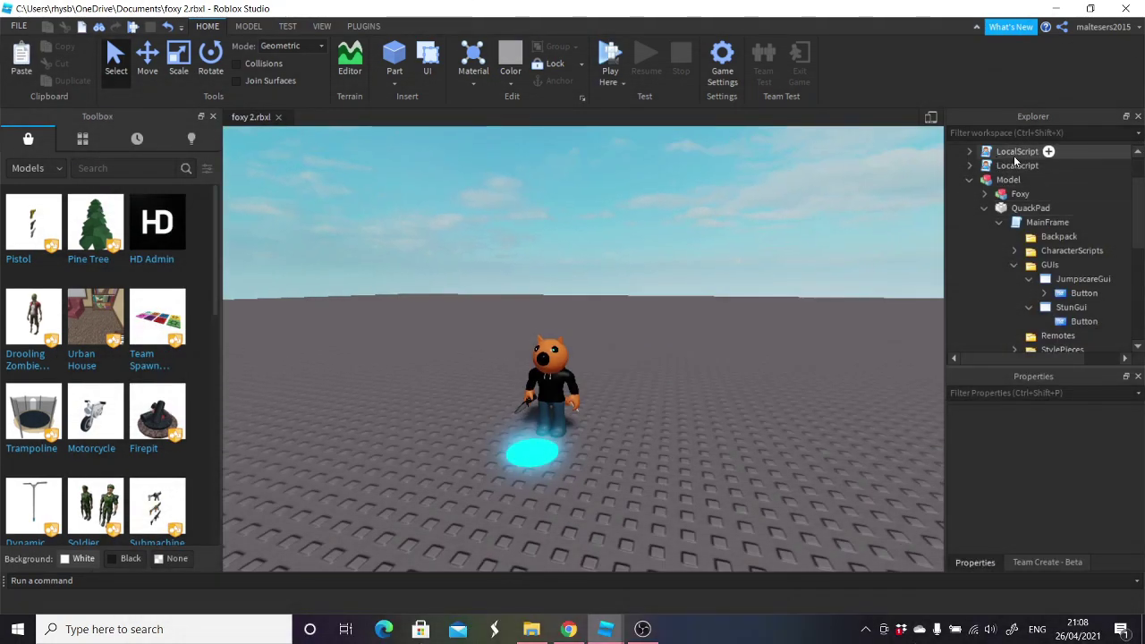
pyautogui.doubleClick(1014, 156)
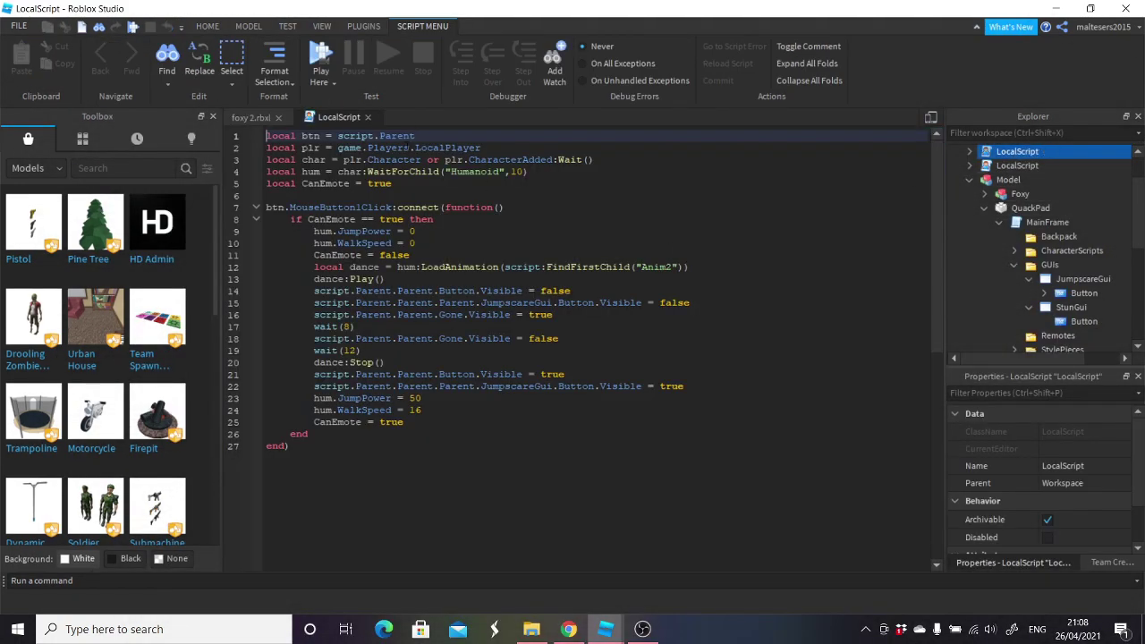
pyautogui.click(367, 118)
pyautogui.doubleClick(1019, 166)
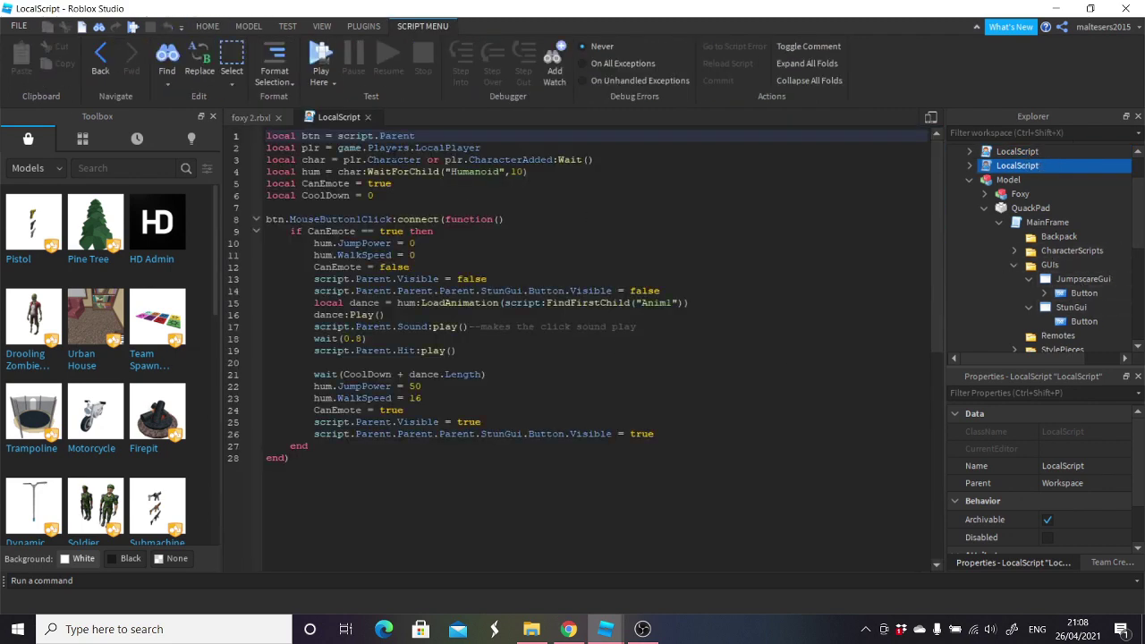
pyautogui.click(368, 117)
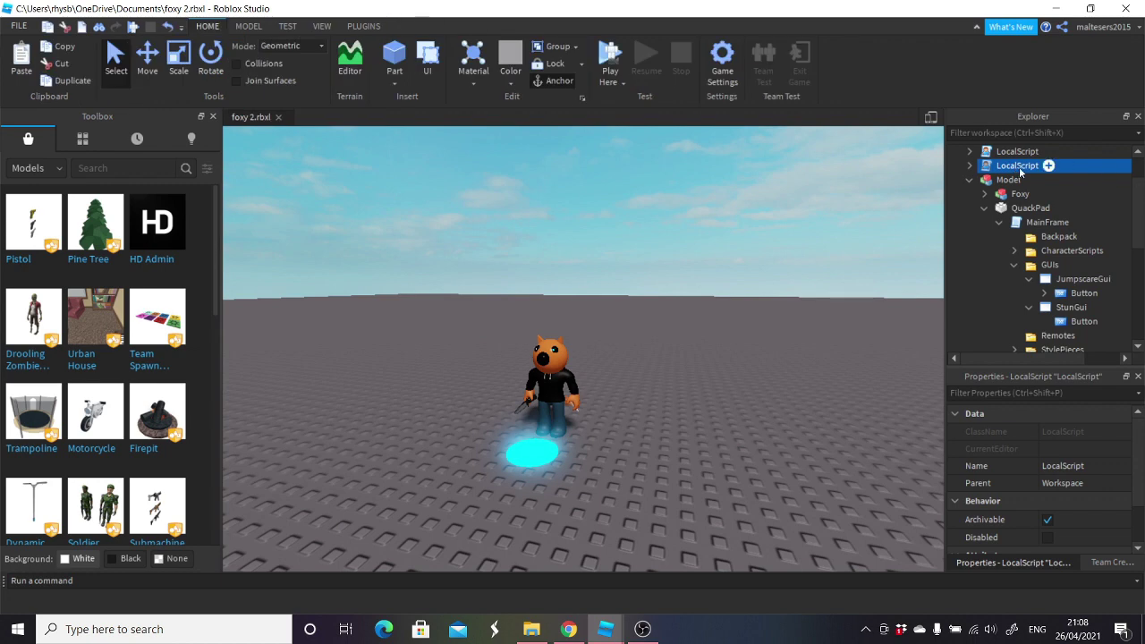
# - Move the LocalScript containing Anim1 from the workspace into JumpscareGui's Button and collapse it
pyautogui.moveTo(1019, 167); pyautogui.dragTo(1080, 292)
pyautogui.click(1061, 281)
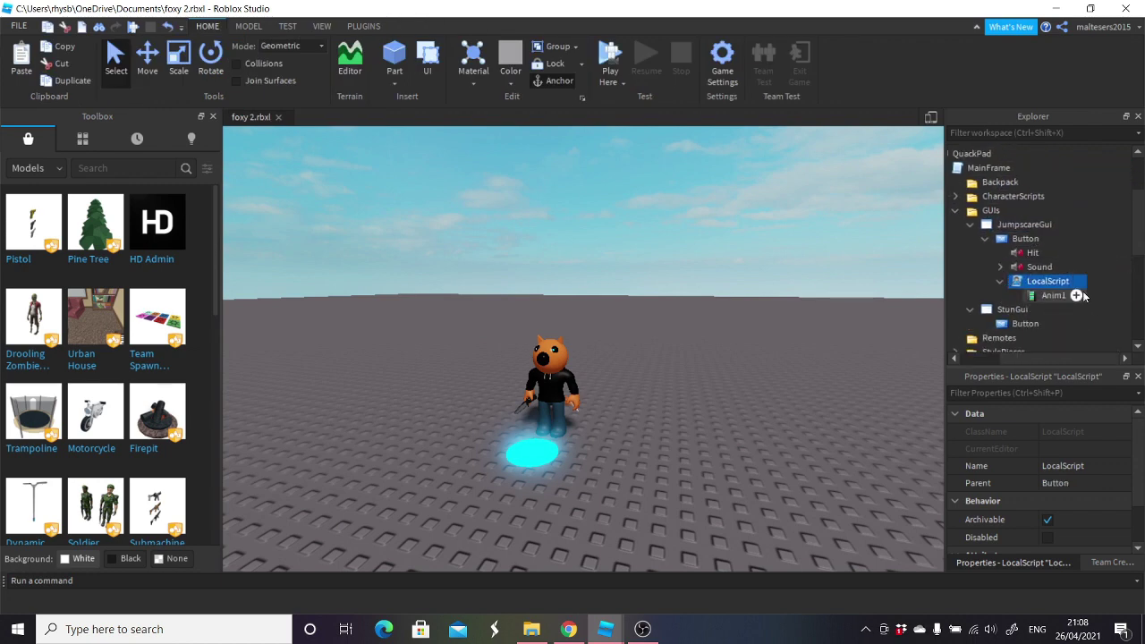
pyautogui.click(1000, 281)
# - Move the remaining workspace LocalScript into StunGui's Button
pyautogui.scroll(1, 1047, 235)
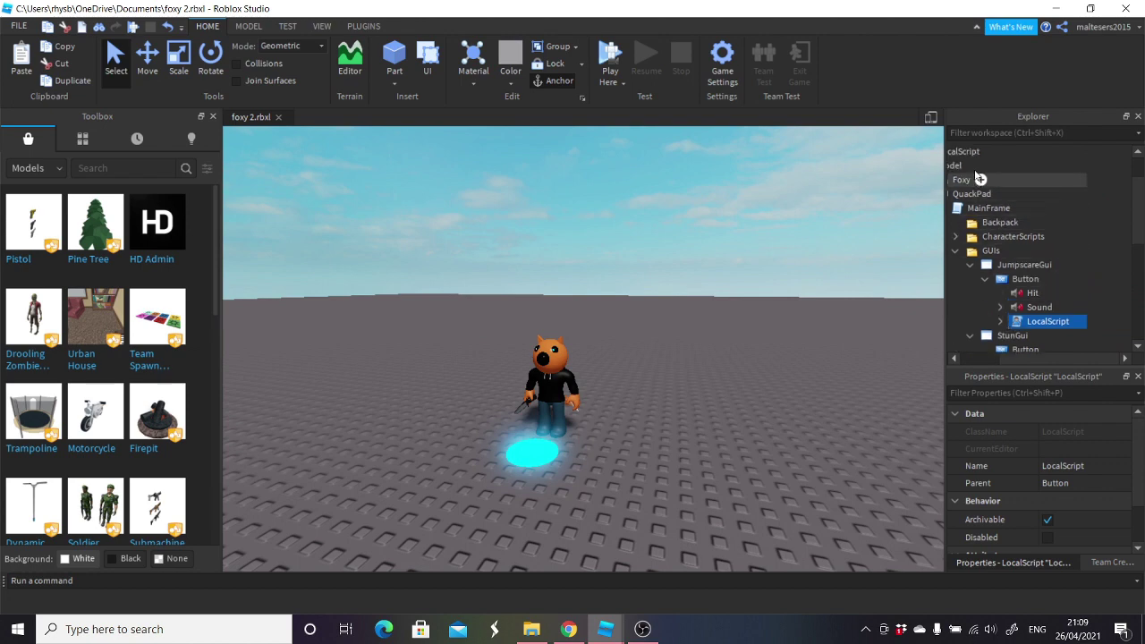
pyautogui.moveTo(1067, 357); pyautogui.dragTo(1027, 357)
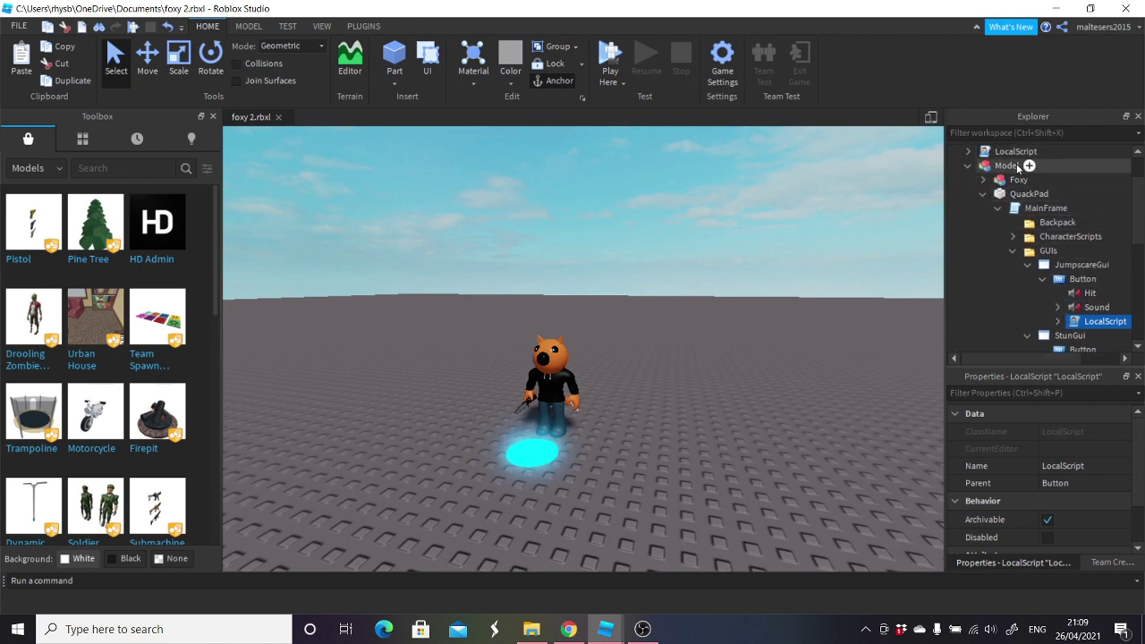
pyautogui.moveTo(1020, 152); pyautogui.dragTo(1077, 307)
pyautogui.scroll(-1, 1102, 283)
pyautogui.scroll(-1, 1095, 301)
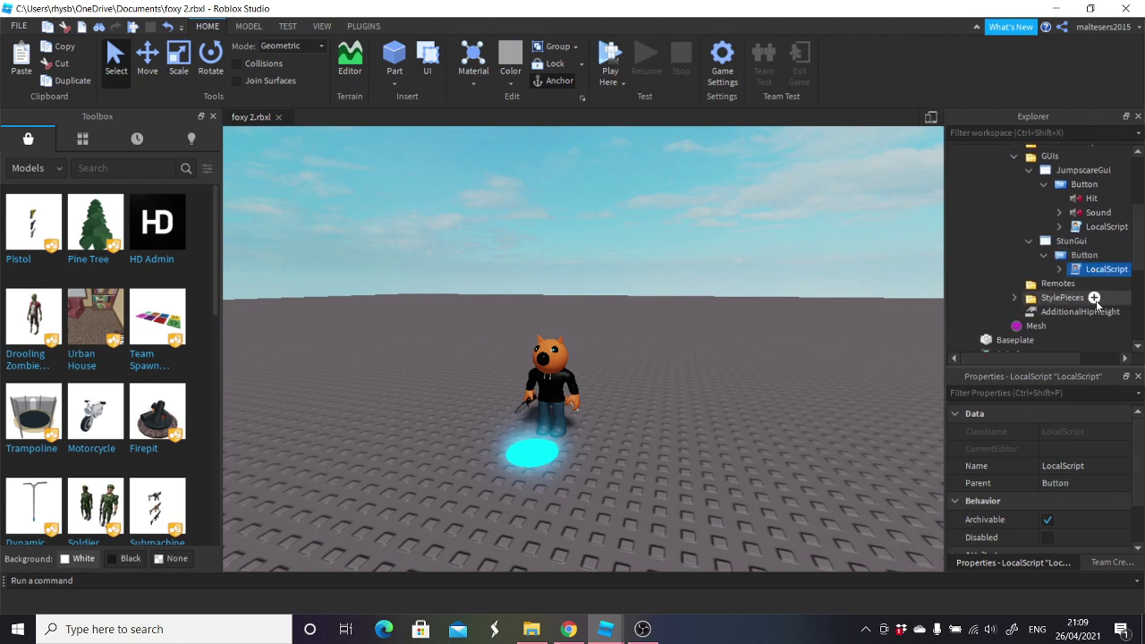
# - Collapse StunGui's Button, insert a TextLabel into StunGui and move the label to StarterGui
pyautogui.doubleClick(1057, 256)
pyautogui.click(1108, 255)
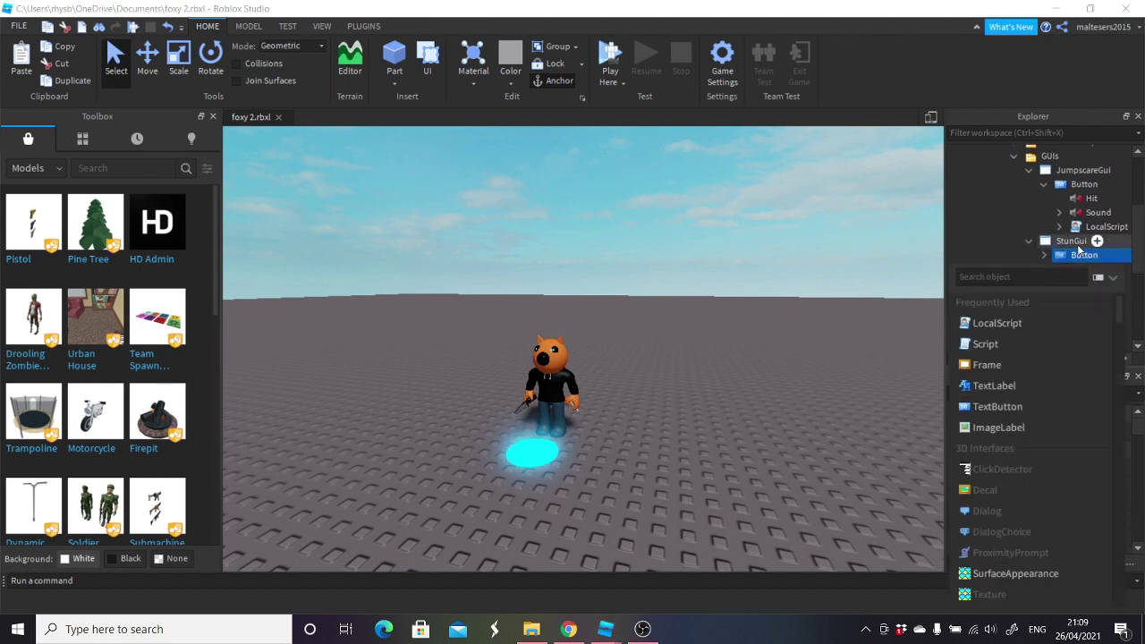
pyautogui.click(1071, 240)
pyautogui.click(1108, 240)
pyautogui.click(1021, 355)
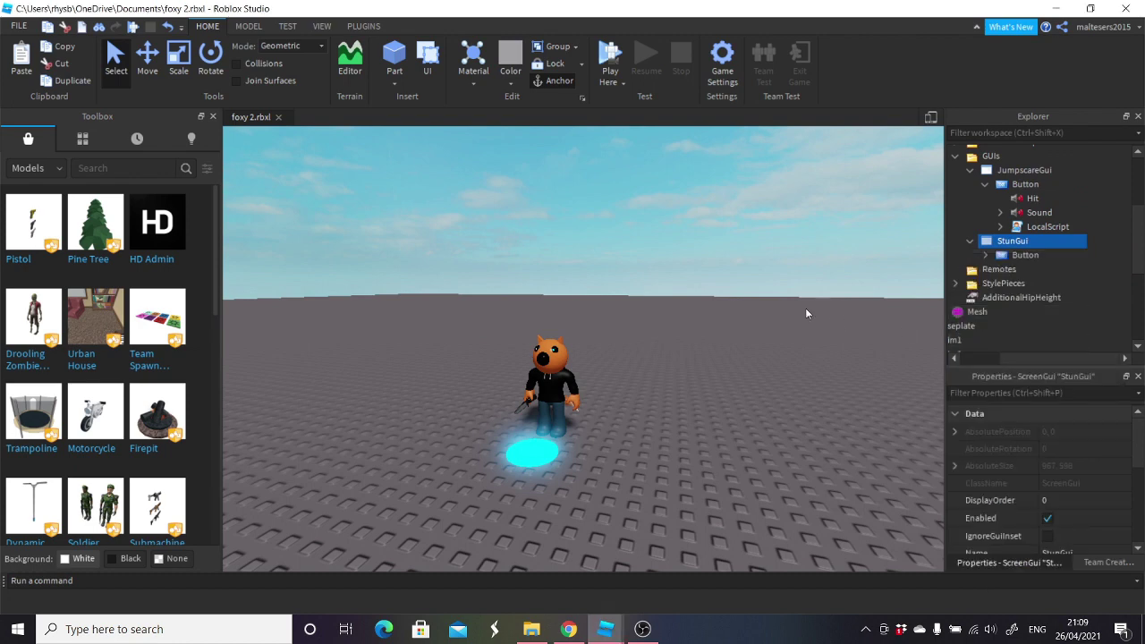
pyautogui.moveTo(1029, 269); pyautogui.dragTo(1010, 246)
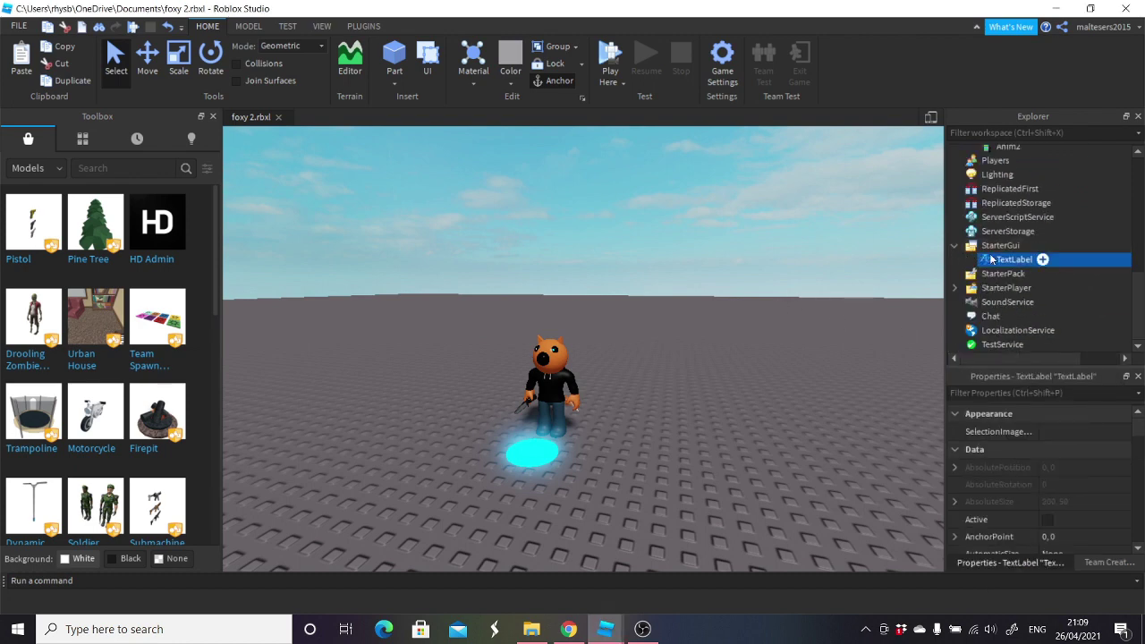
# - Add a ScreenGui to StarterGui and place the TextLabel inside it
pyautogui.click(1031, 246)
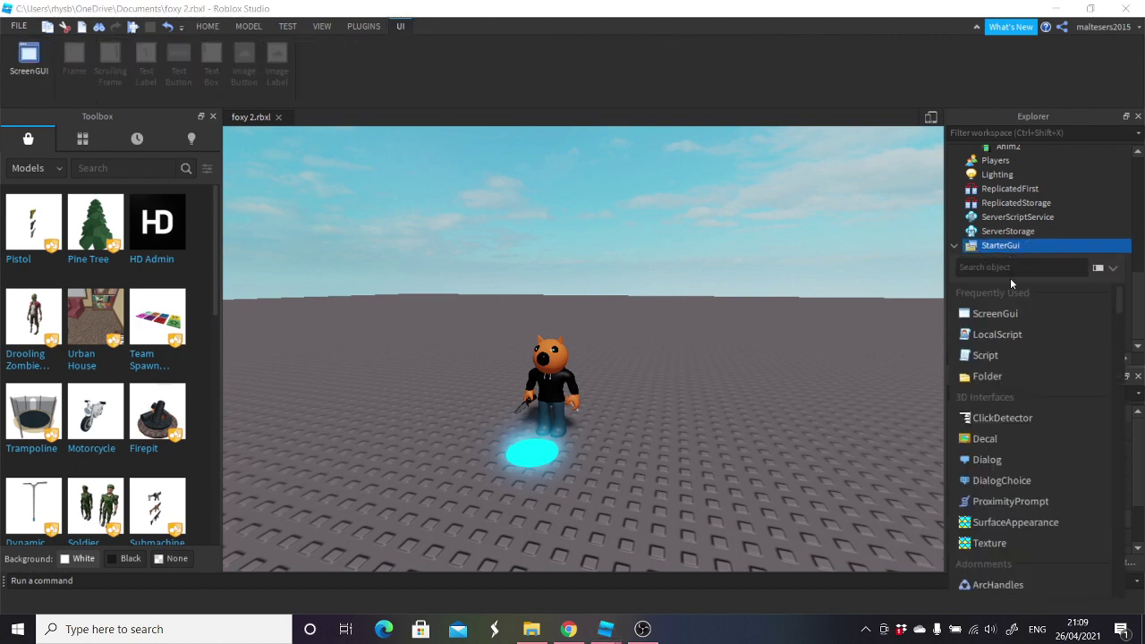
pyautogui.click(1012, 313)
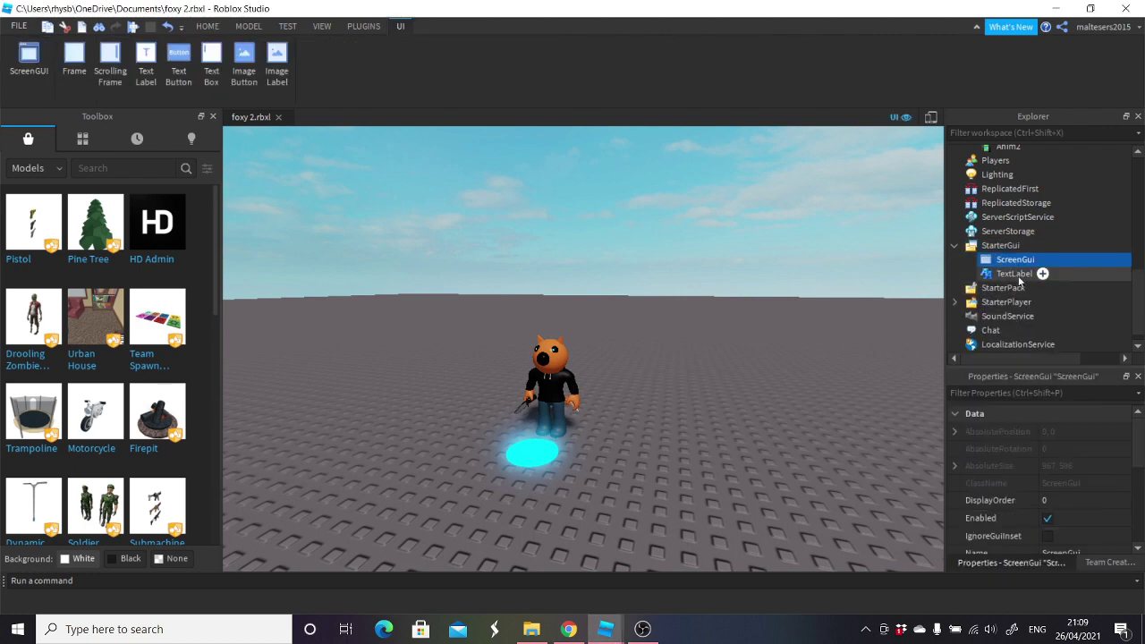
pyautogui.moveTo(1020, 273); pyautogui.dragTo(1017, 259)
pyautogui.click(391, 180)
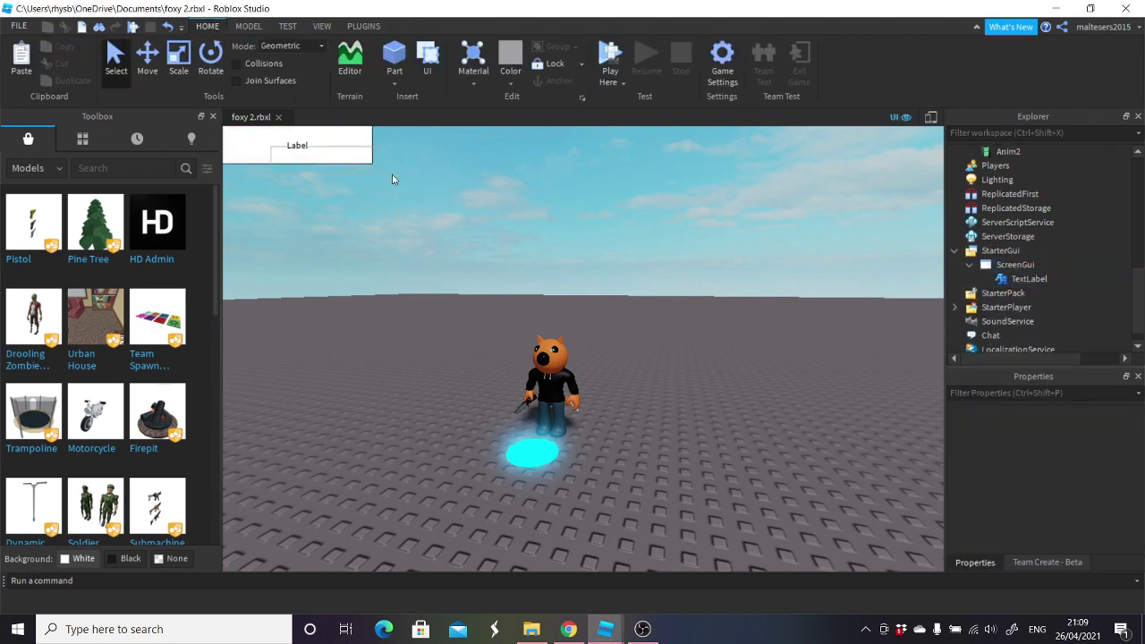
# - Reposition and resize the TextLabel to a banner of about 692 x 85 across the top of the game view
pyautogui.click(1028, 278)
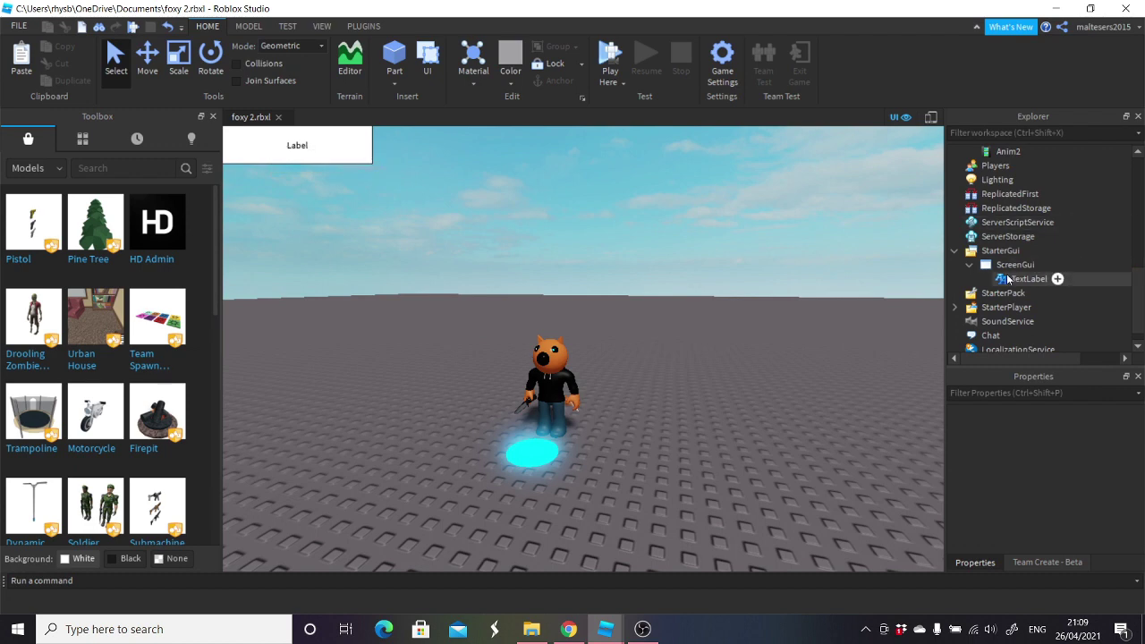
pyautogui.moveTo(338, 162); pyautogui.dragTo(836, 186)
pyautogui.moveTo(575, 147); pyautogui.dragTo(575, 136)
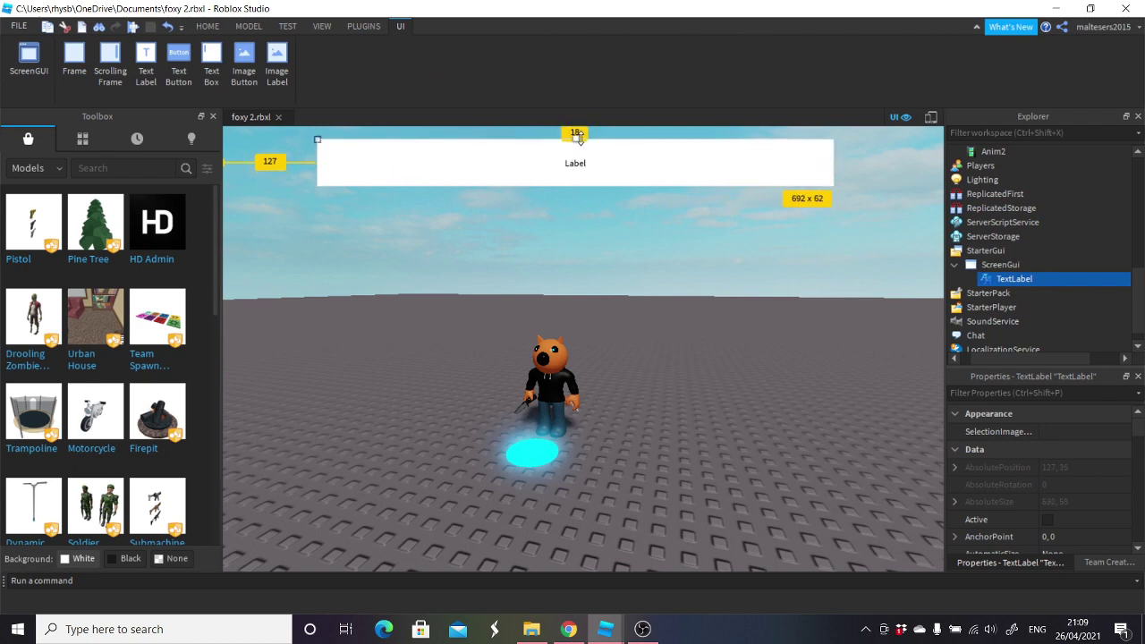
pyautogui.moveTo(576, 186)
pyautogui.mouseDown()
pyautogui.moveTo(577, 205)
pyautogui.moveTo(590, 169)
pyautogui.mouseUp()
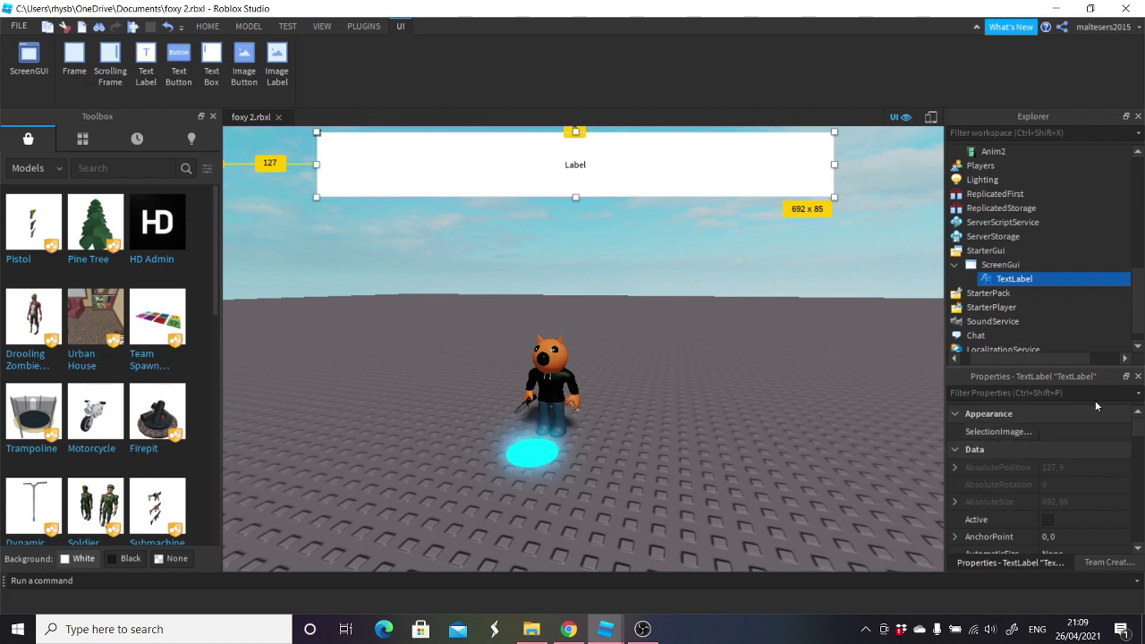
# - Set the TextLabel's text to "Foxy is gone for 20 seconds"
pyautogui.scroll(-10, 1078, 474)
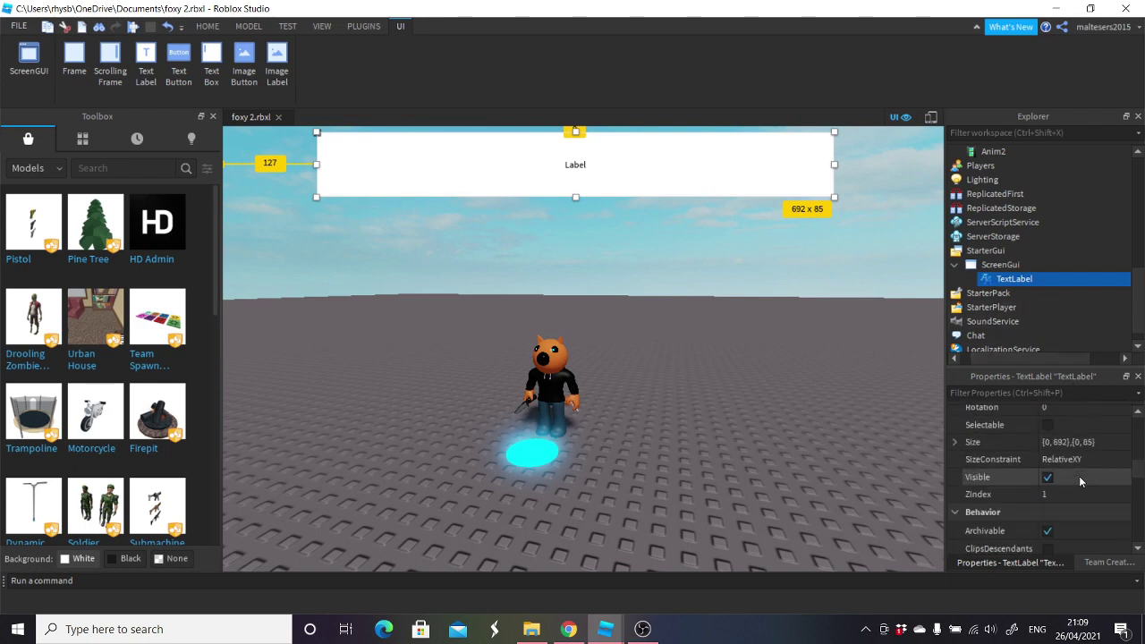
pyautogui.scroll(-3, 1077, 492)
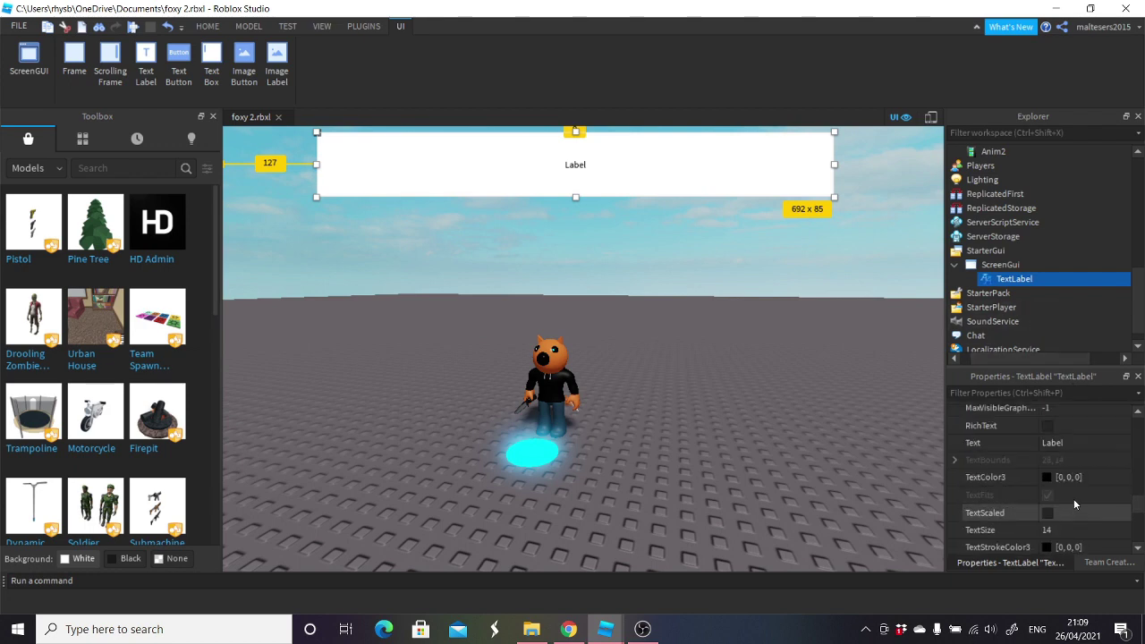
pyautogui.click(1073, 444)
pyautogui.write('Fox')
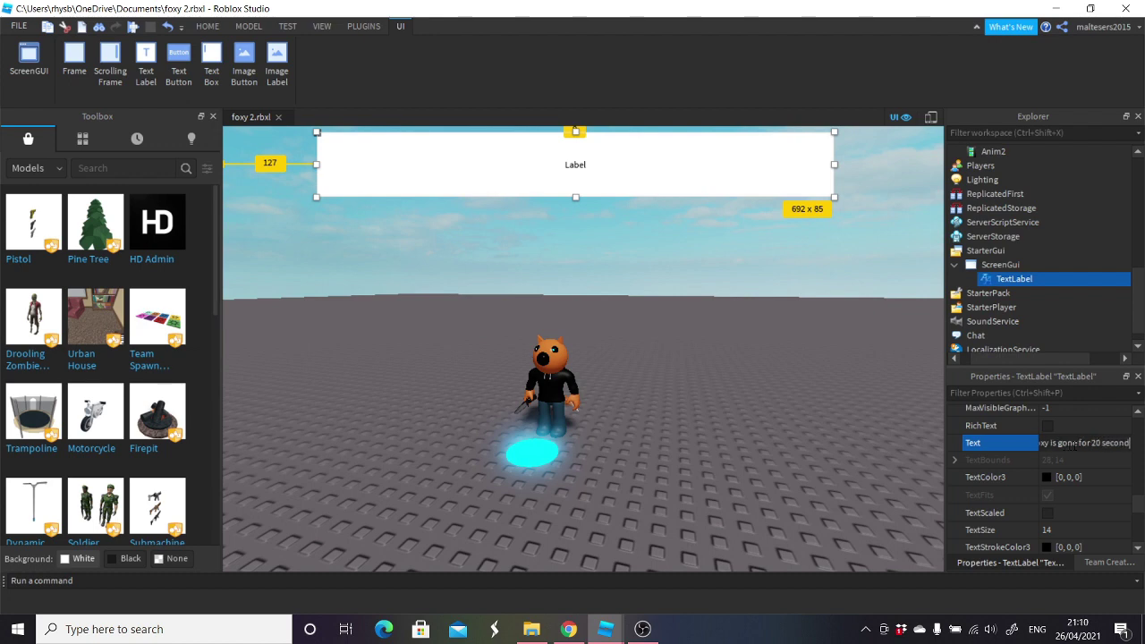
pyautogui.write('s')
pyautogui.press('Return')
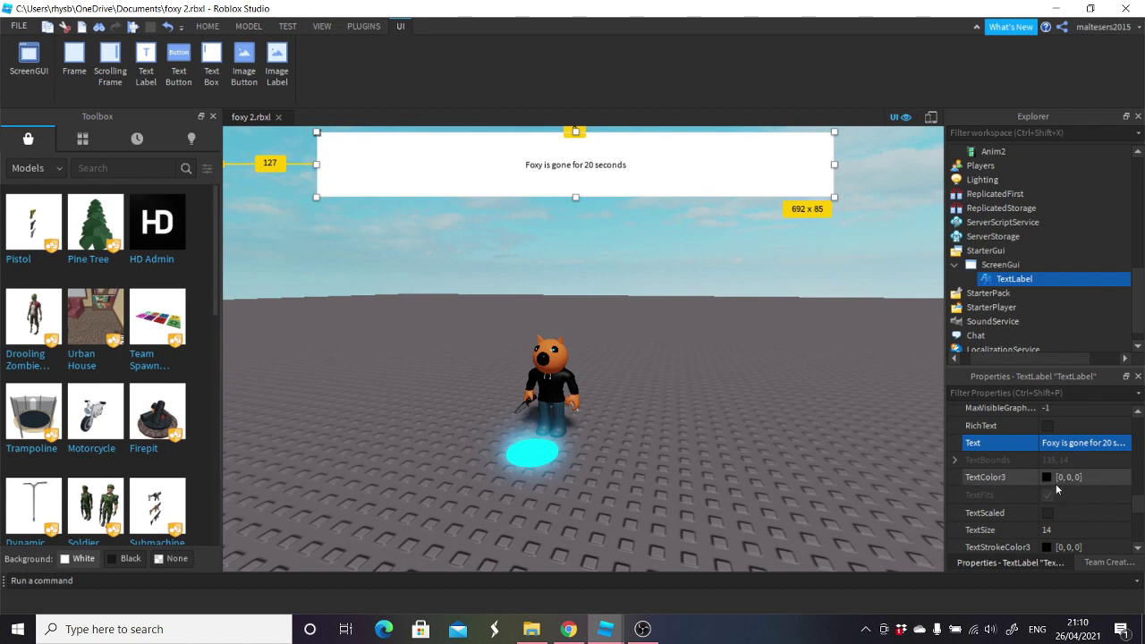
# - Change the TextLabel's font to Garamond
pyautogui.scroll(5, 1066, 478)
pyautogui.click(1069, 485)
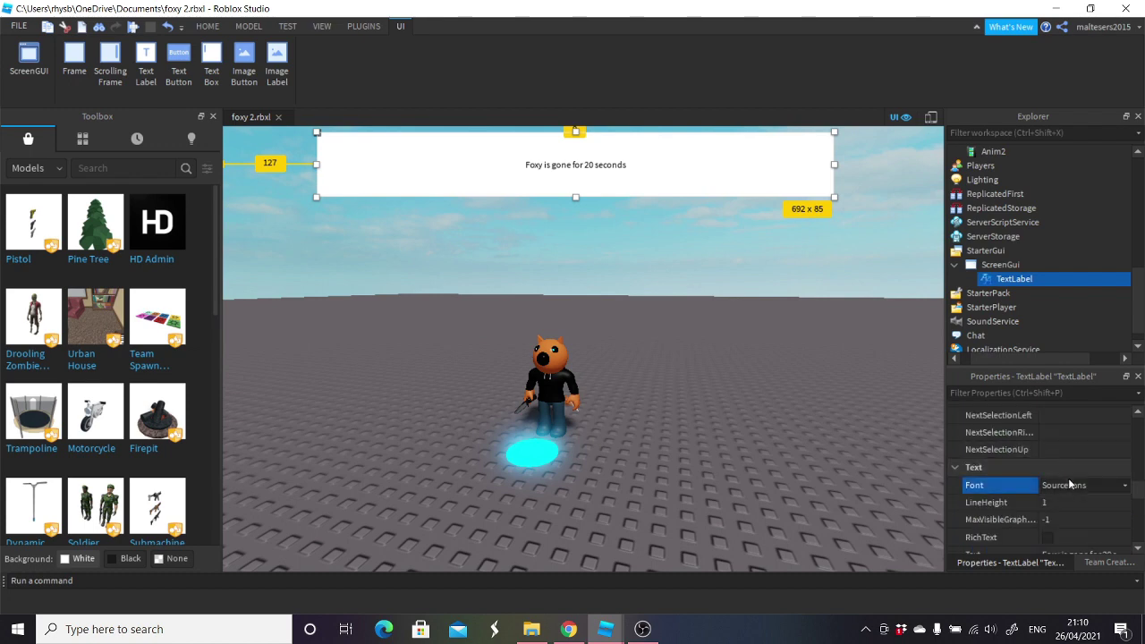
pyautogui.scroll(5, 1079, 515)
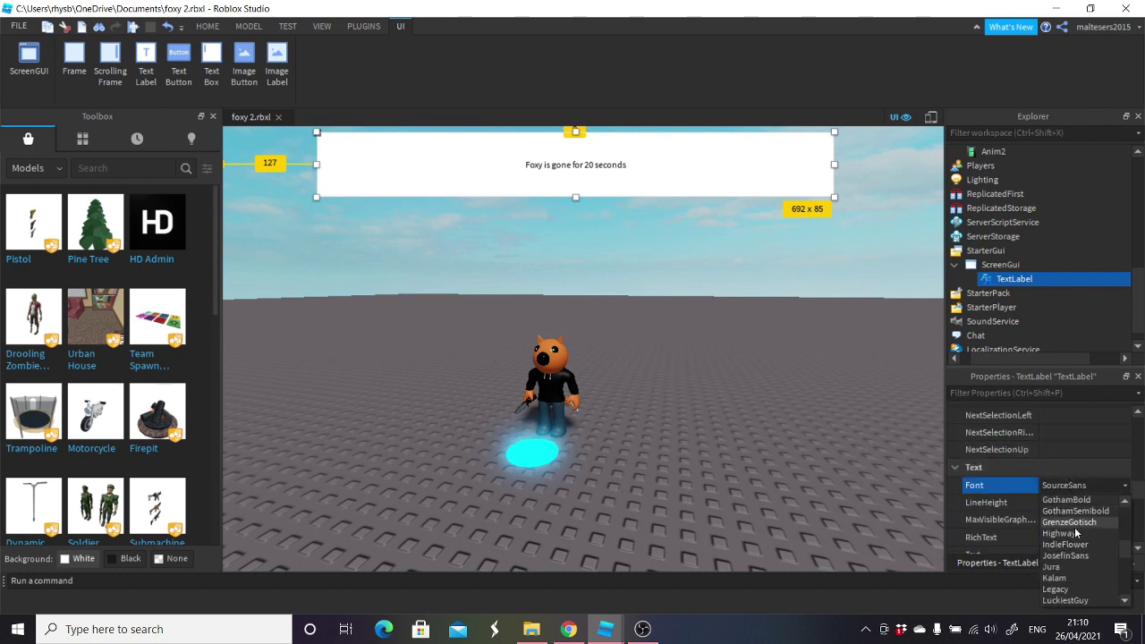
pyautogui.scroll(3, 1076, 537)
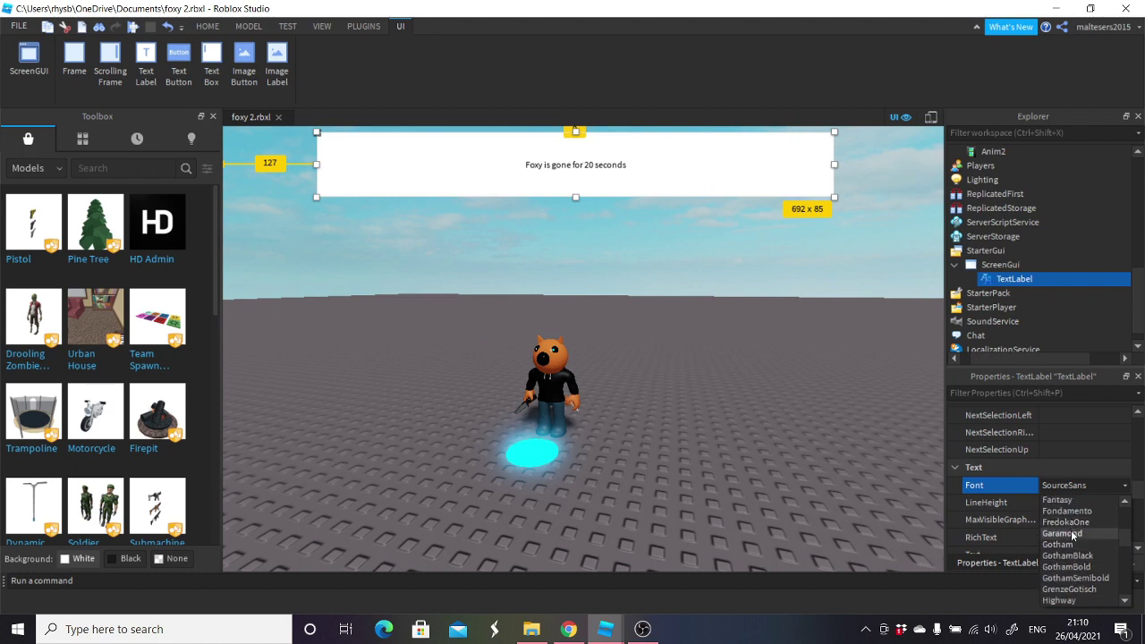
pyautogui.click(1062, 534)
# - Enable TextScaled for the TextLabel and narrow the label slightly to about 685 x 85
pyautogui.scroll(-3, 1068, 515)
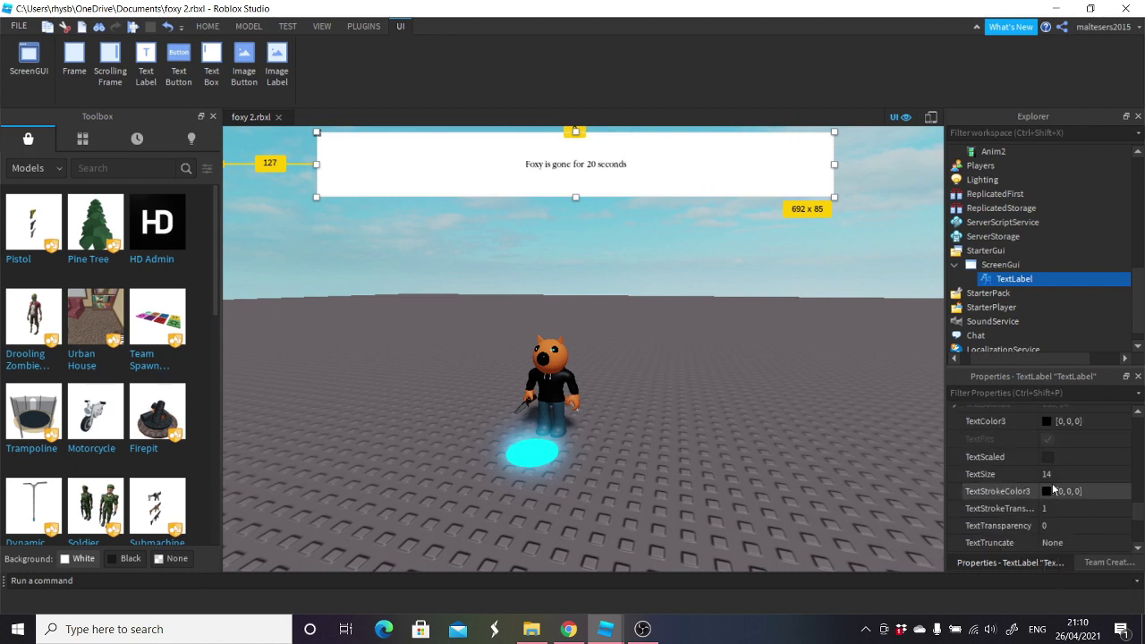
pyautogui.click(1047, 457)
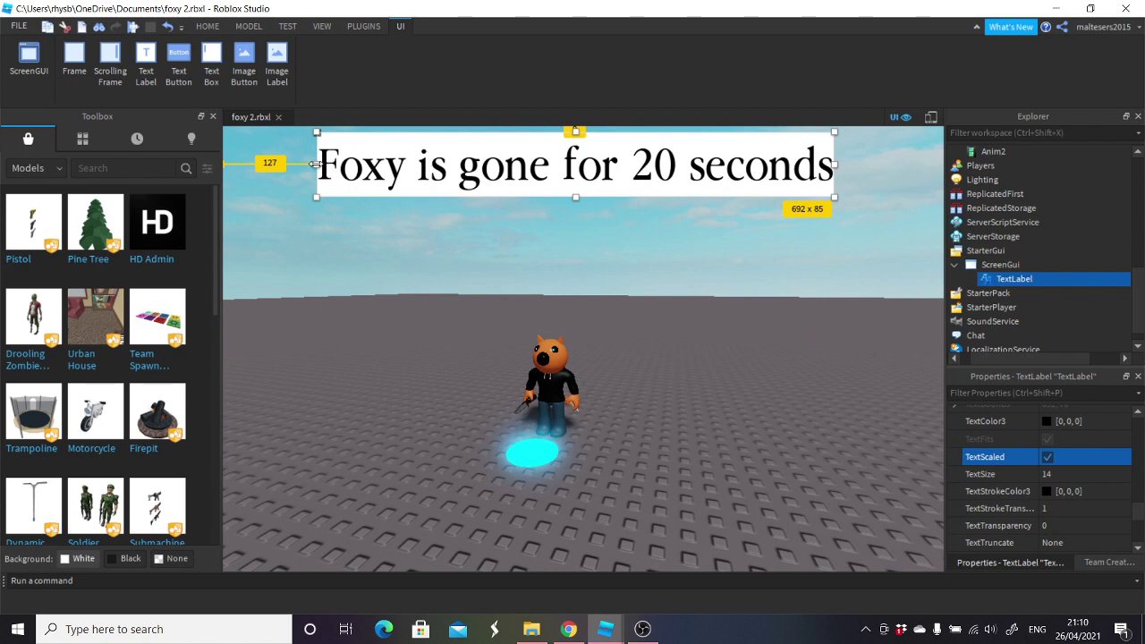
pyautogui.moveTo(315, 163); pyautogui.dragTo(321, 164)
pyautogui.click(739, 278)
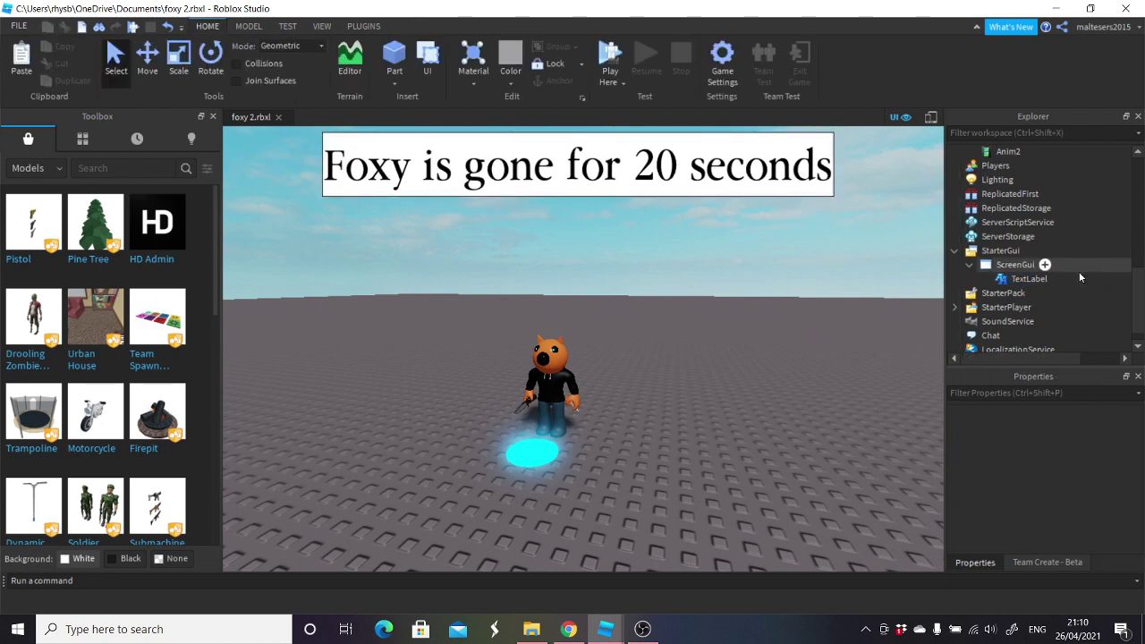
# - Set the TextLabel's background transparency to 1
pyautogui.click(1080, 278)
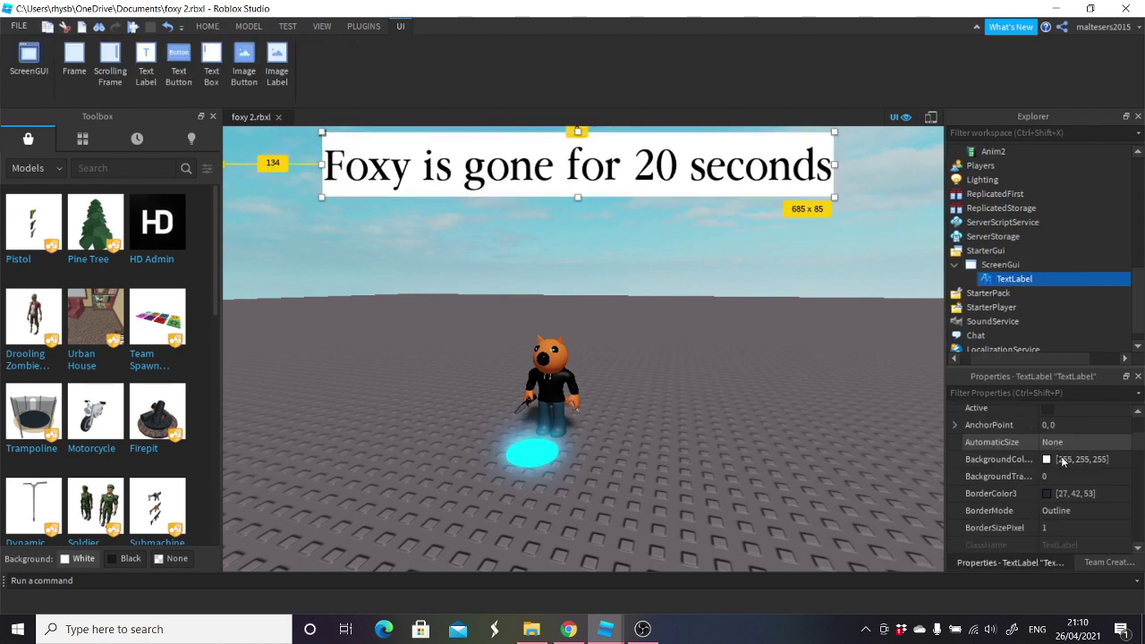
pyautogui.scroll(-2, 1065, 465)
pyautogui.click(1064, 420)
pyautogui.write('1')
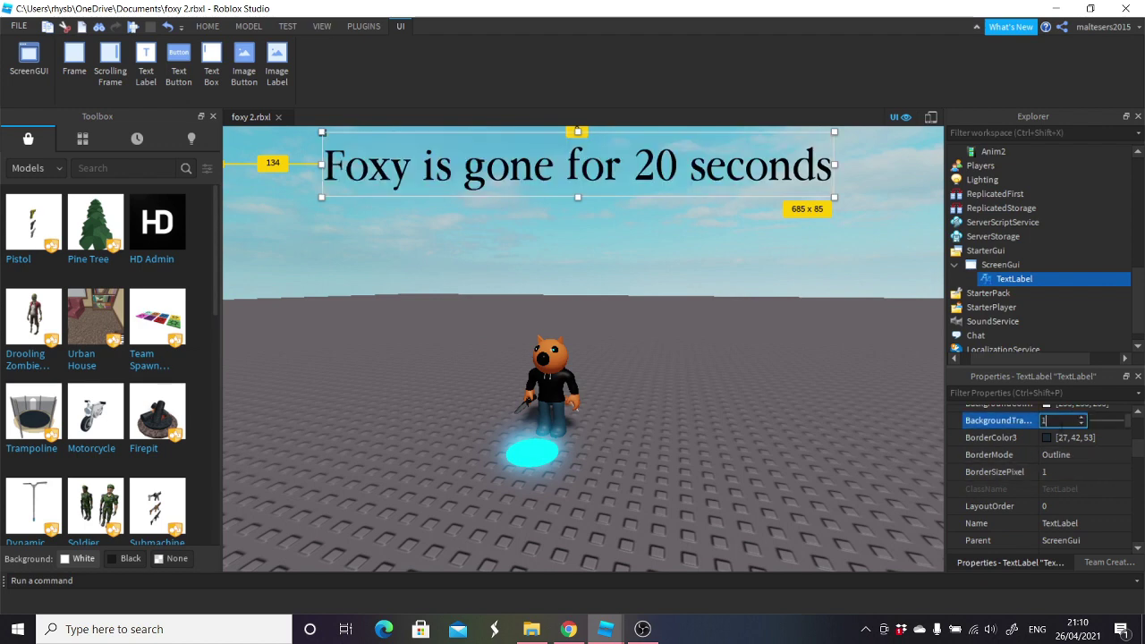
# - Change the TextLabel's text color to white (255, 255, 255)
pyautogui.scroll(-1, 1055, 453)
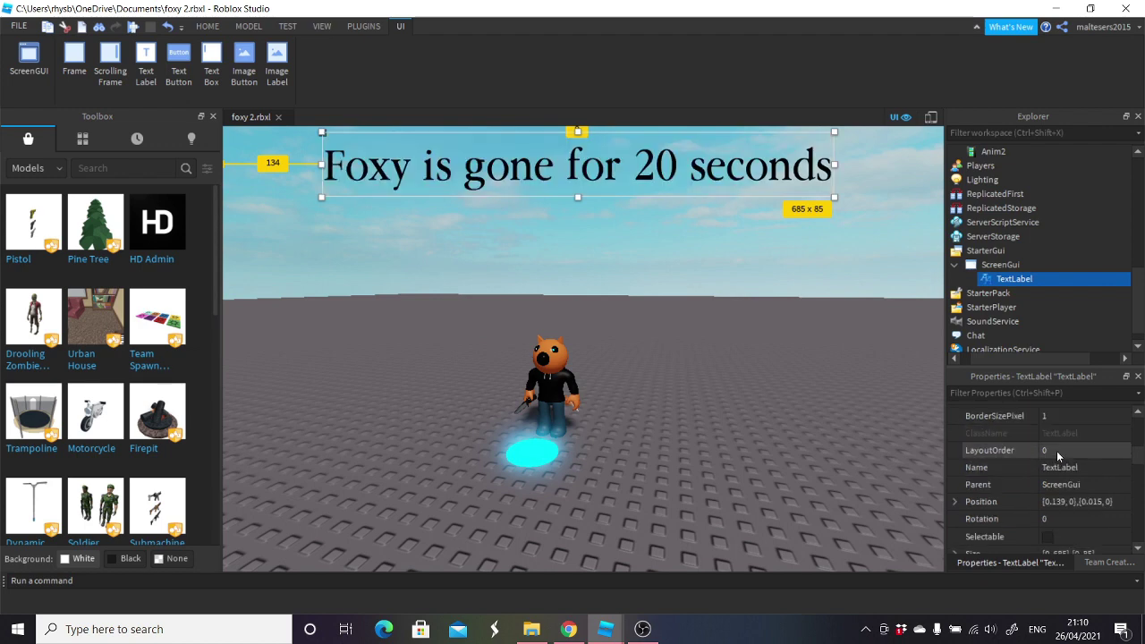
pyautogui.scroll(-10, 1064, 458)
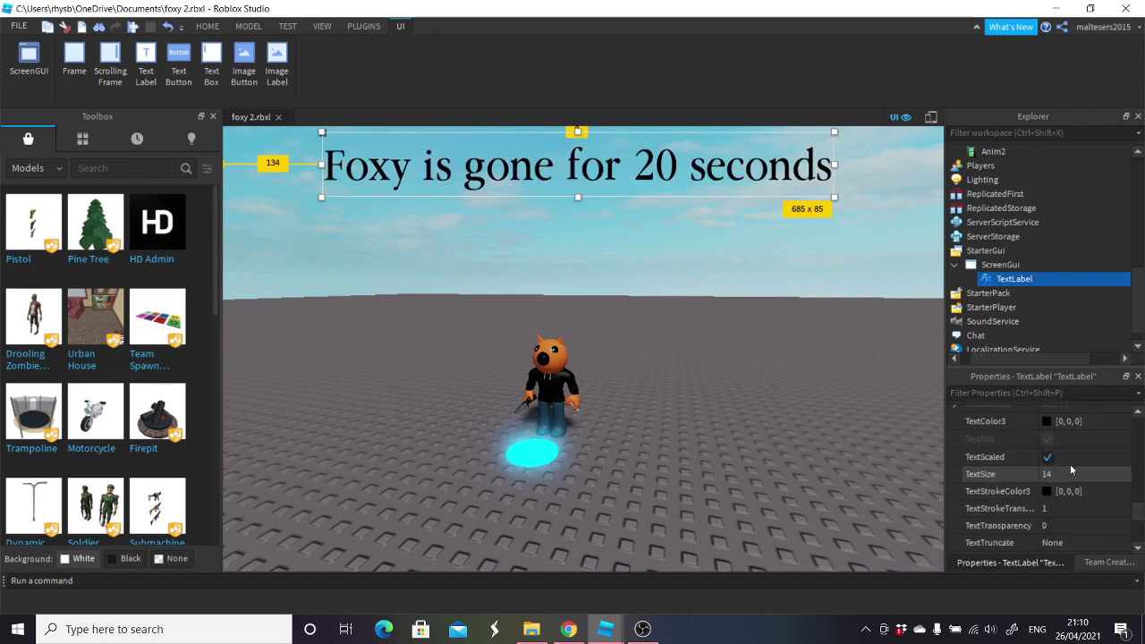
pyautogui.scroll(3, 1070, 455)
pyautogui.click(1046, 477)
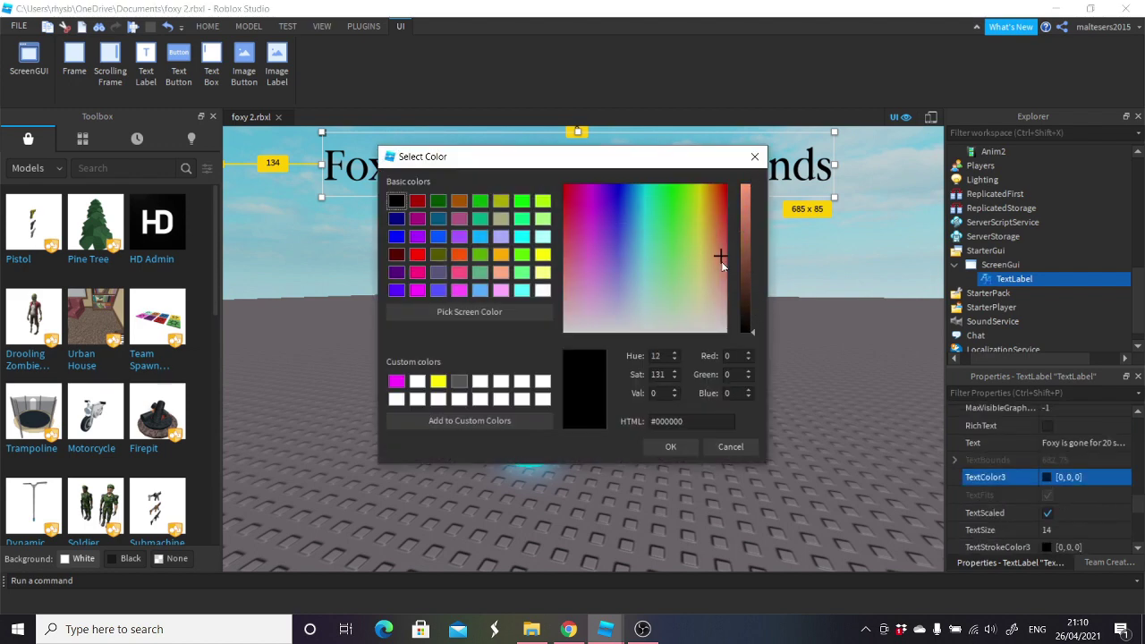
pyautogui.moveTo(722, 262); pyautogui.dragTo(749, 165)
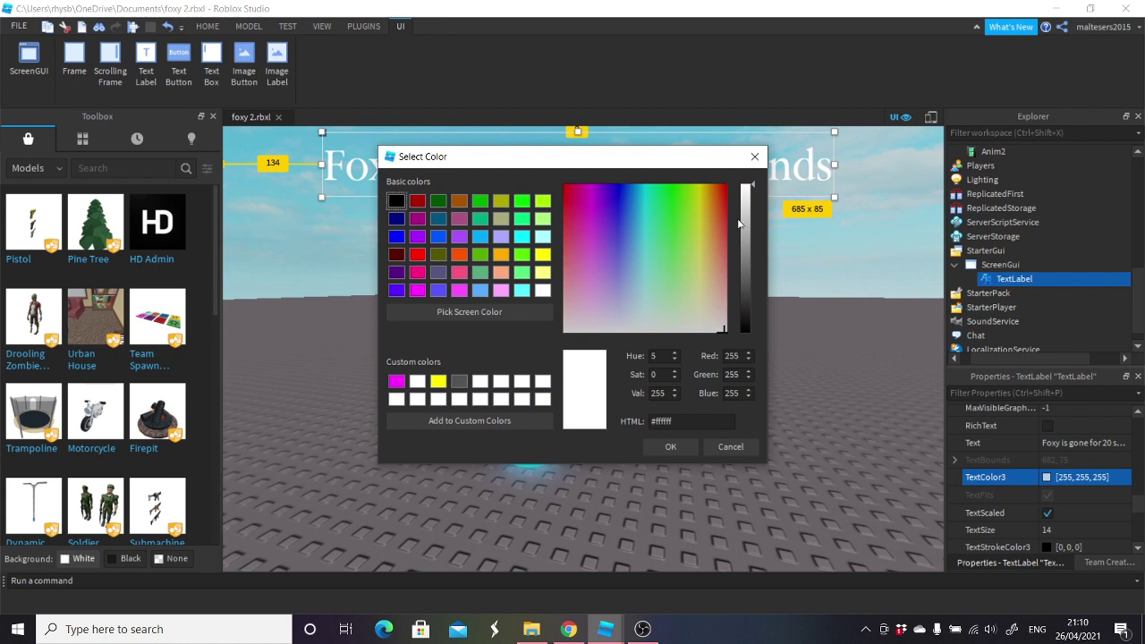
pyautogui.click(671, 446)
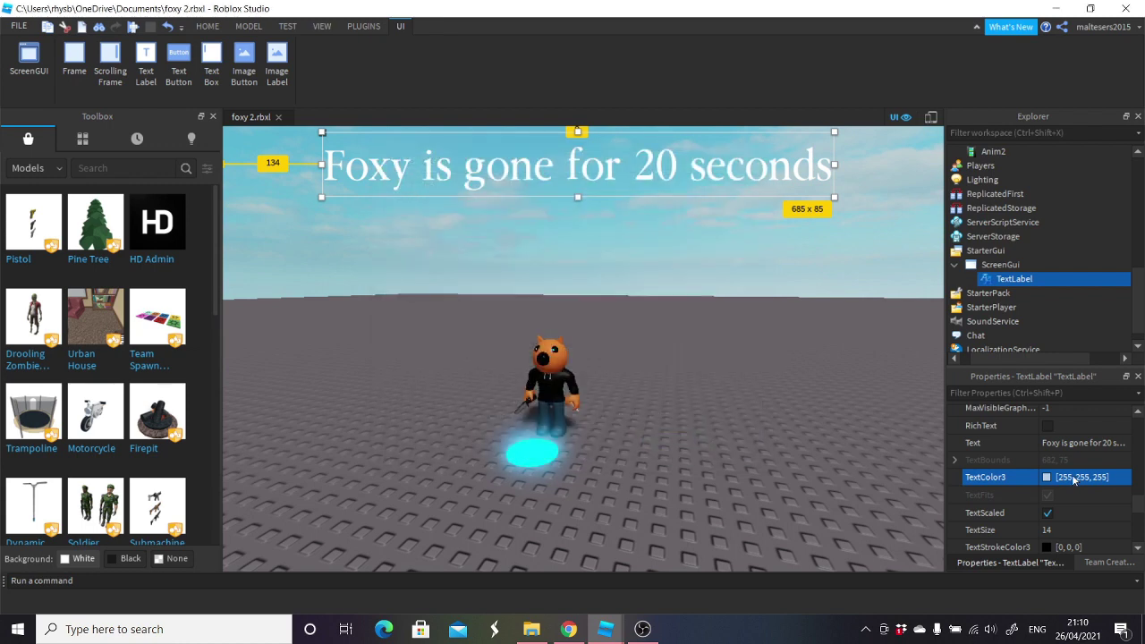
# - Set the TextLabel's text stroke transparency to 0 and deselect the label
pyautogui.scroll(-3, 1073, 480)
pyautogui.click(1053, 508)
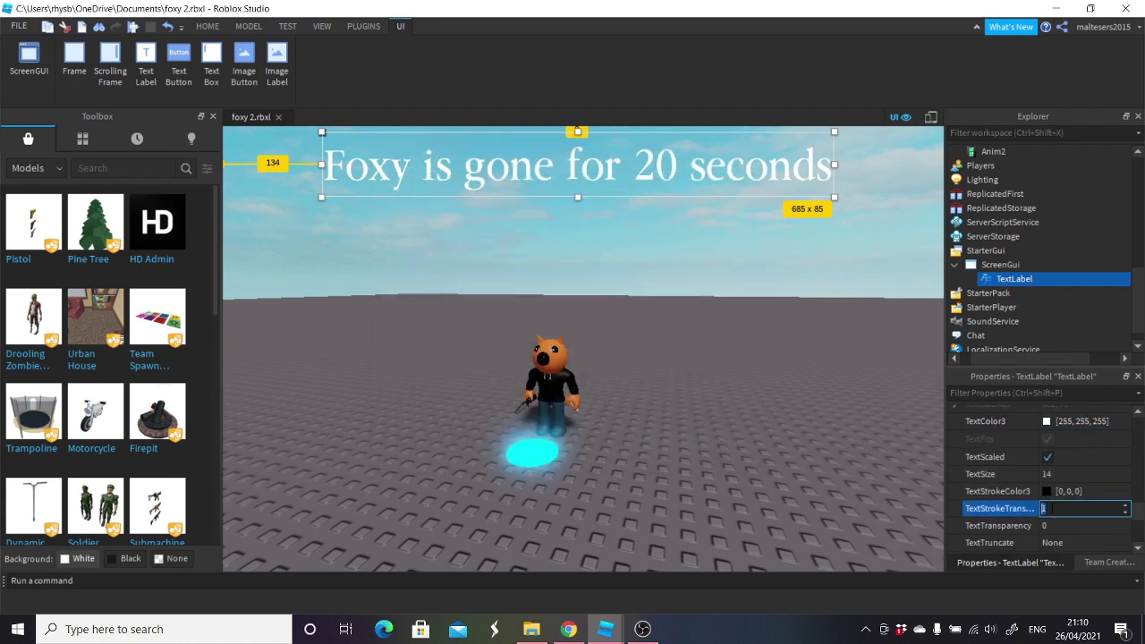
pyautogui.write('0')
pyautogui.press('Return')
pyautogui.click(661, 385)
pyautogui.scroll(-4, 662, 385)
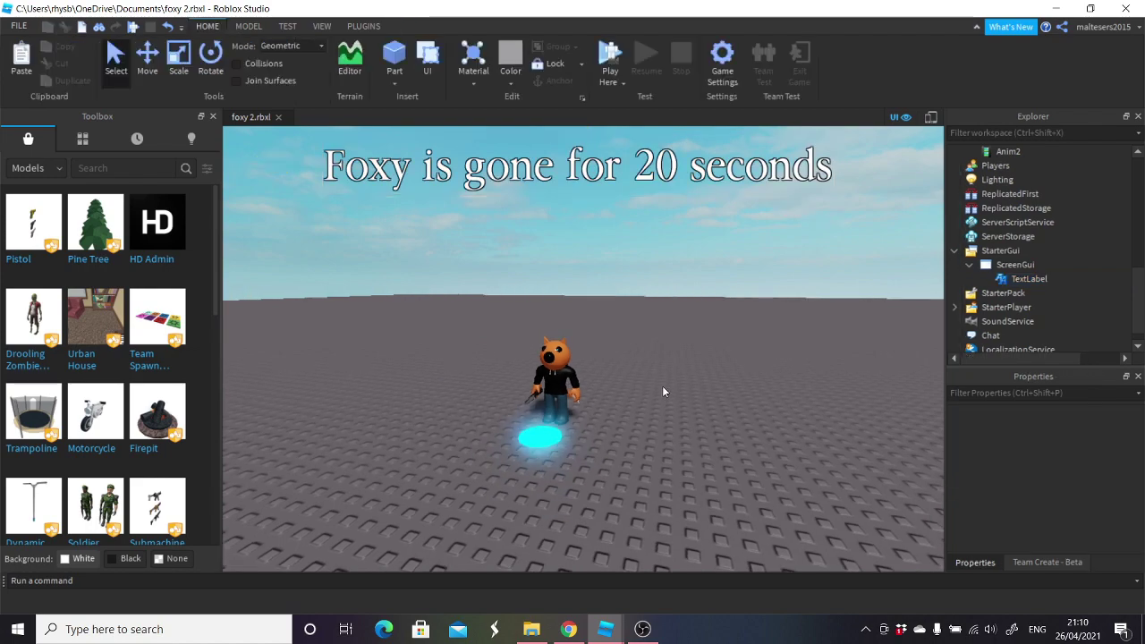
pyautogui.scroll(5, 662, 386)
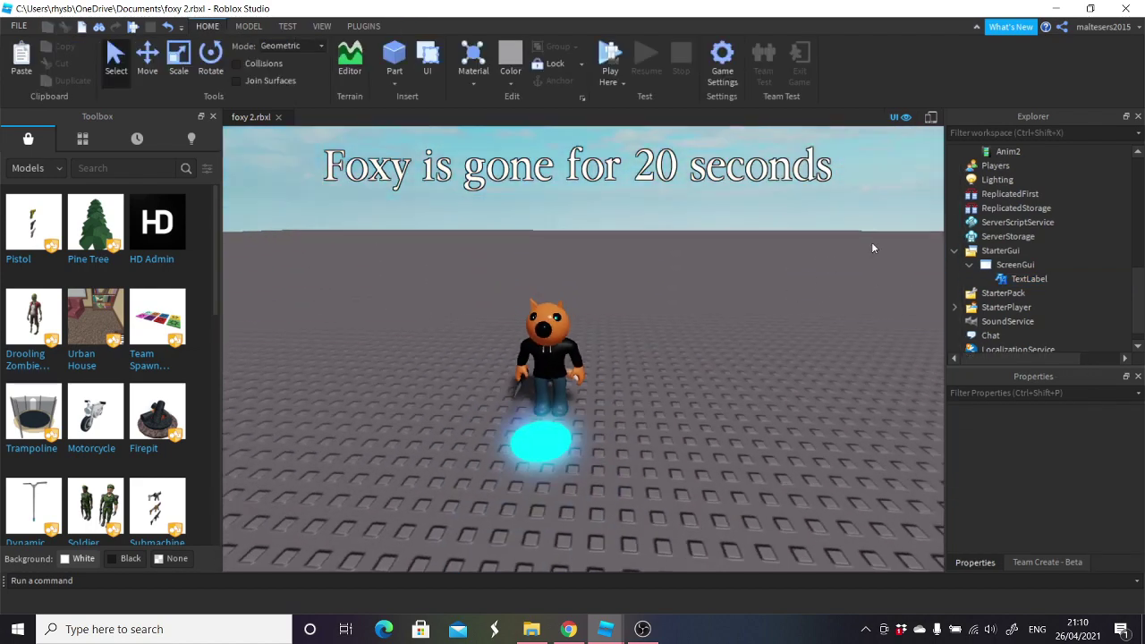
# - Rename the TextLabel to Gone and move it into StunGui
pyautogui.click(1013, 280)
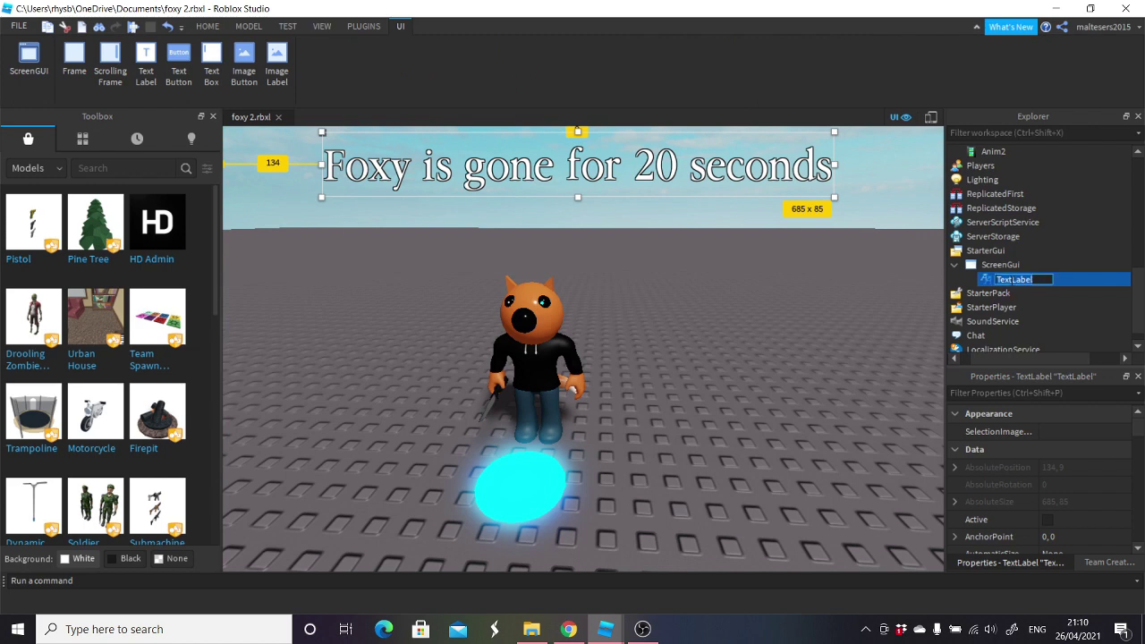
pyautogui.write('Gone')
pyautogui.press('Return')
pyautogui.moveTo(1026, 279); pyautogui.dragTo(1064, 253)
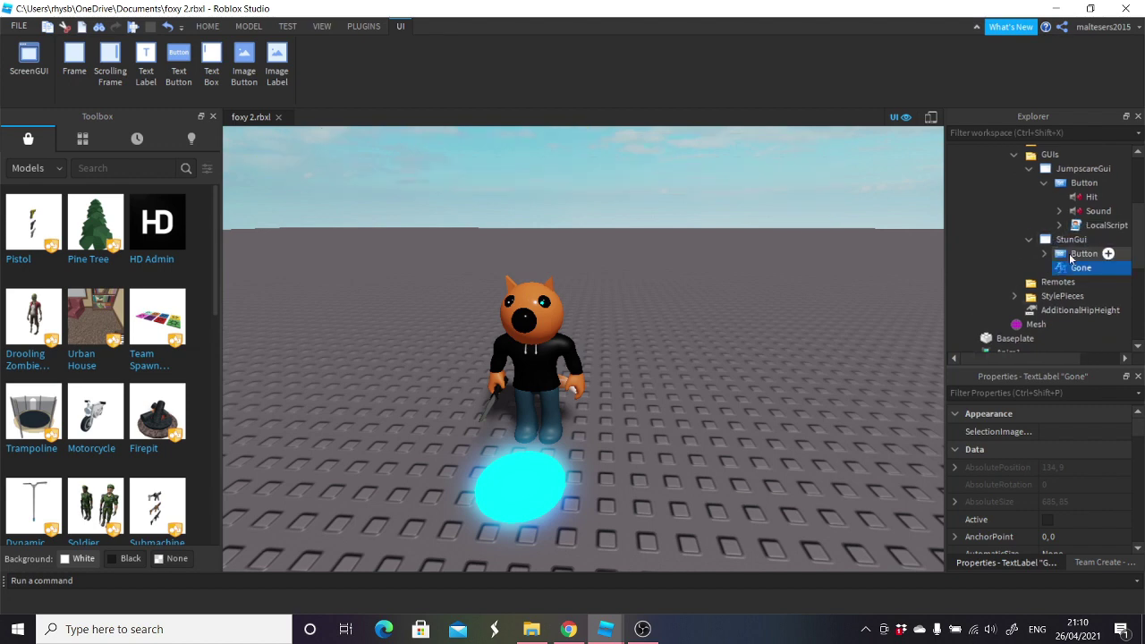
# - Delete the leftover ScreenGui from StarterGui
pyautogui.click(933, 314)
pyautogui.scroll(-1, 933, 314)
pyautogui.scroll(-4, 1028, 263)
pyautogui.scroll(-1, 1014, 287)
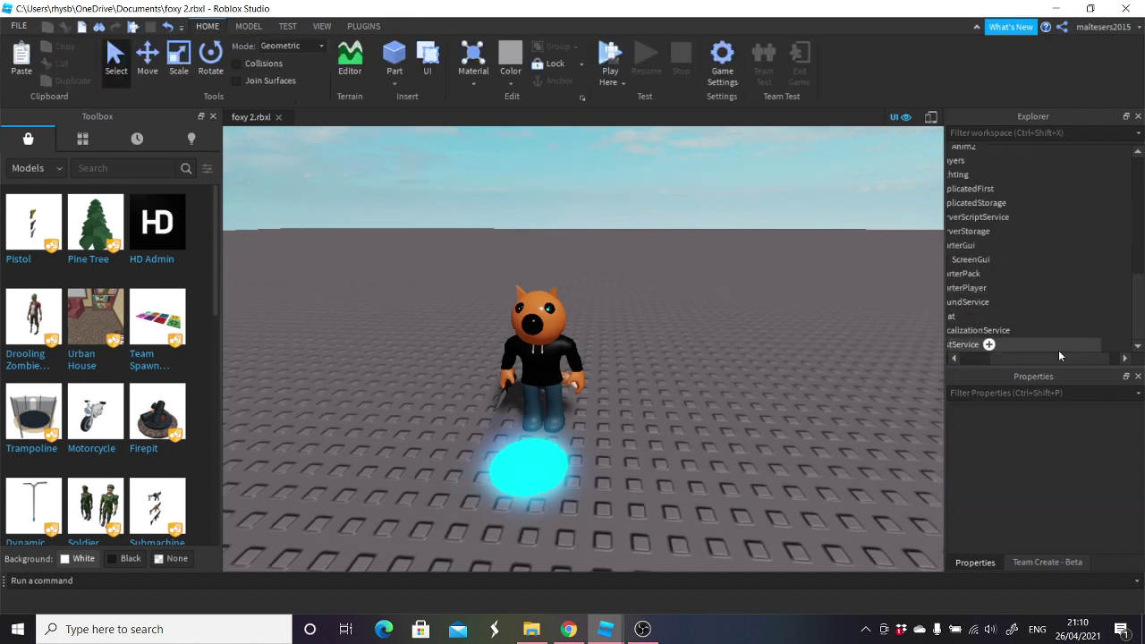
pyautogui.click(1055, 347)
pyautogui.click(1028, 259)
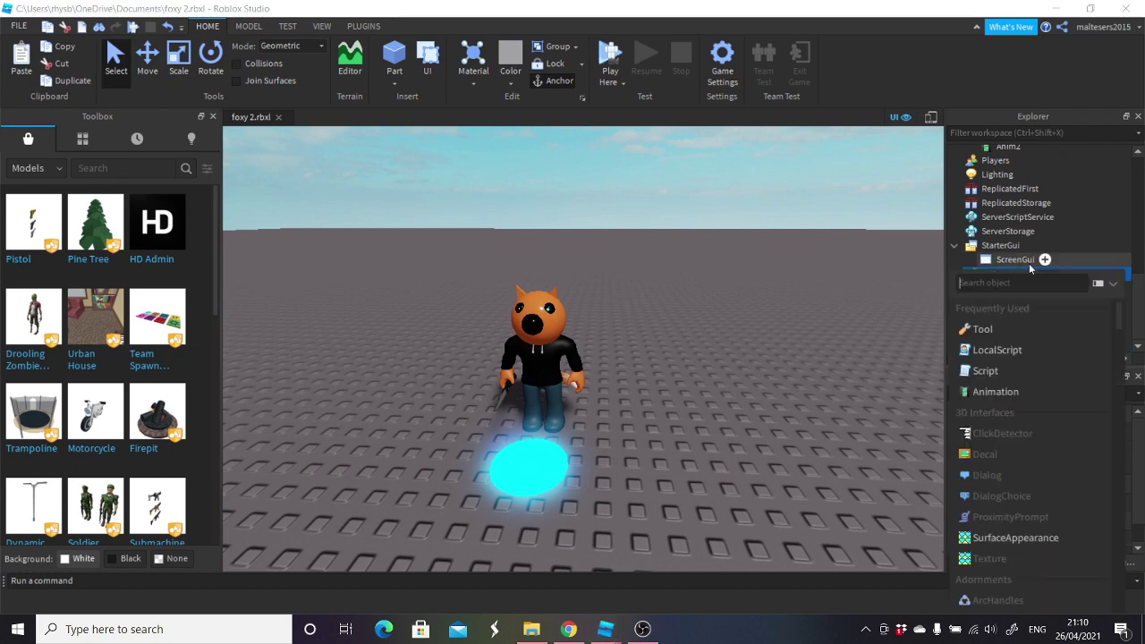
pyautogui.press('Delete')
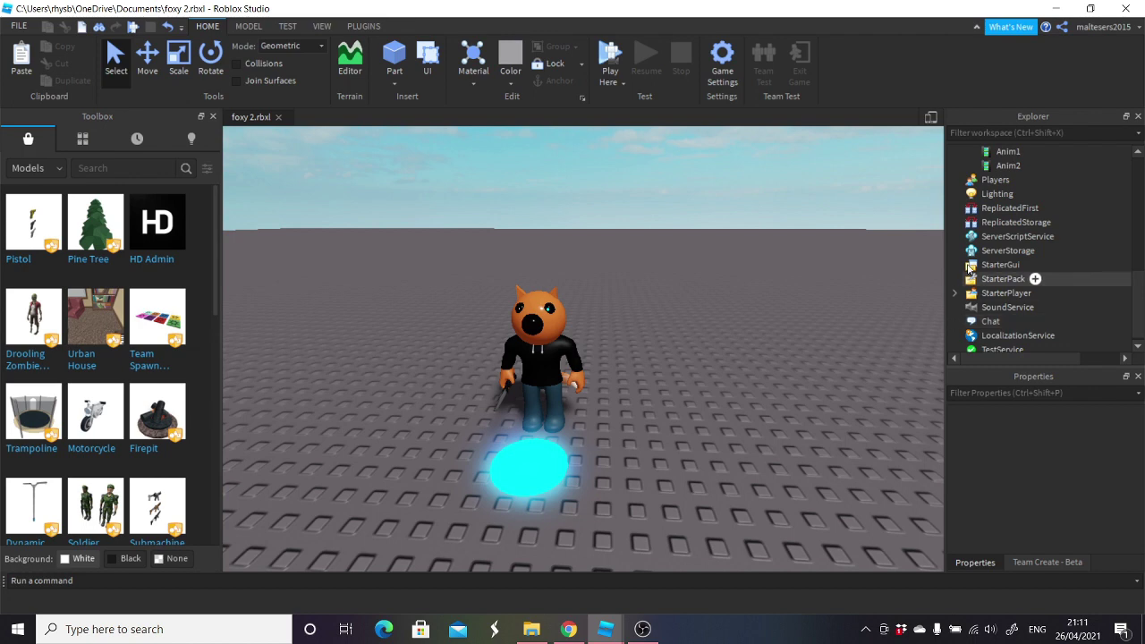
# - Move Anim2 from the Baseplate into StunGui's LocalScript and delete the older Anim2 there
pyautogui.scroll(4, 988, 278)
pyautogui.moveTo(996, 321); pyautogui.dragTo(1092, 230)
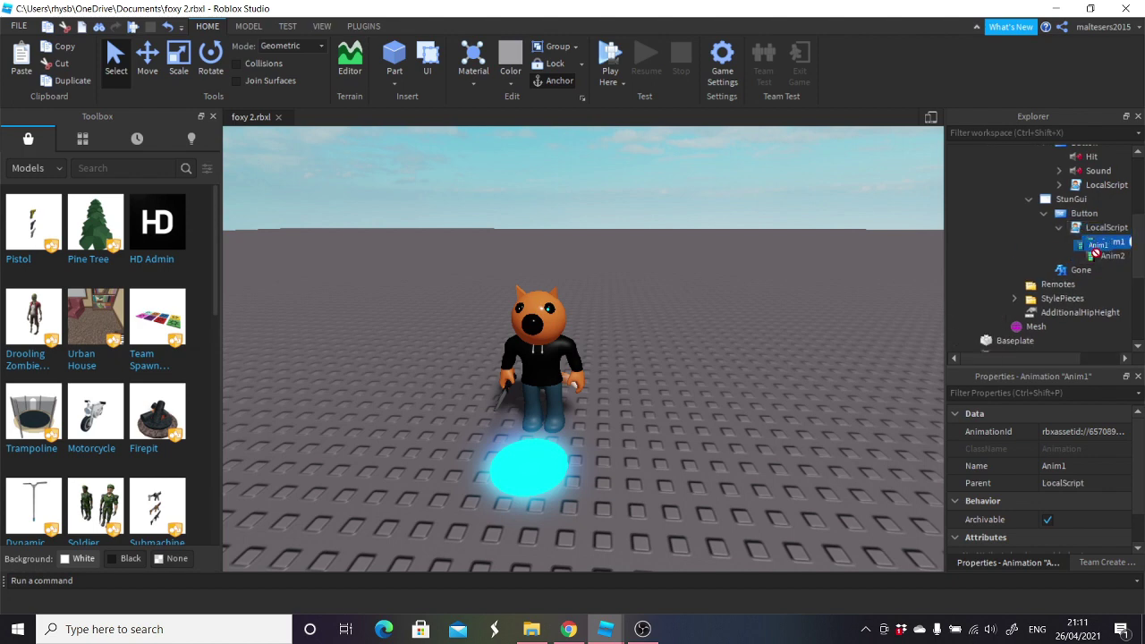
pyautogui.moveTo(1094, 248); pyautogui.dragTo(1105, 188)
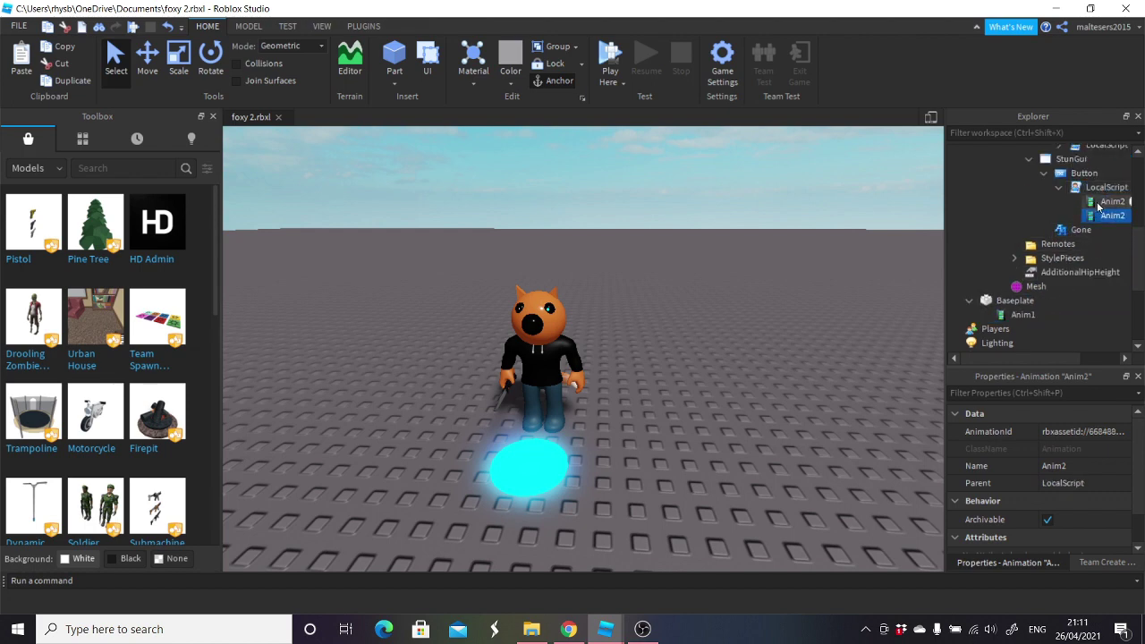
pyautogui.click(1098, 205)
pyautogui.press('Delete')
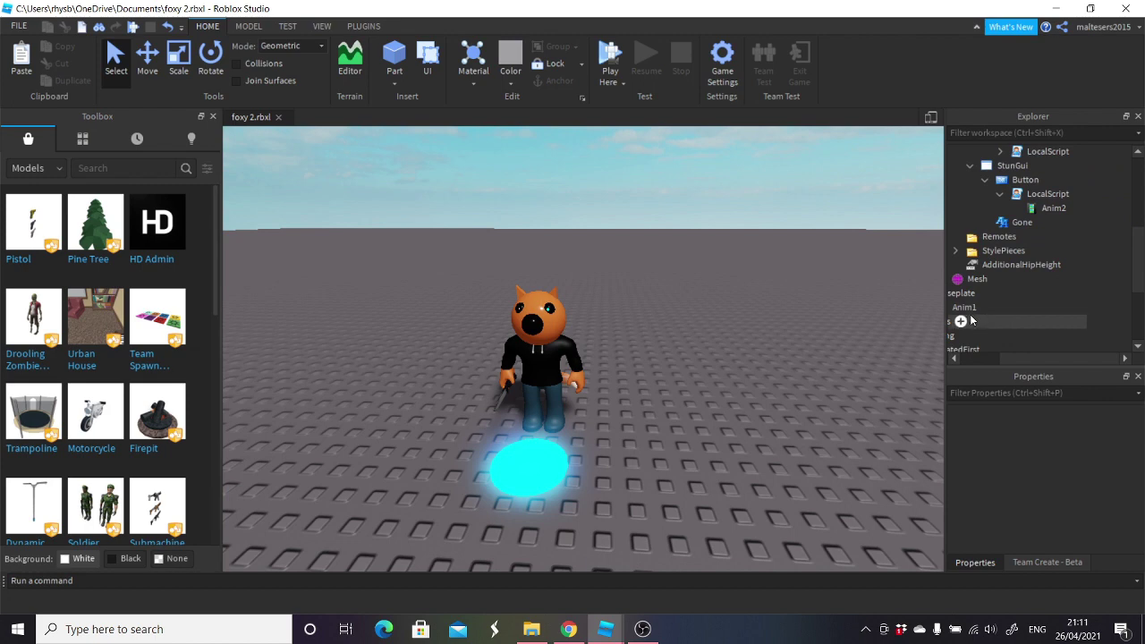
# - Move Anim1 from the Baseplate into JumpscareGui's LocalScript and delete the duplicate Anim1 there
pyautogui.moveTo(971, 317); pyautogui.dragTo(1082, 278)
pyautogui.click(1092, 287)
pyautogui.press('Delete')
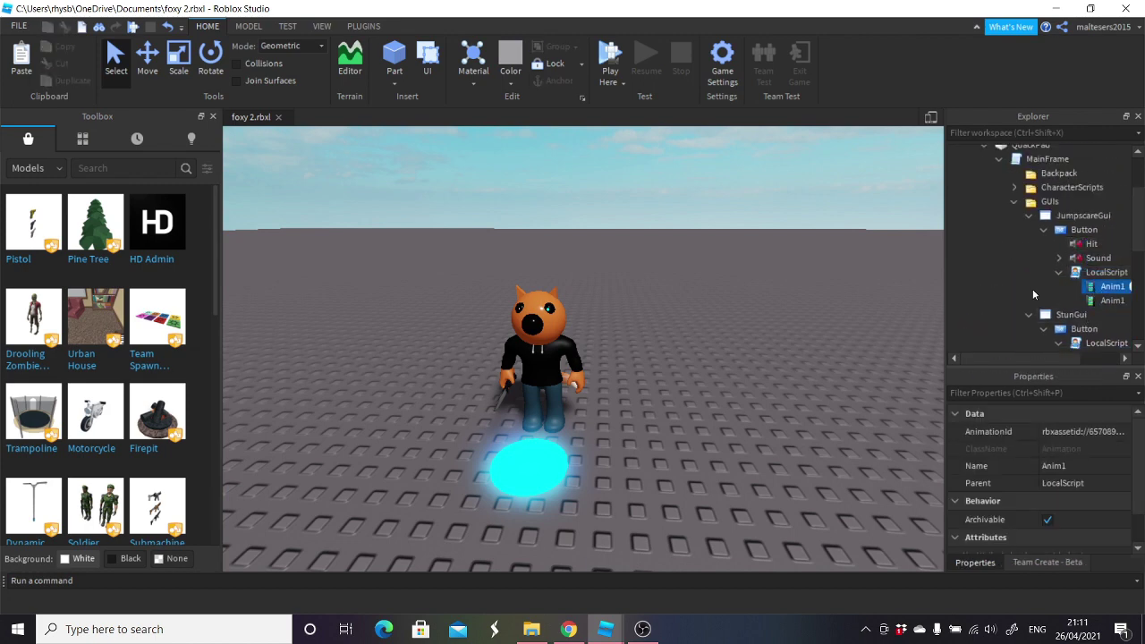
# - In Foxy's AnimateSauce script, change the name "EnemyHuman" on line 17 to "Humanoid" and close the script
pyautogui.scroll(3, 1033, 294)
pyautogui.click(999, 250)
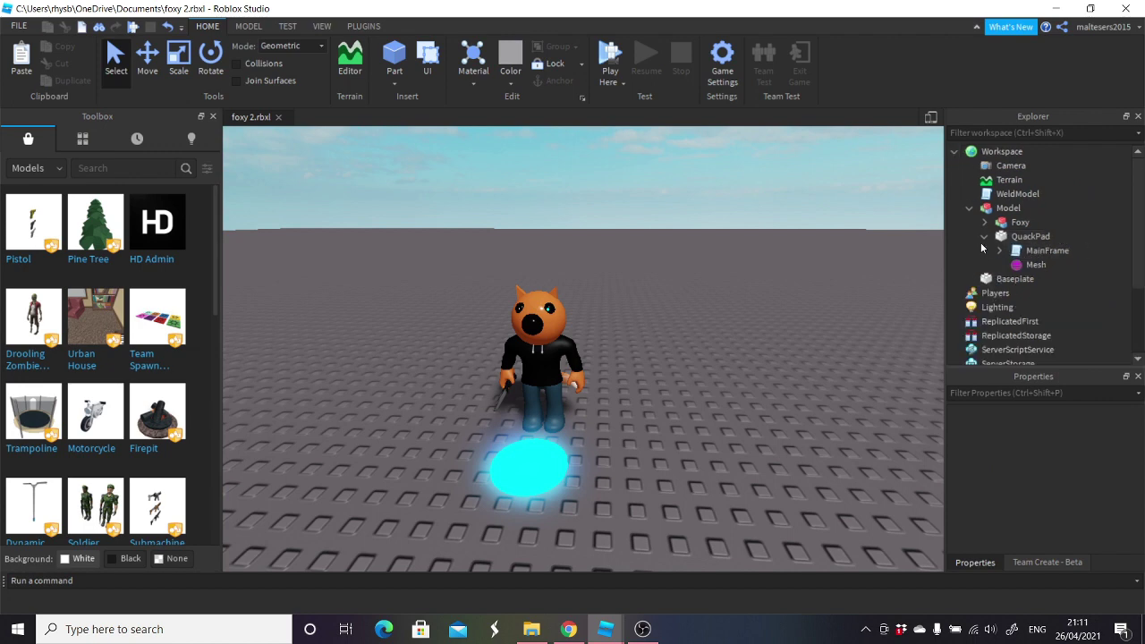
pyautogui.click(984, 222)
pyautogui.click(1047, 279)
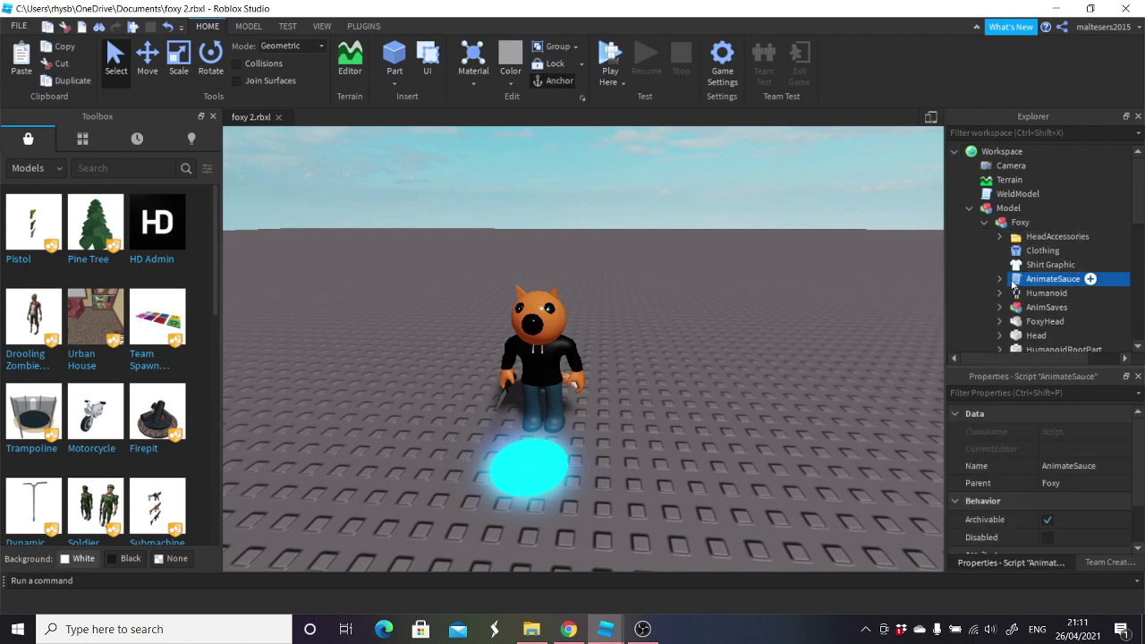
pyautogui.doubleClick(1015, 280)
pyautogui.click(564, 326)
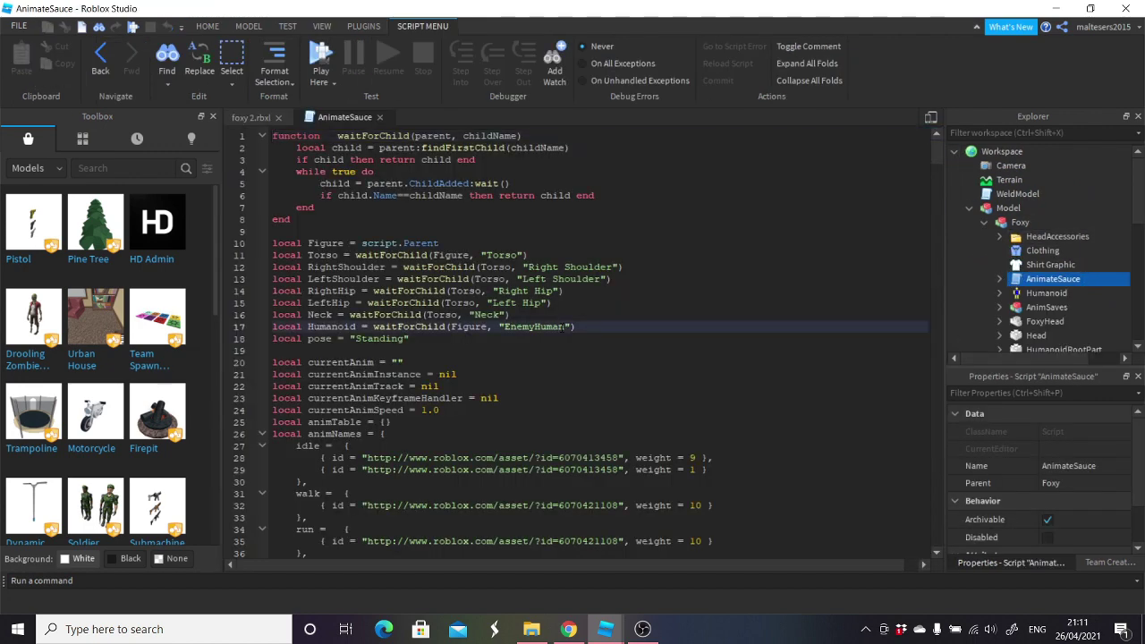
pyautogui.moveTo(565, 327); pyautogui.dragTo(528, 328)
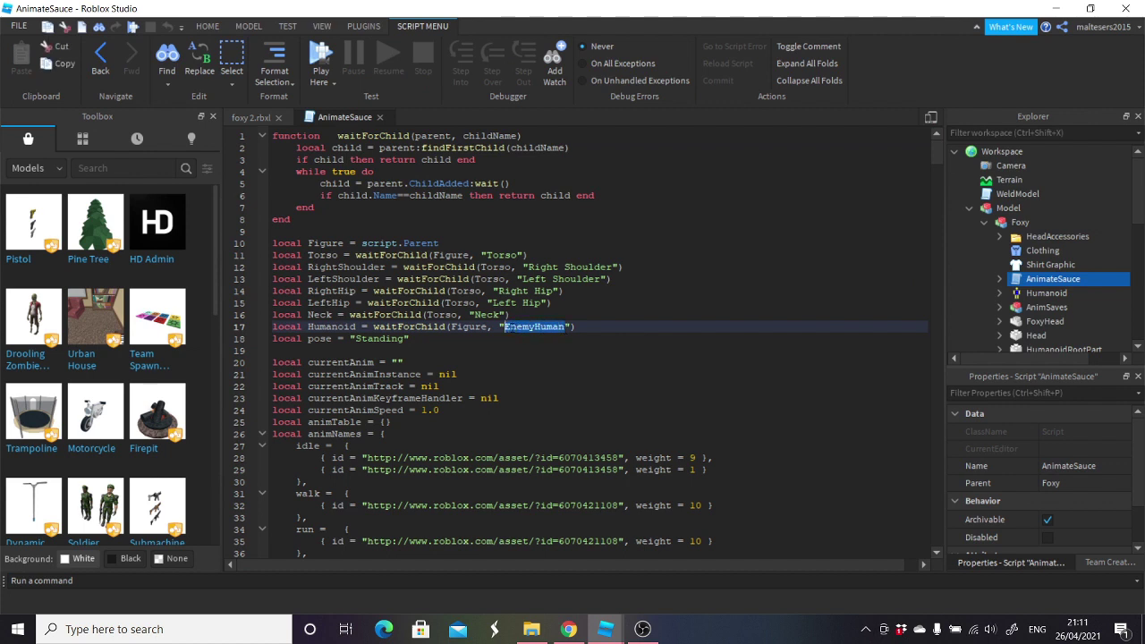
pyautogui.write('Hu')
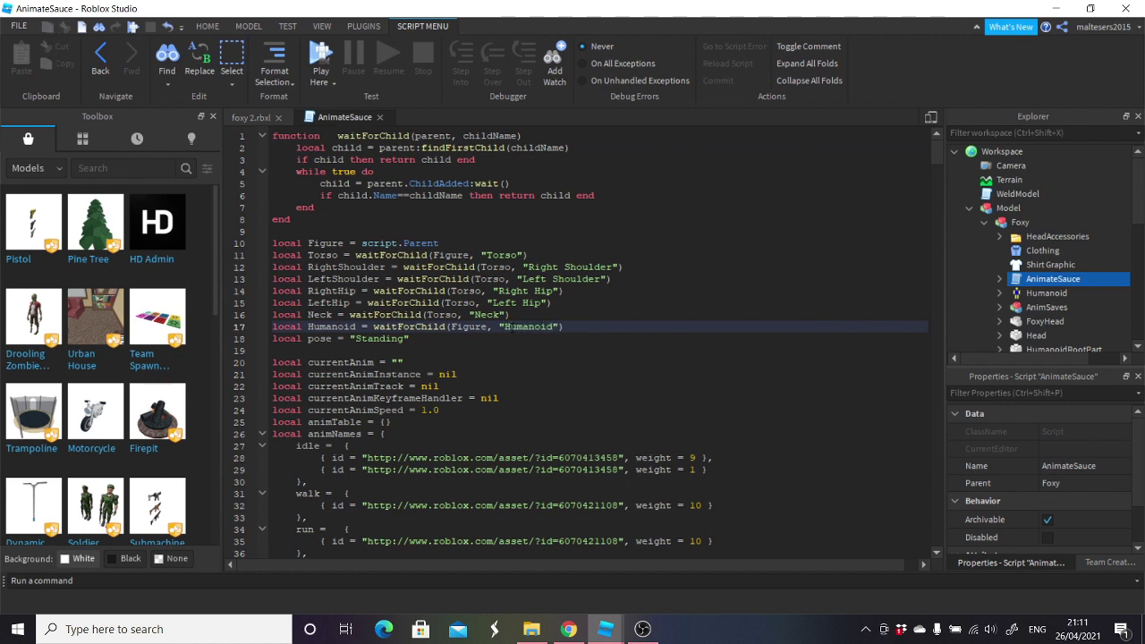
pyautogui.click(380, 117)
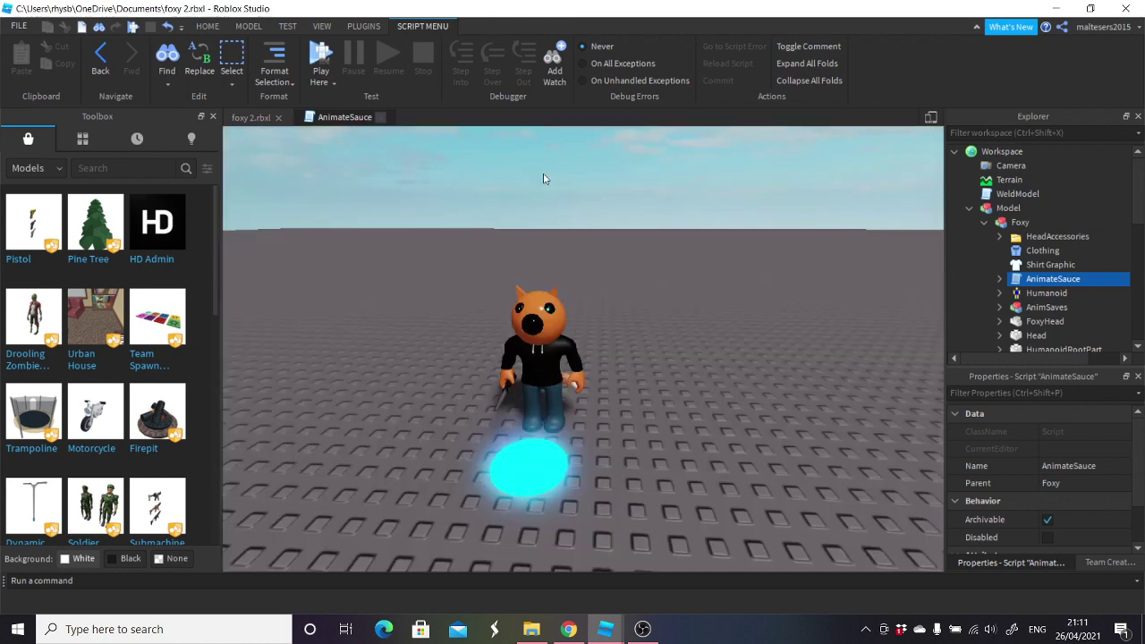
# - Enable Playing for the Ambience sound inside Foxy's Torso
pyautogui.scroll(-3, 1002, 257)
pyautogui.click(999, 300)
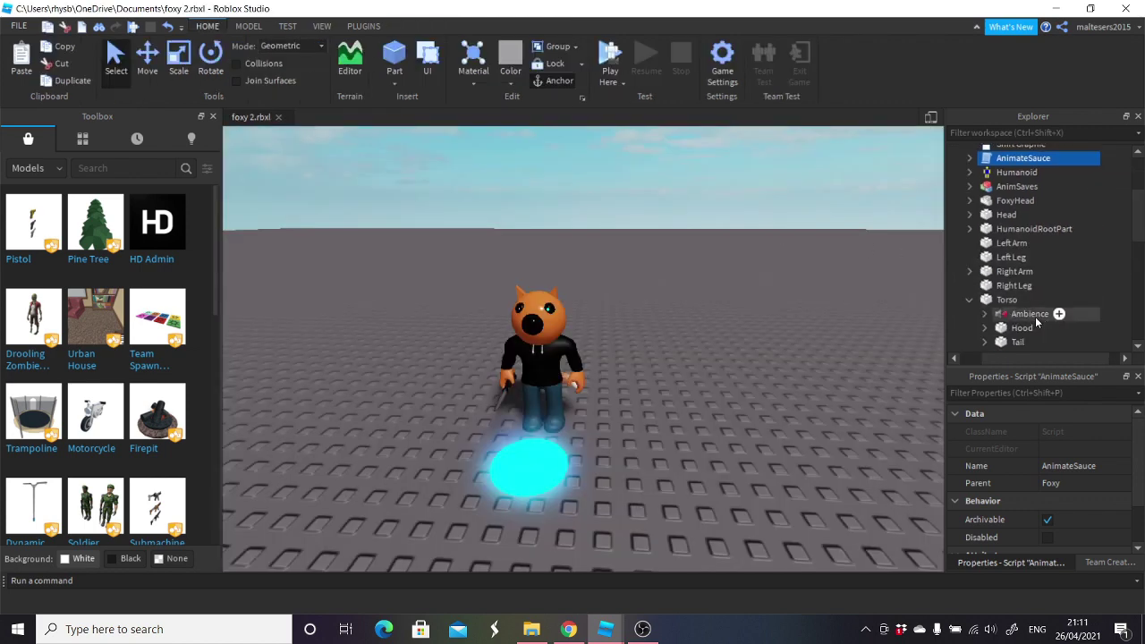
pyautogui.click(1053, 313)
pyautogui.click(984, 315)
pyautogui.click(971, 315)
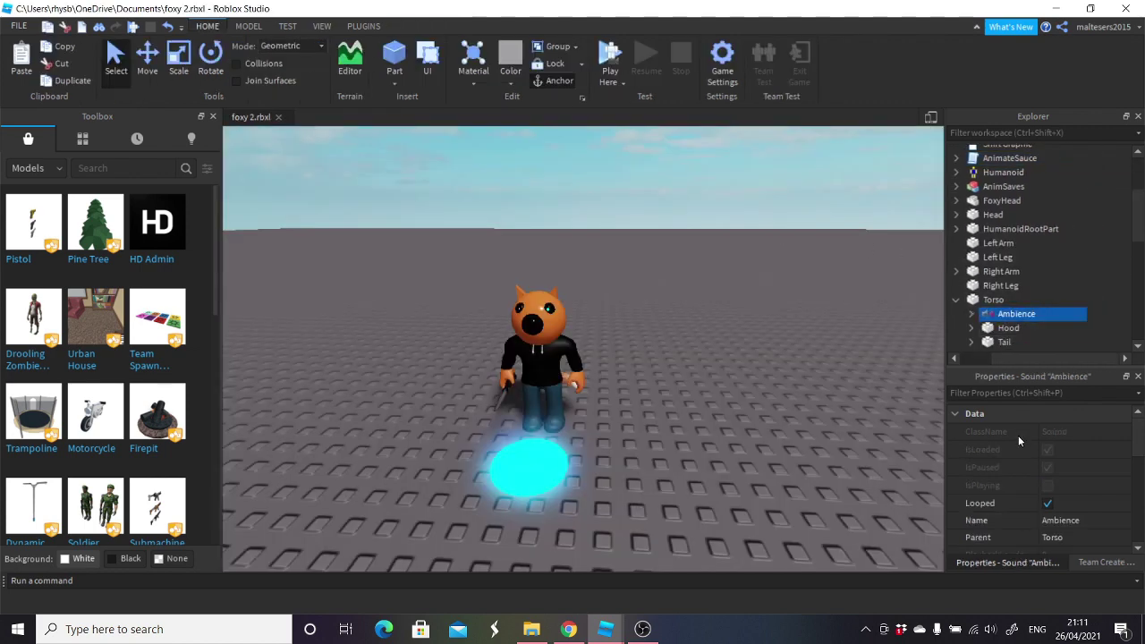
pyautogui.scroll(-3, 1037, 483)
pyautogui.click(1047, 477)
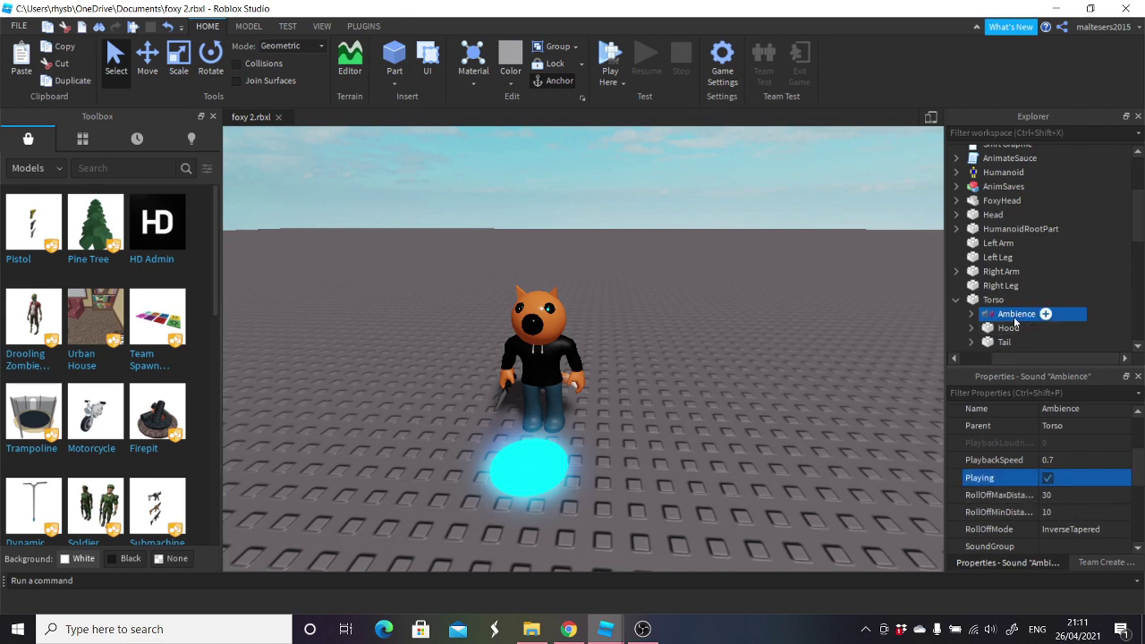
pyautogui.scroll(-1, 992, 326)
pyautogui.click(958, 260)
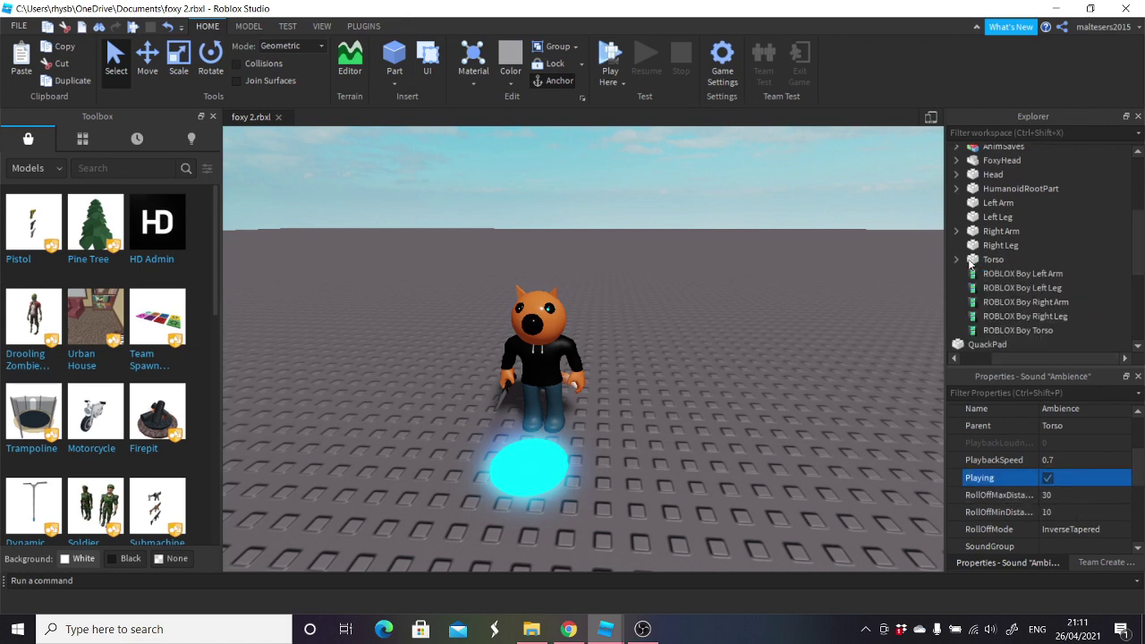
# - Examine the contents of the MainFrame script under QuackPad, leaving its GUIs folder collapsed
pyautogui.scroll(-2, 970, 262)
pyautogui.click(970, 264)
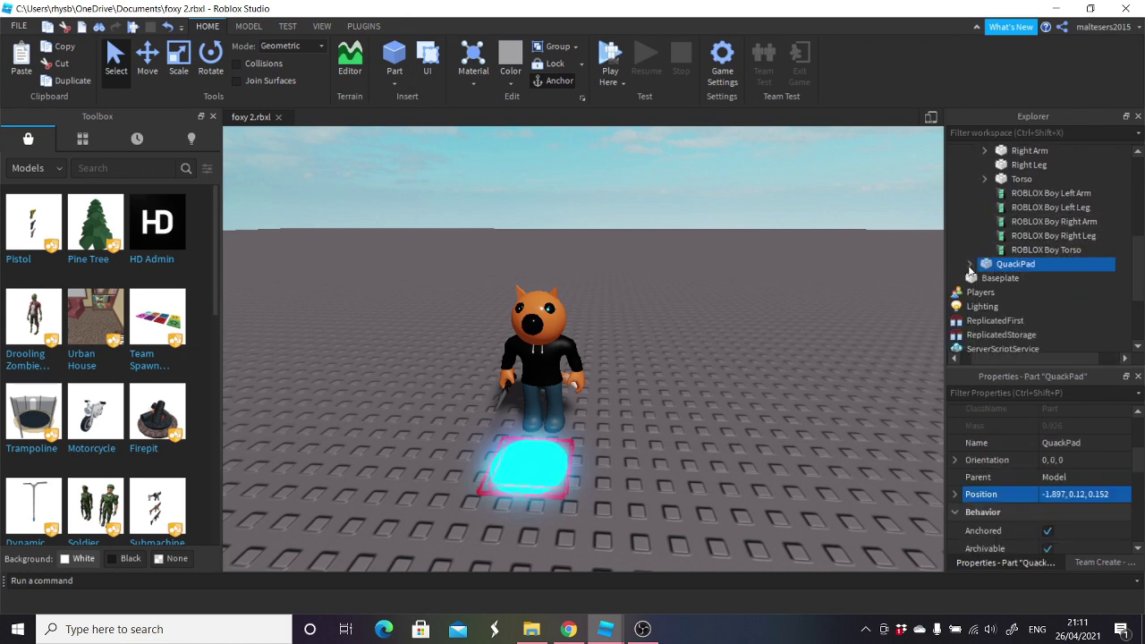
pyautogui.click(970, 265)
pyautogui.click(984, 278)
pyautogui.click(1000, 321)
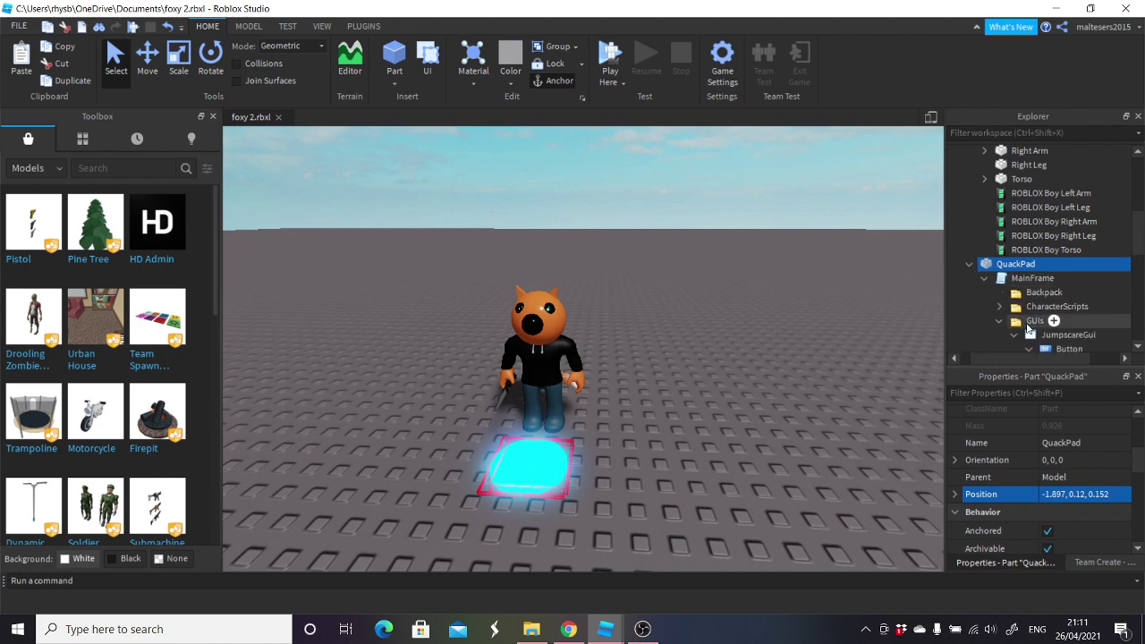
pyautogui.scroll(-2, 1027, 326)
pyautogui.doubleClick(1000, 240)
pyautogui.click(908, 265)
pyautogui.scroll(-1, 909, 266)
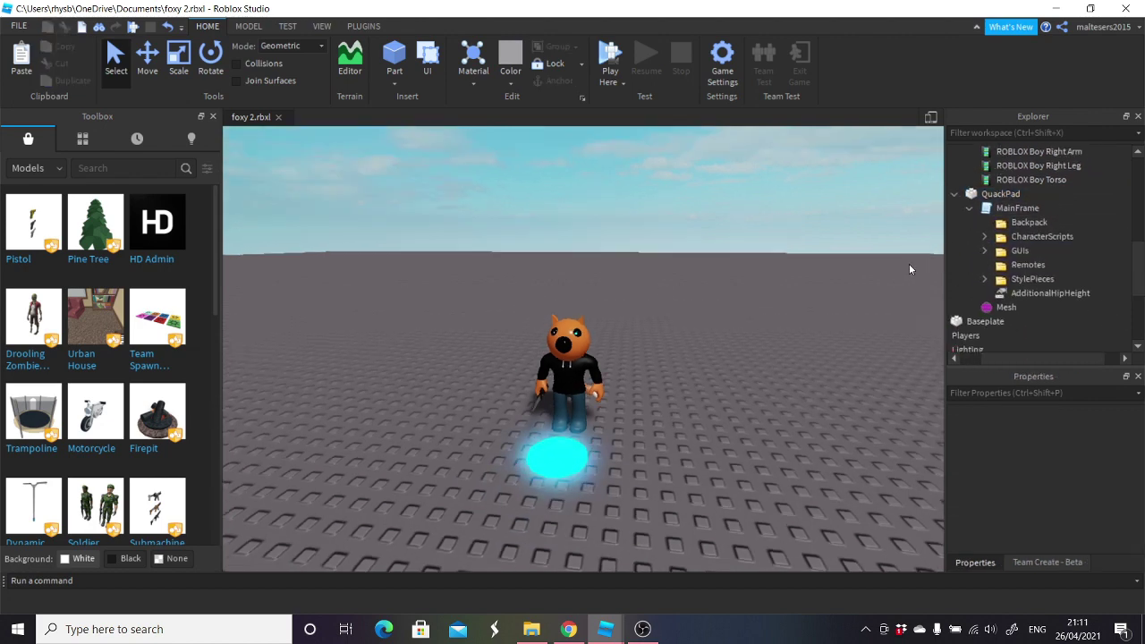
pyautogui.scroll(-2, 909, 270)
pyautogui.press('d')
# - Start a playtest of the place and lower the system volume
pyautogui.click(609, 56)
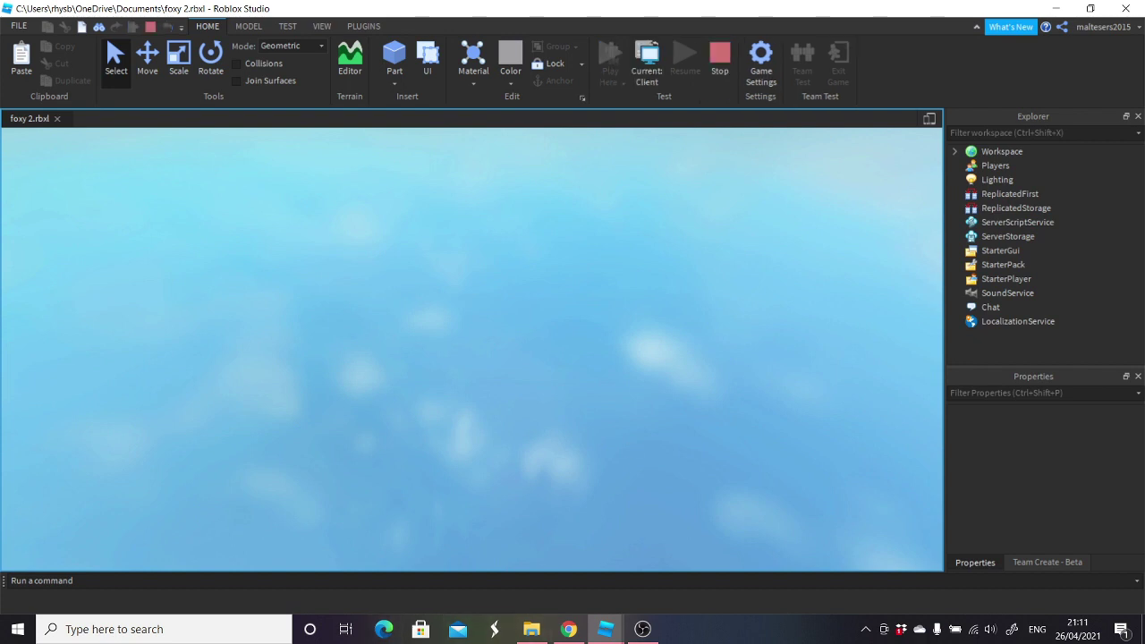
pyautogui.press('XF86AudioLowerVolume')
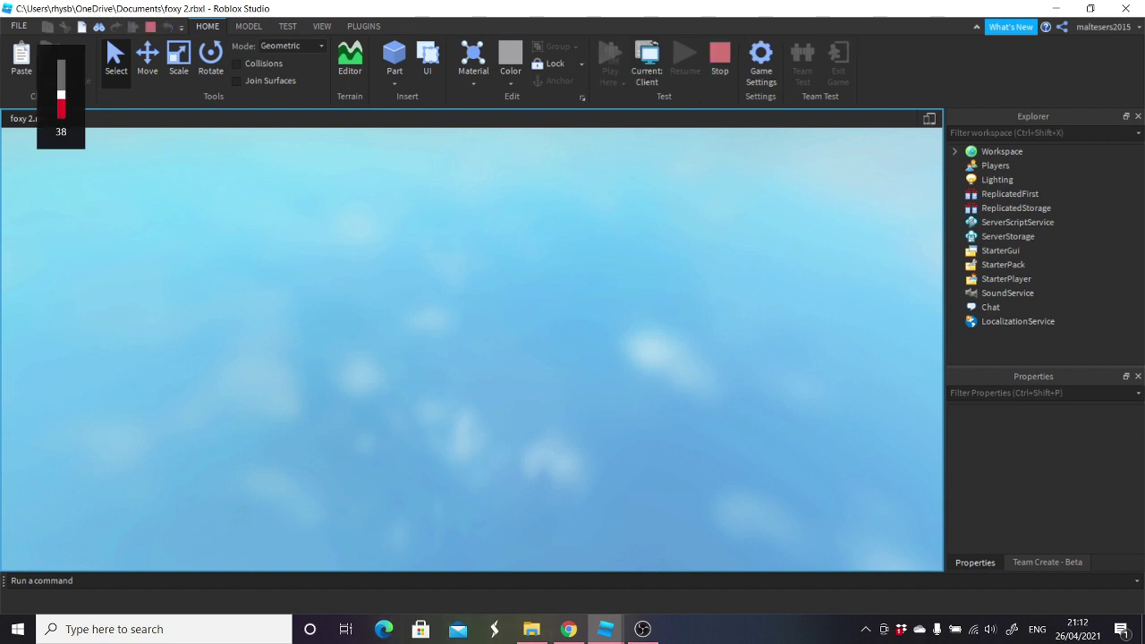
pyautogui.press('XF86AudioLowerVolume')
pyautogui.press('XF86AudioLowerVolume')
pyautogui.press('XF86AudioLowerVolume')
# - Switch to OBS to check the recording's audio levels and return to the Roblox Studio playtest
pyautogui.click(642, 629)
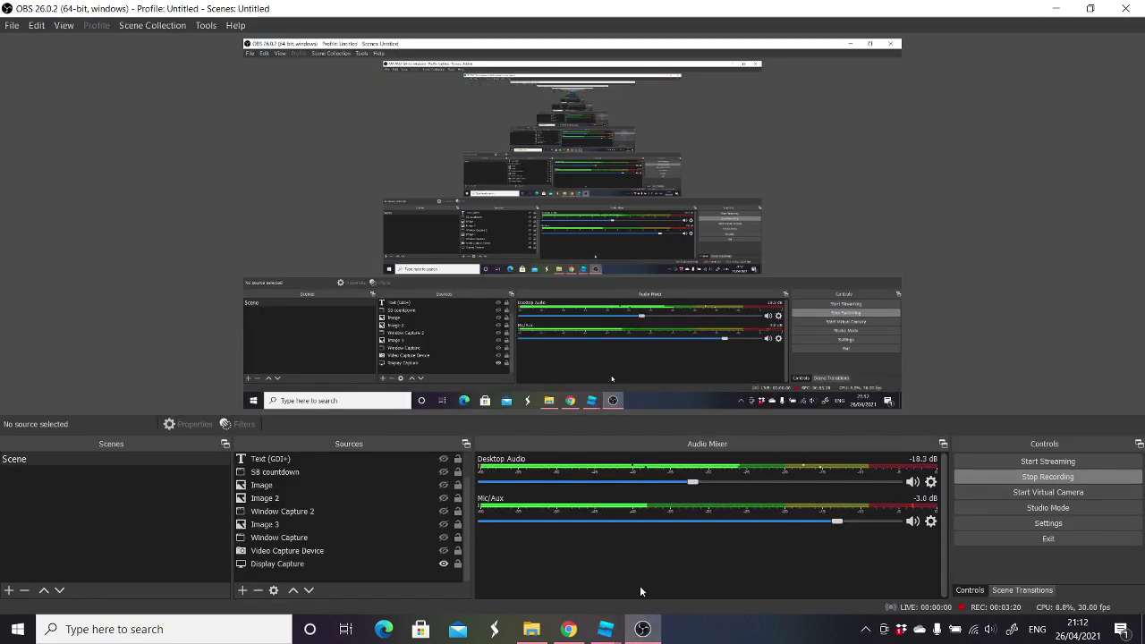
pyautogui.moveTo(606, 629)
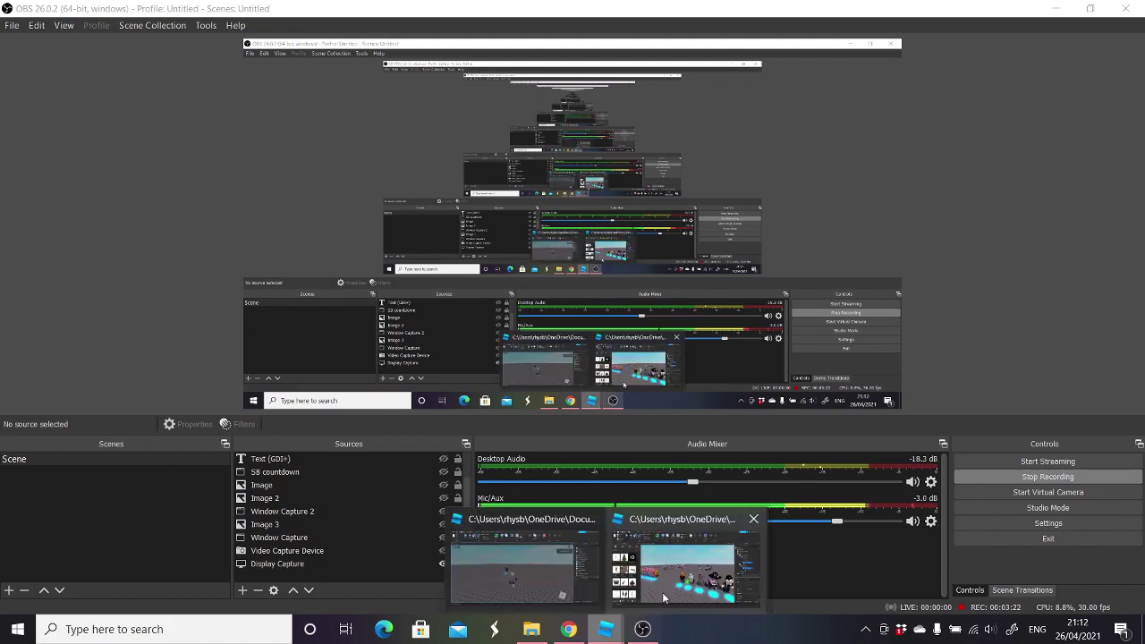
pyautogui.click(570, 586)
pyautogui.click(568, 629)
pyautogui.click(549, 565)
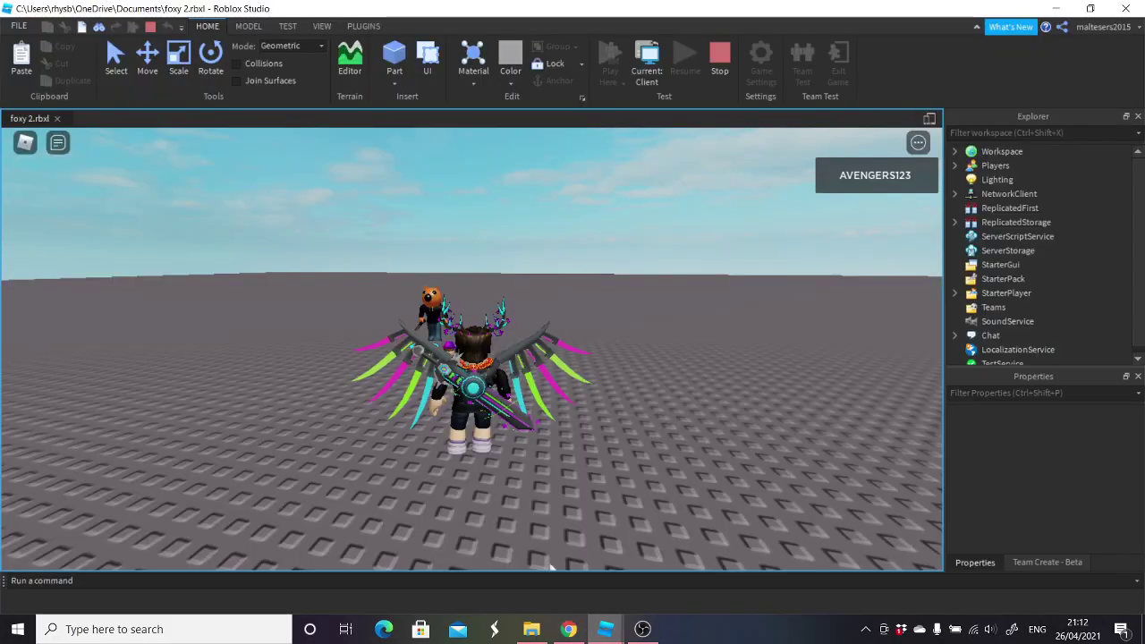
# - Walk the character onto the pad to test the Foxy morph and its GUIs, and end the playtest
pyautogui.press('w')
pyautogui.moveTo(577, 442); pyautogui.dragTo(577, 442, button='right')
pyautogui.press('d')
pyautogui.press('a')
pyautogui.press('s')
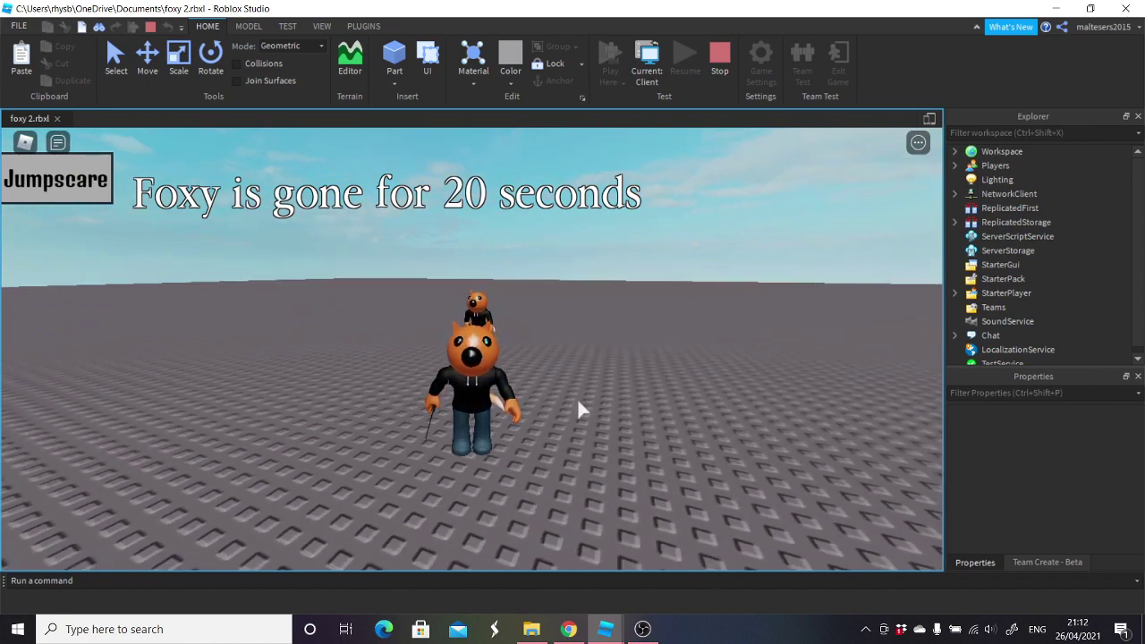
pyautogui.click(721, 52)
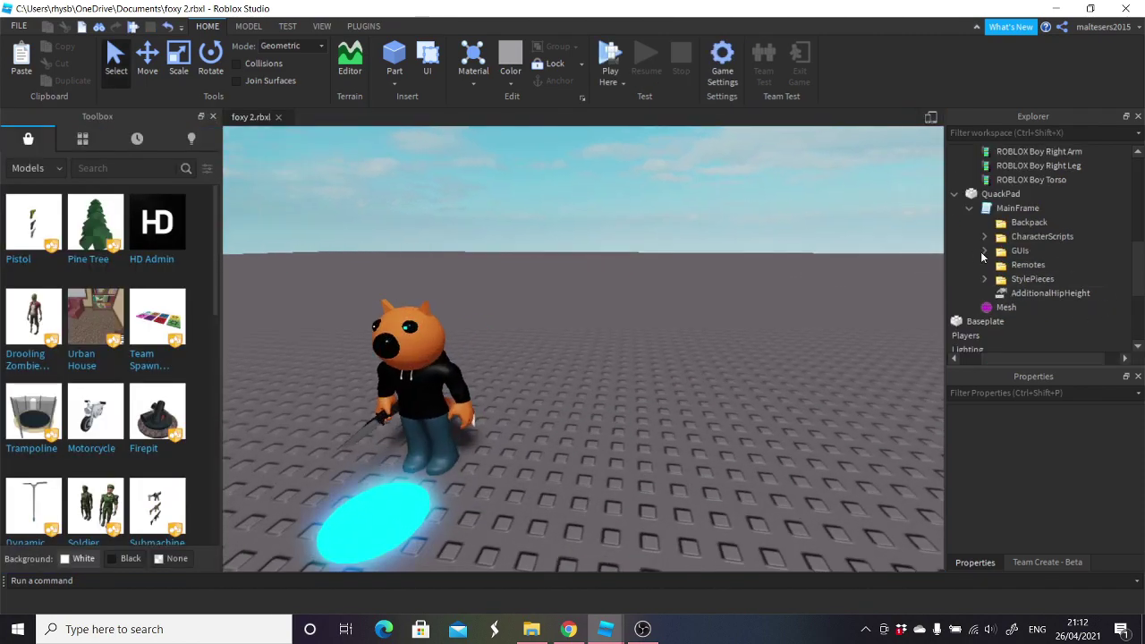
# - Make the Gone text label in StunGui, inside MainFrame's GUIs folder, invisible
pyautogui.click(984, 250)
pyautogui.click(1024, 266)
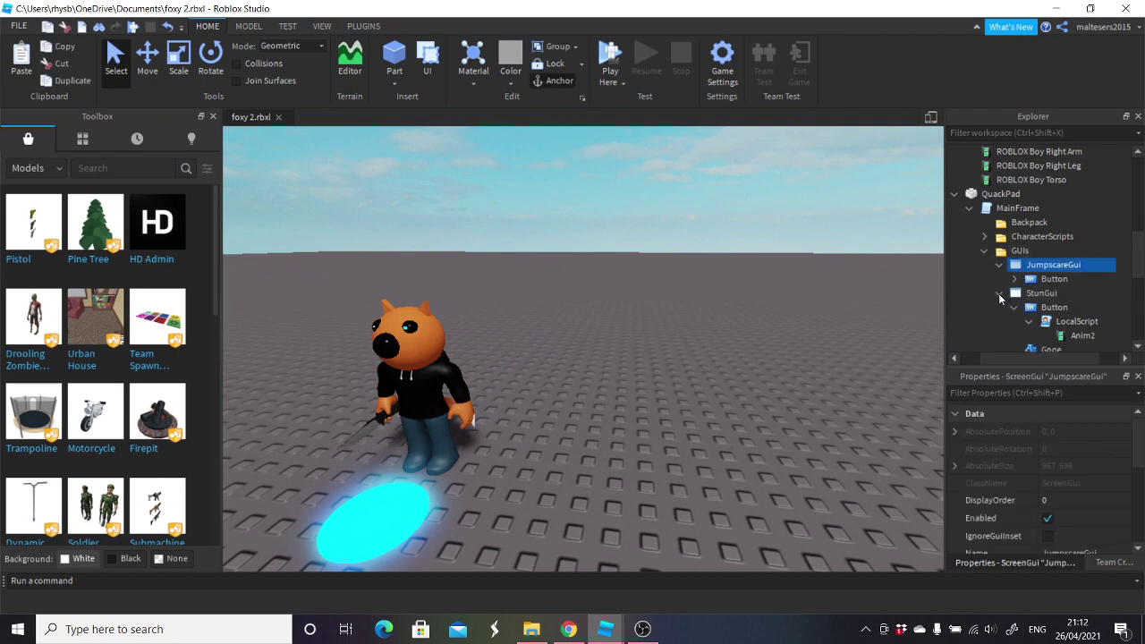
pyautogui.click(971, 266)
pyautogui.click(972, 279)
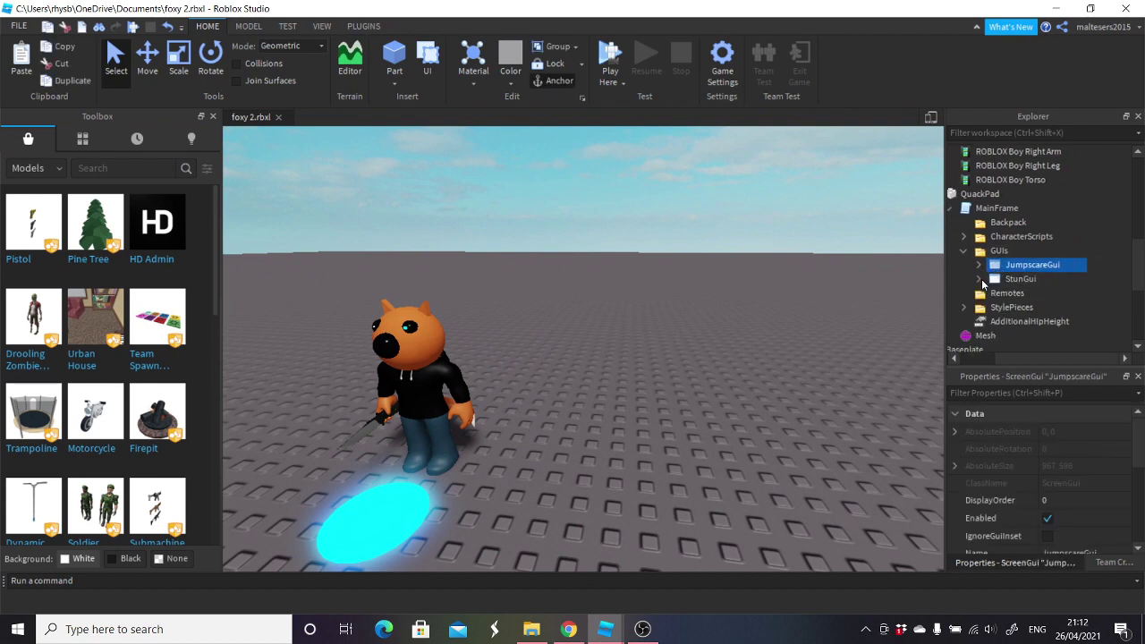
pyautogui.click(979, 279)
pyautogui.click(985, 292)
pyautogui.click(999, 307)
pyautogui.click(1021, 336)
pyautogui.scroll(-3, 1043, 507)
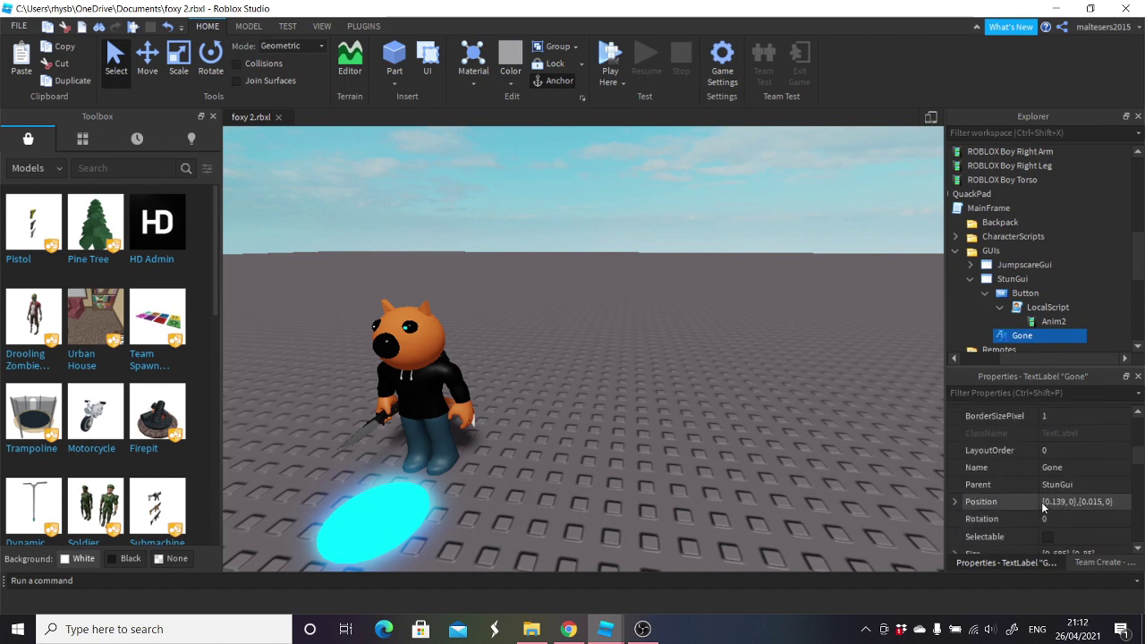
pyautogui.scroll(-4, 1043, 506)
pyautogui.scroll(3, 1046, 443)
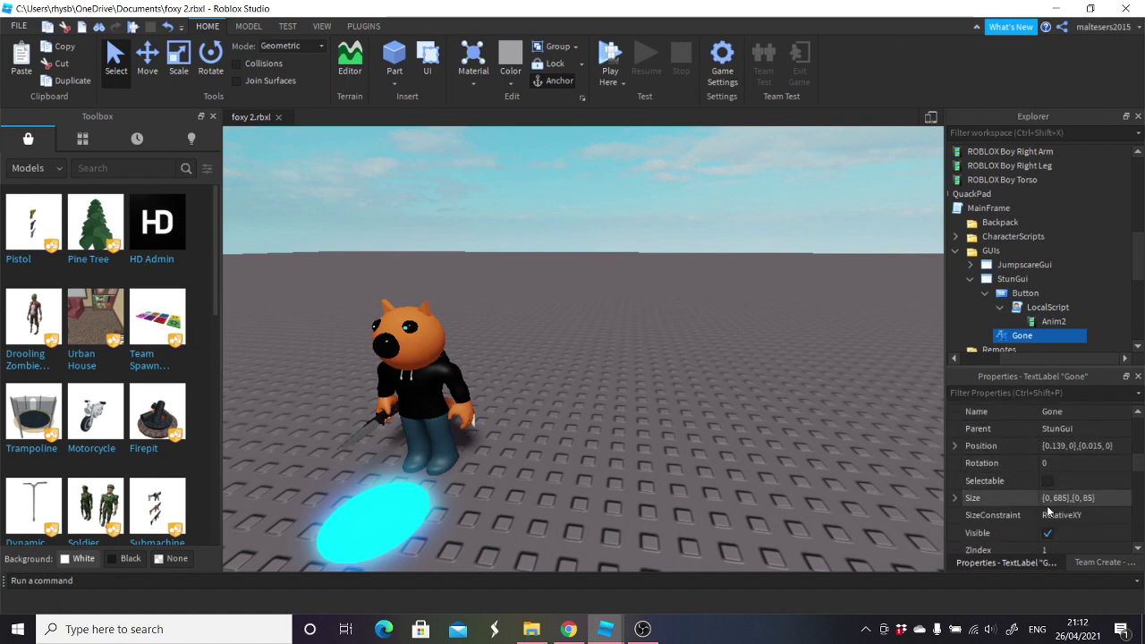
pyautogui.click(1047, 533)
pyautogui.click(985, 293)
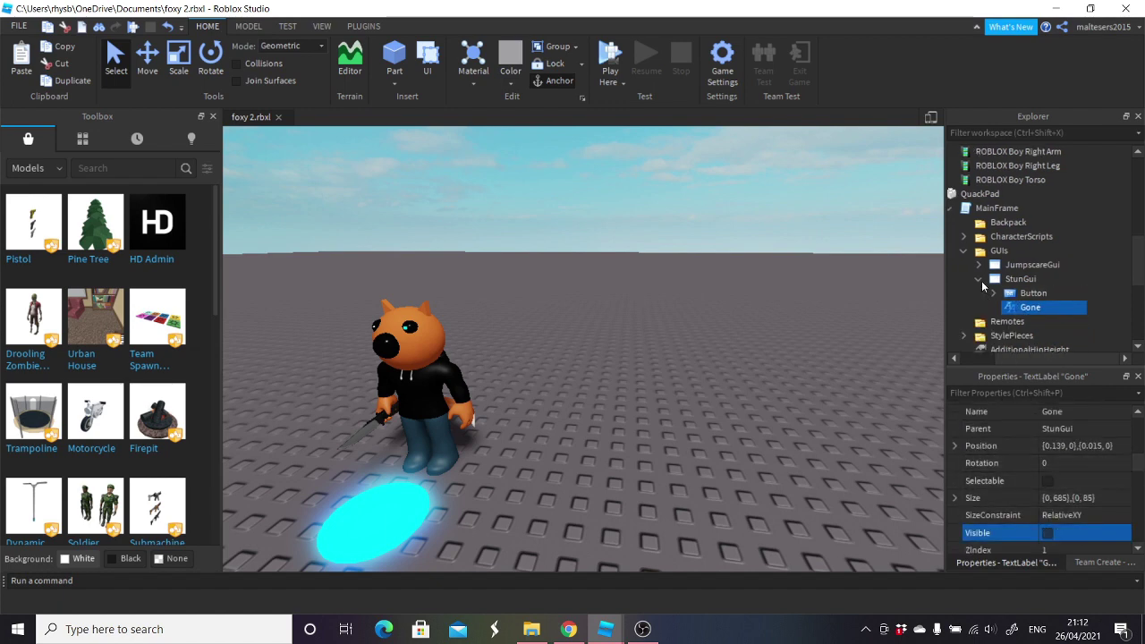
# - Move JumpscareGui and StunGui together from the GUIs folder into StarterGui
pyautogui.click(978, 279)
pyautogui.click(1020, 279)
pyautogui.keyDown('shift'); pyautogui.click(1029, 265); pyautogui.keyUp('shift')
pyautogui.moveTo(1029, 265)
pyautogui.mouseDown()
pyautogui.moveTo(1038, 304)
pyautogui.moveTo(1051, 310)
pyautogui.moveTo(1038, 261)
pyautogui.mouseUp()
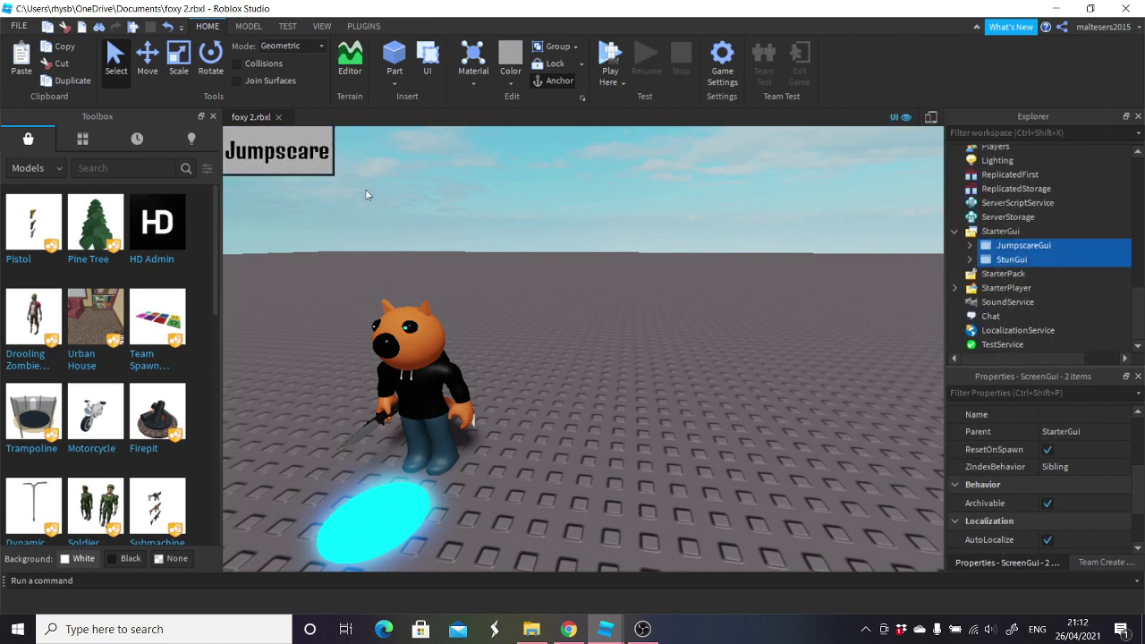
# - Reposition the Jumpscare button partway down the left edge of the game view and place the Stun button directly beneath it
pyautogui.click(970, 246)
pyautogui.click(1029, 259)
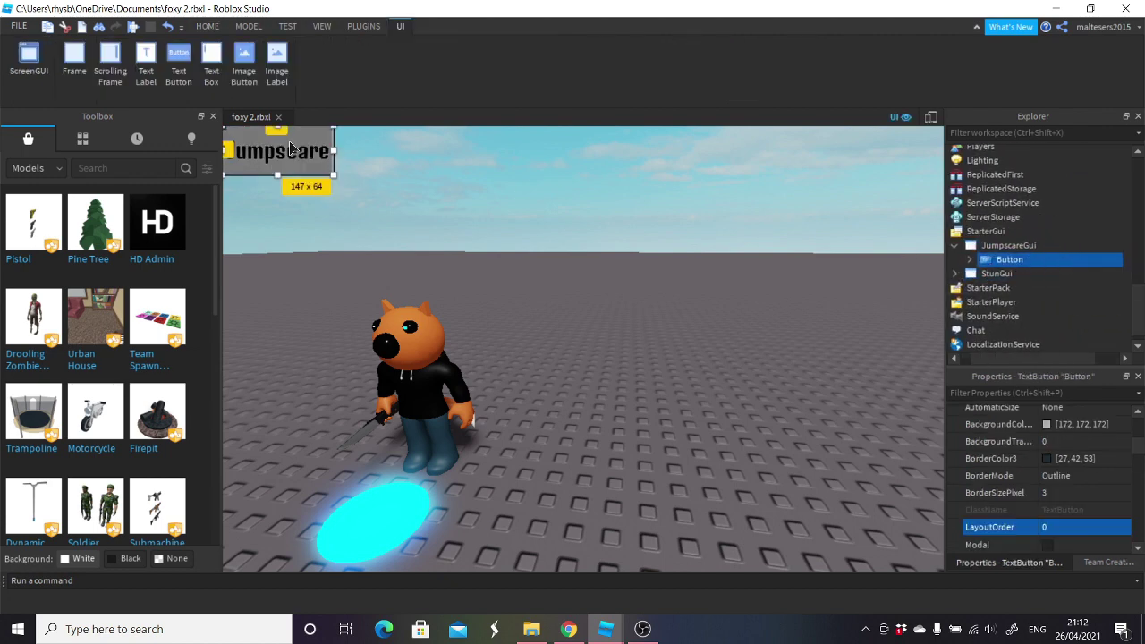
pyautogui.moveTo(286, 159); pyautogui.dragTo(287, 326)
pyautogui.click(954, 273)
pyautogui.click(985, 290)
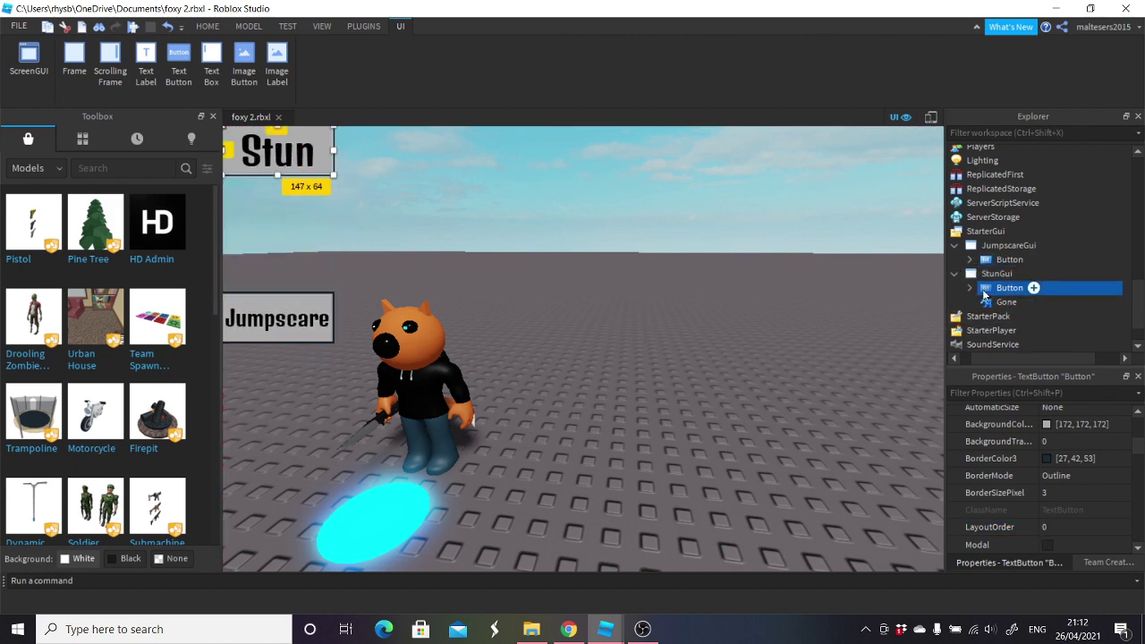
pyautogui.moveTo(300, 172); pyautogui.dragTo(290, 388)
# - Move JumpscareGui and StunGui from StarterGui back into the GUIs folder under MainFrame
pyautogui.click(698, 358)
pyautogui.moveTo(697, 358); pyautogui.dragTo(785, 194, button='right')
pyautogui.press('a')
pyautogui.press('d')
pyautogui.press('s')
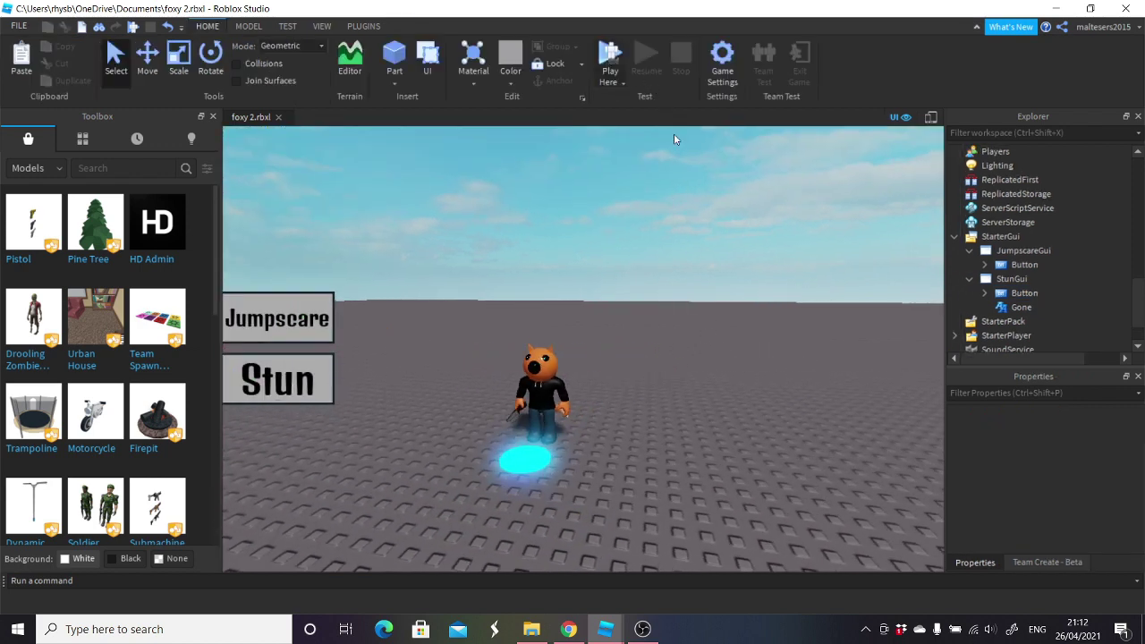
pyautogui.click(972, 251)
pyautogui.click(969, 264)
pyautogui.click(1022, 250)
pyautogui.keyDown('shift'); pyautogui.click(1012, 265); pyautogui.keyUp('shift')
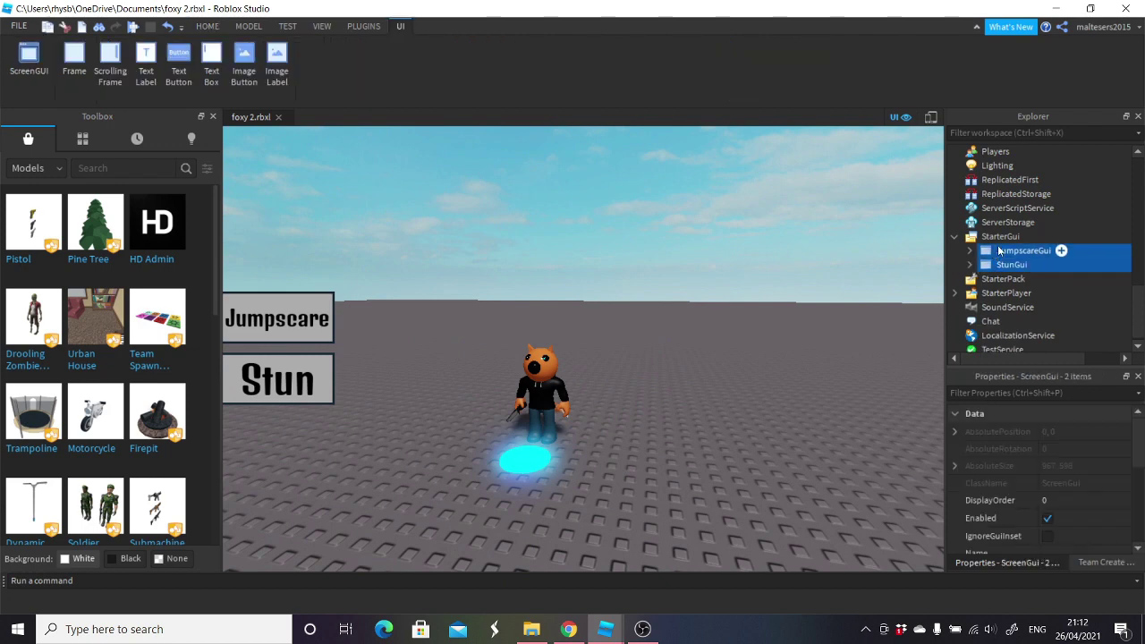
pyautogui.moveTo(1012, 265); pyautogui.dragTo(1052, 268)
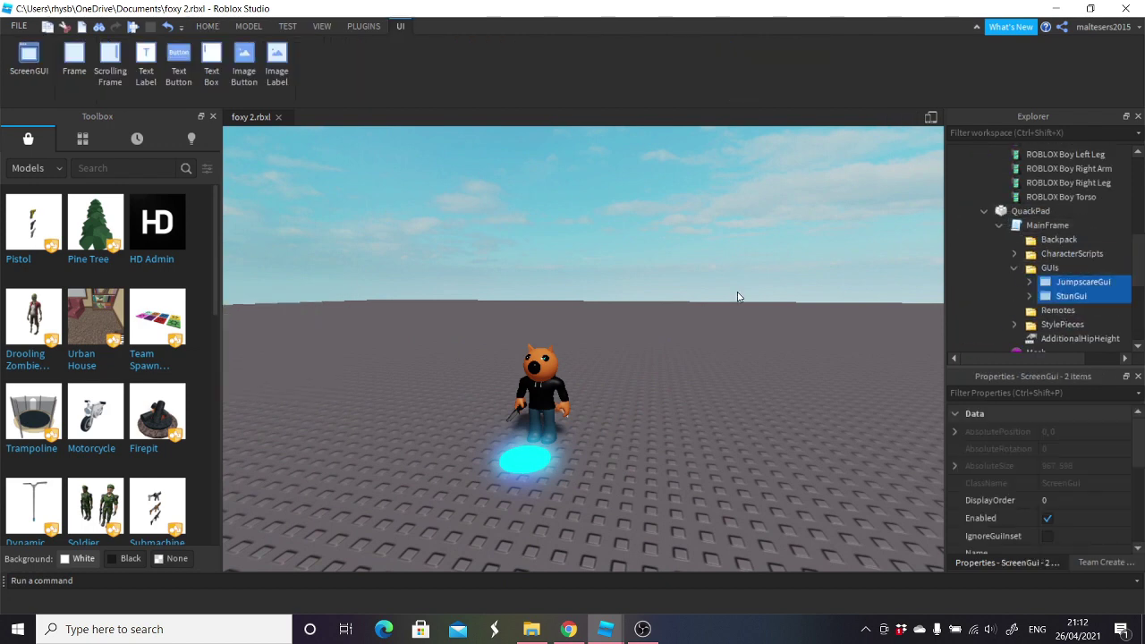
# - Start a playtest and walk the character onto the pad to morph into Foxy
pyautogui.click(739, 296)
pyautogui.press('s')
pyautogui.press('w')
pyautogui.click(610, 48)
pyautogui.click(610, 55)
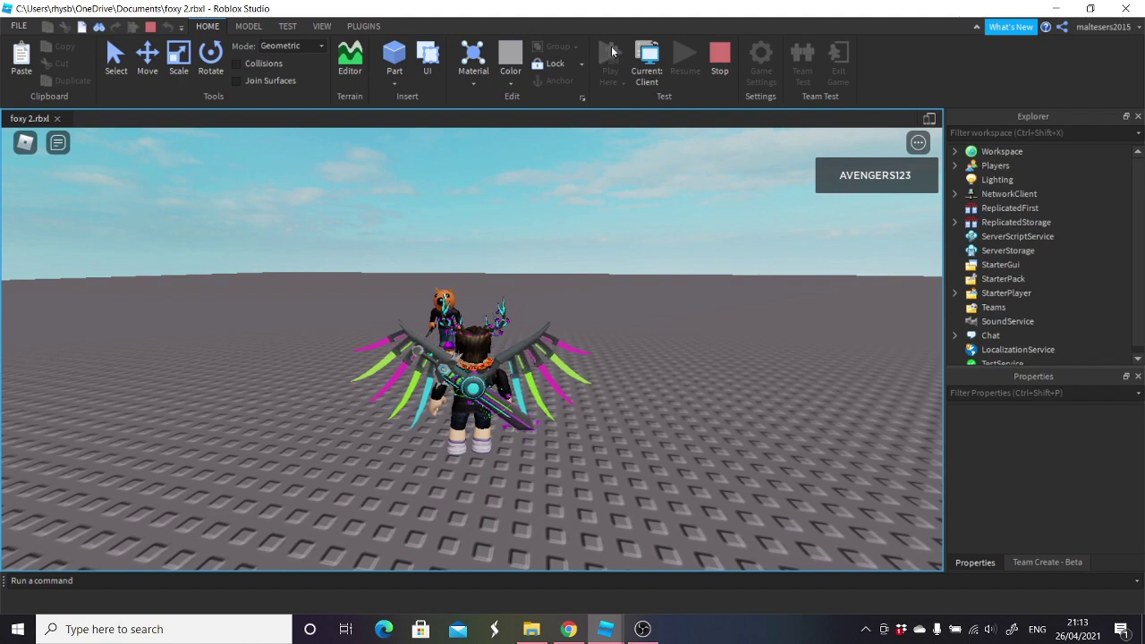
pyautogui.moveTo(604, 255); pyautogui.dragTo(604, 245, button='right')
pyautogui.press('w')
pyautogui.press('w')
pyautogui.press('s')
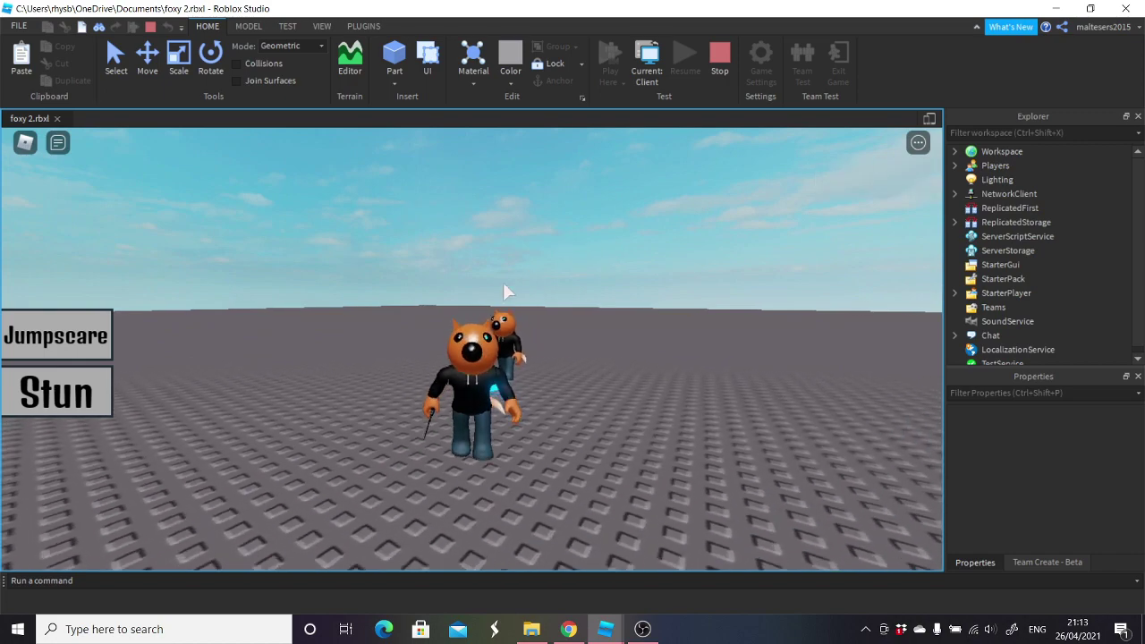
# - Test the Jumpscare and Stun buttons on the morphed character, and end the playtest
pyautogui.click(95, 328)
pyautogui.scroll(1, 229, 309)
pyautogui.moveTo(229, 309); pyautogui.dragTo(229, 310, button='right')
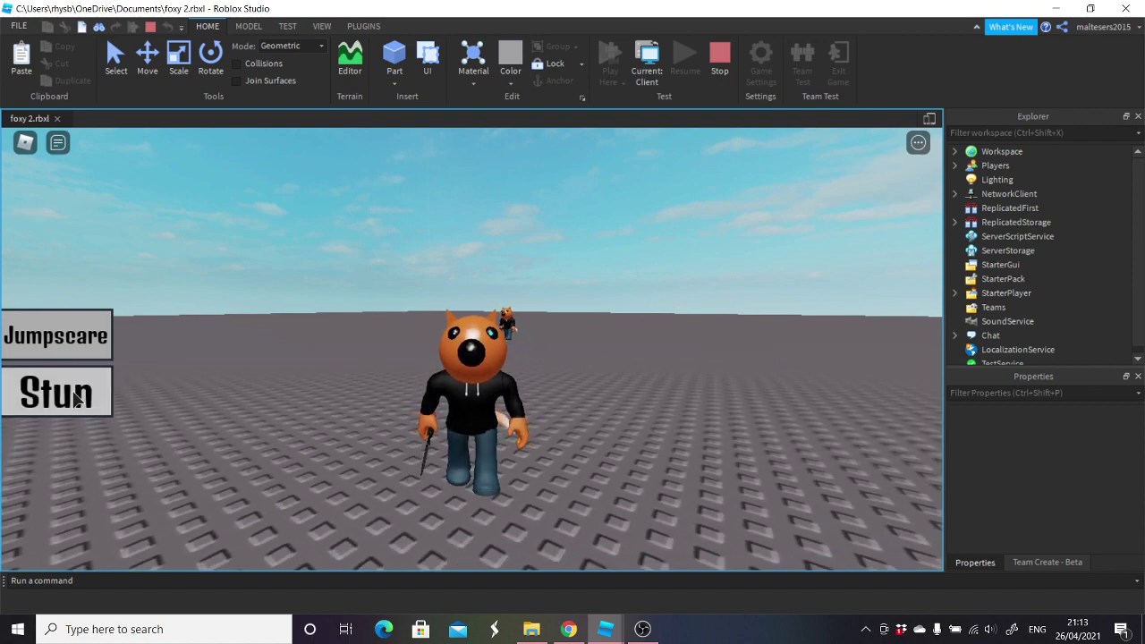
pyautogui.click(80, 392)
pyautogui.moveTo(197, 369); pyautogui.dragTo(197, 369, button='right')
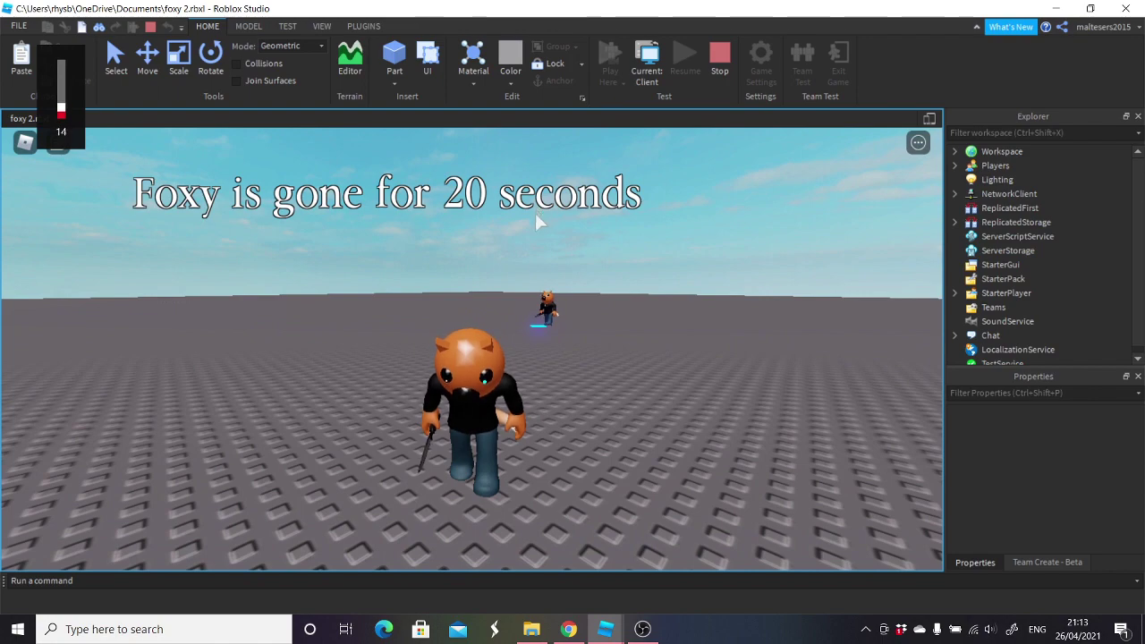
pyautogui.moveTo(448, 302); pyautogui.dragTo(436, 262, button='right')
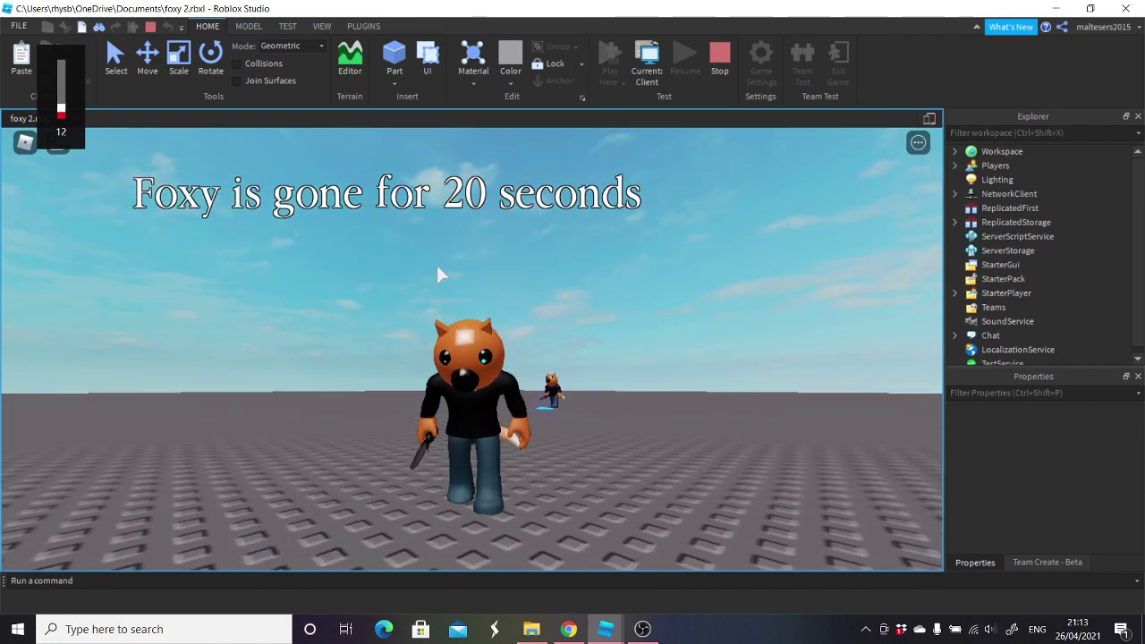
pyautogui.moveTo(569, 186); pyautogui.dragTo(569, 186, button='right')
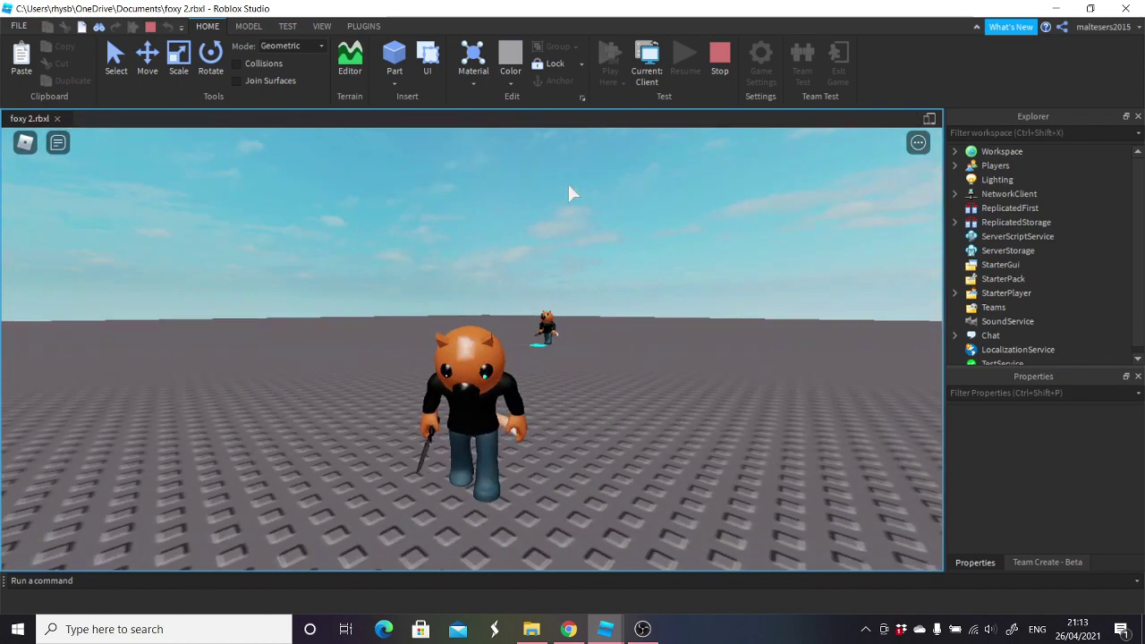
pyautogui.click(717, 72)
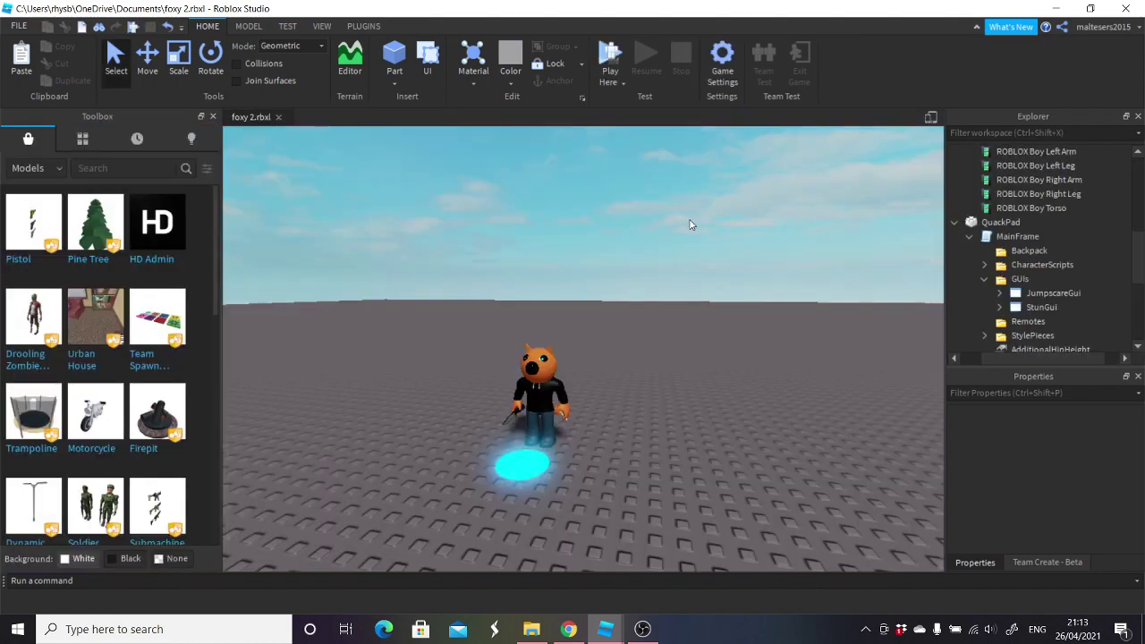
# - Turn on device emulation for Average Laptop and move StunGui from the GUIs folder into StarterGui
pyautogui.click(1000, 292)
pyautogui.click(999, 293)
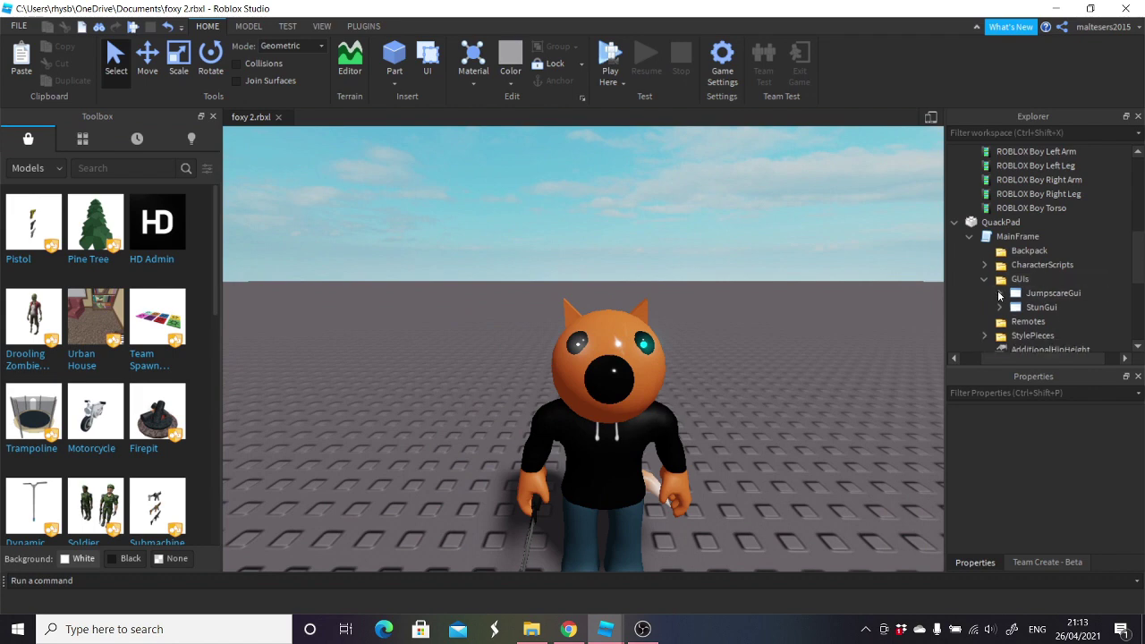
pyautogui.click(1000, 307)
pyautogui.scroll(-3, 1020, 296)
pyautogui.click(1045, 216)
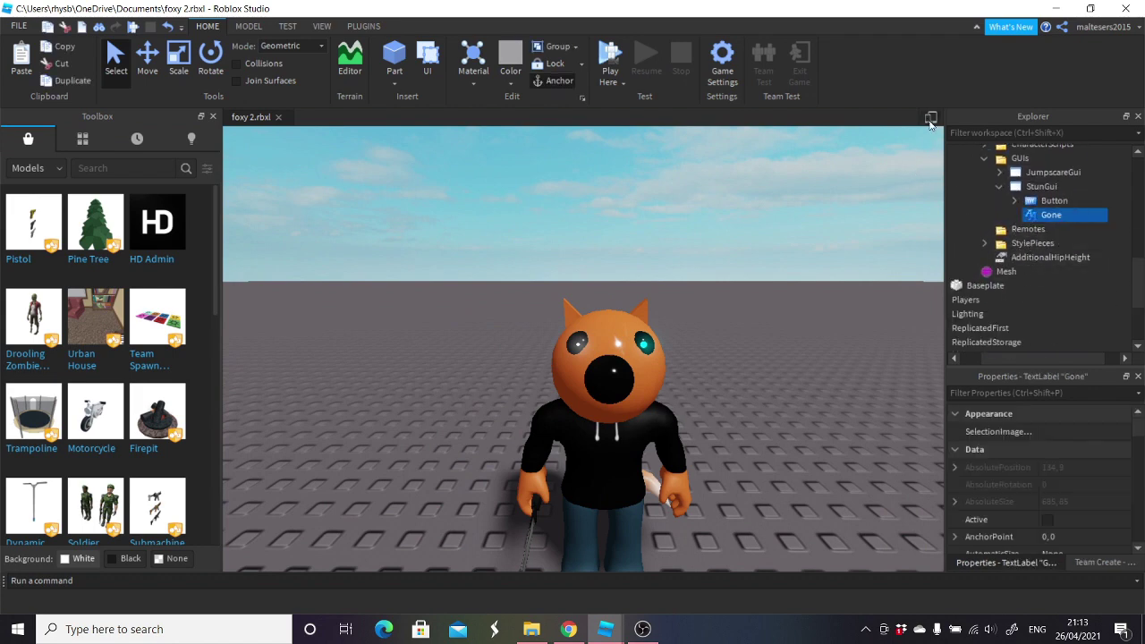
pyautogui.scroll(-6, 1042, 453)
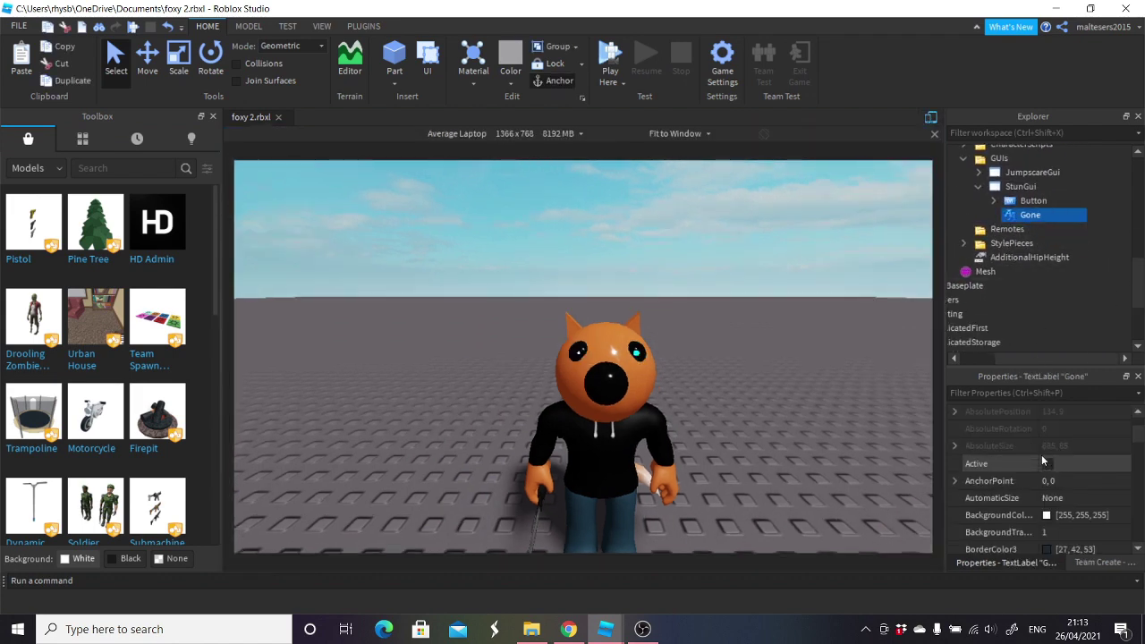
pyautogui.moveTo(1034, 233); pyautogui.dragTo(1007, 288)
pyautogui.scroll(-3, 1040, 261)
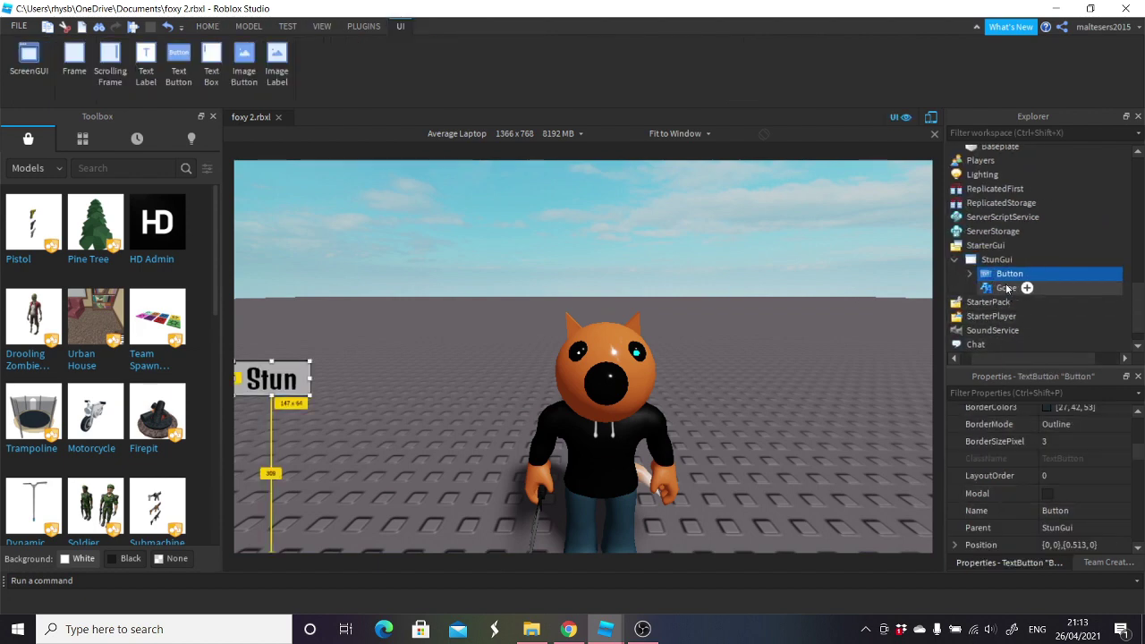
# - Show the Gone label, enlarge it to about 817 x 102, and centre it horizontally along the screen's upper edge
pyautogui.click(1007, 288)
pyautogui.scroll(-5, 1073, 514)
pyautogui.scroll(2, 1071, 457)
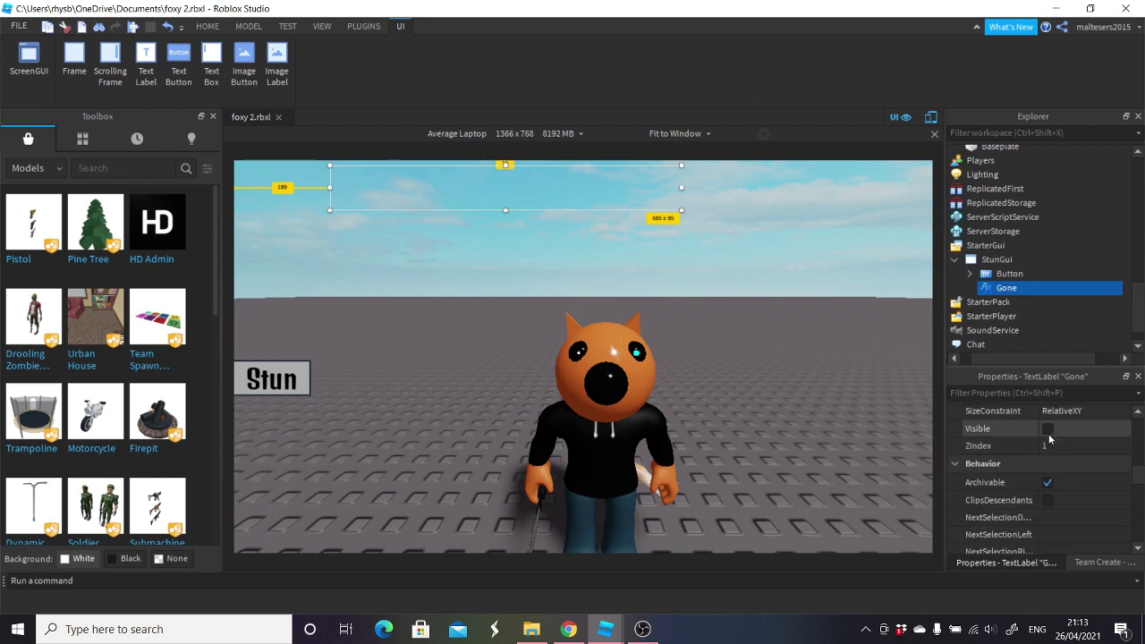
pyautogui.click(1049, 432)
pyautogui.moveTo(627, 201); pyautogui.dragTo(698, 191)
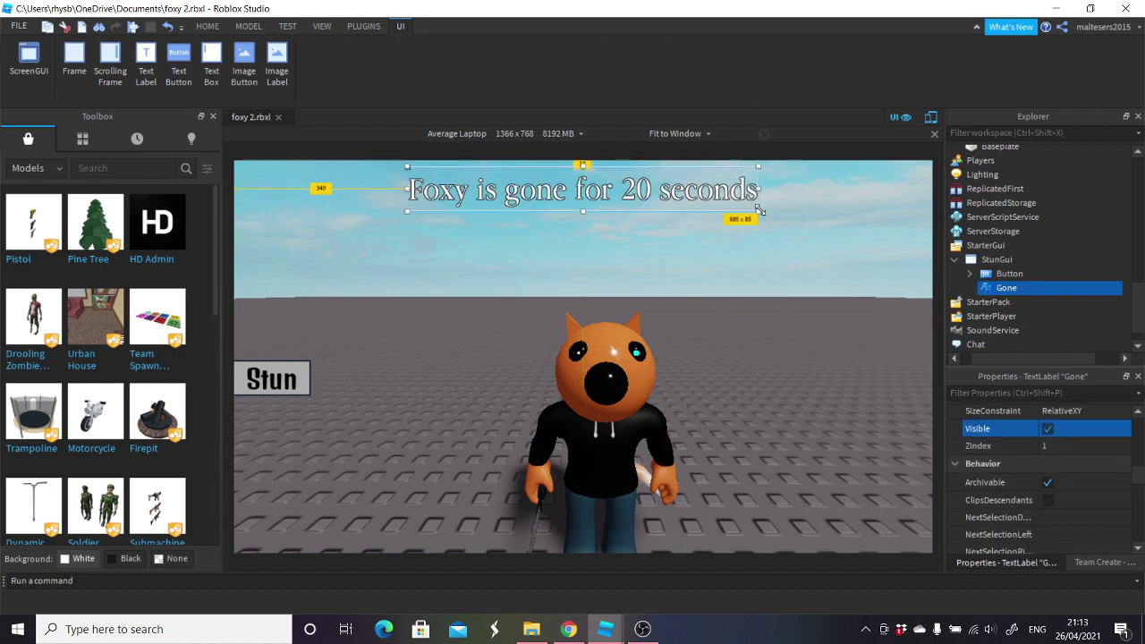
pyautogui.moveTo(759, 210)
pyautogui.mouseDown()
pyautogui.moveTo(852, 232)
pyautogui.moveTo(753, 197)
pyautogui.mouseUp()
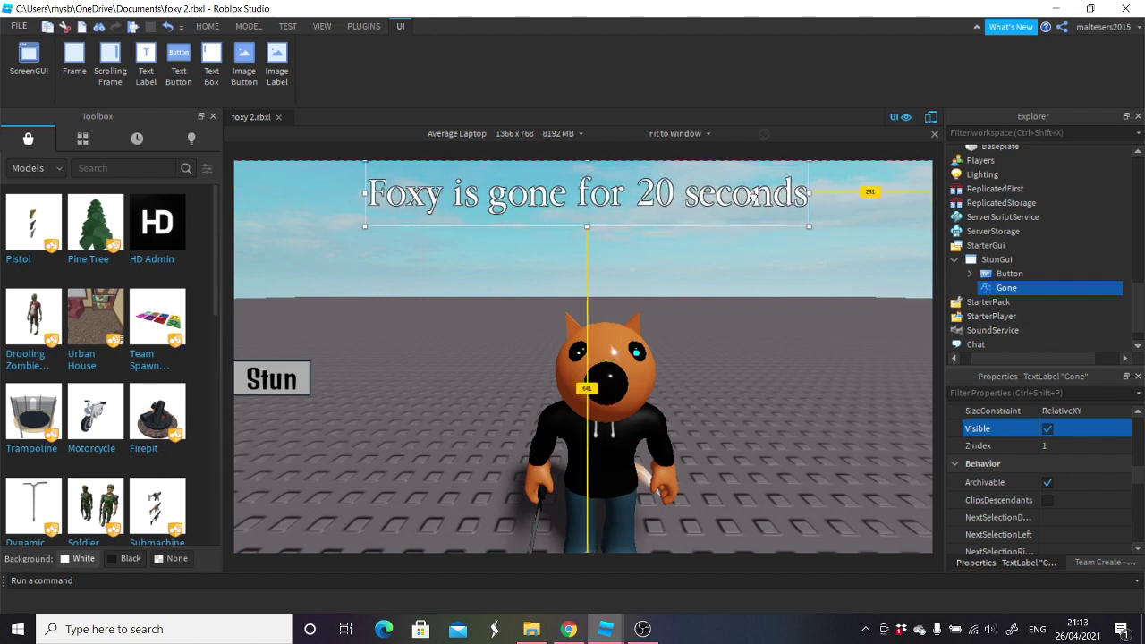
pyautogui.moveTo(808, 227); pyautogui.dragTo(783, 215)
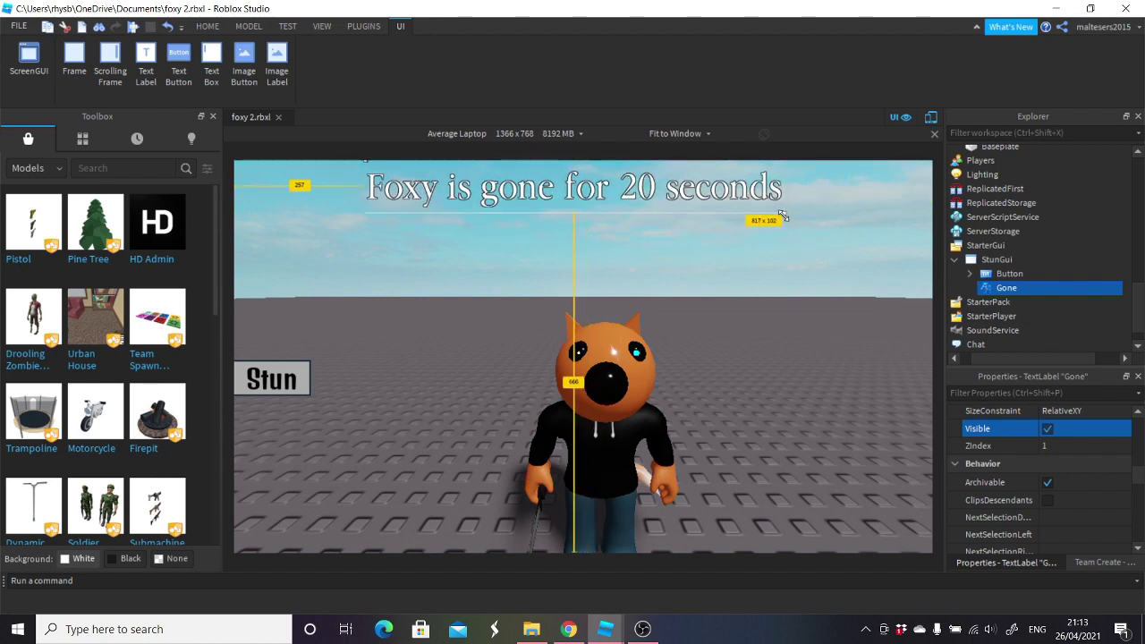
pyautogui.moveTo(721, 193); pyautogui.dragTo(729, 196)
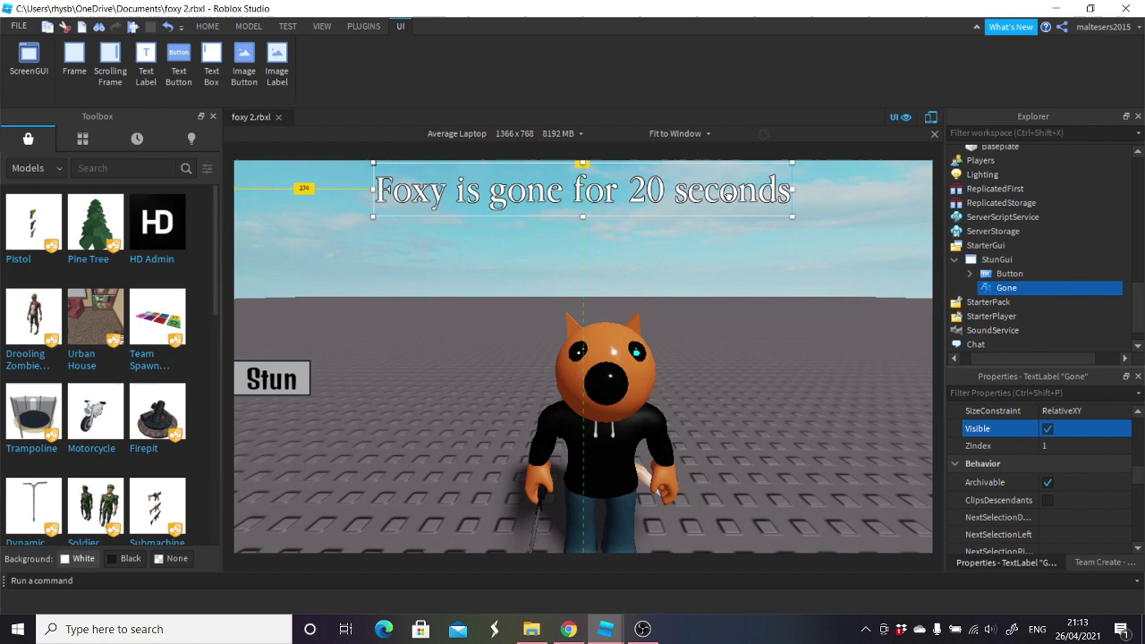
pyautogui.click(790, 250)
# - Convert the Gone label's size to Scale units with the AutoScale Lite Unit Conversion plugin
pyautogui.click(1014, 294)
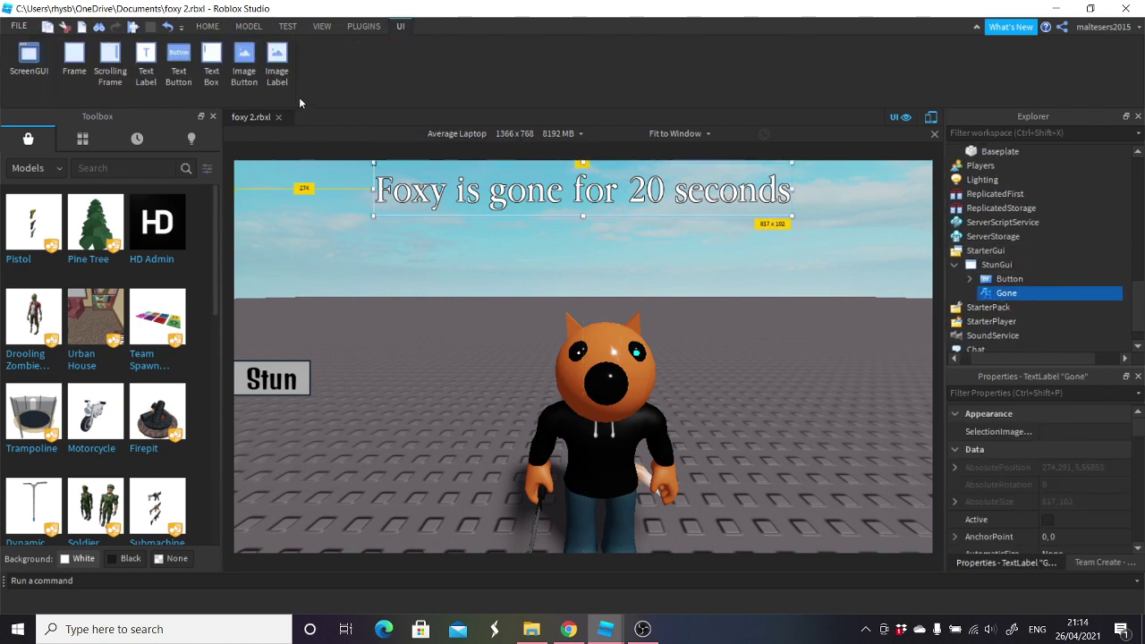
pyautogui.click(363, 27)
pyautogui.click(501, 72)
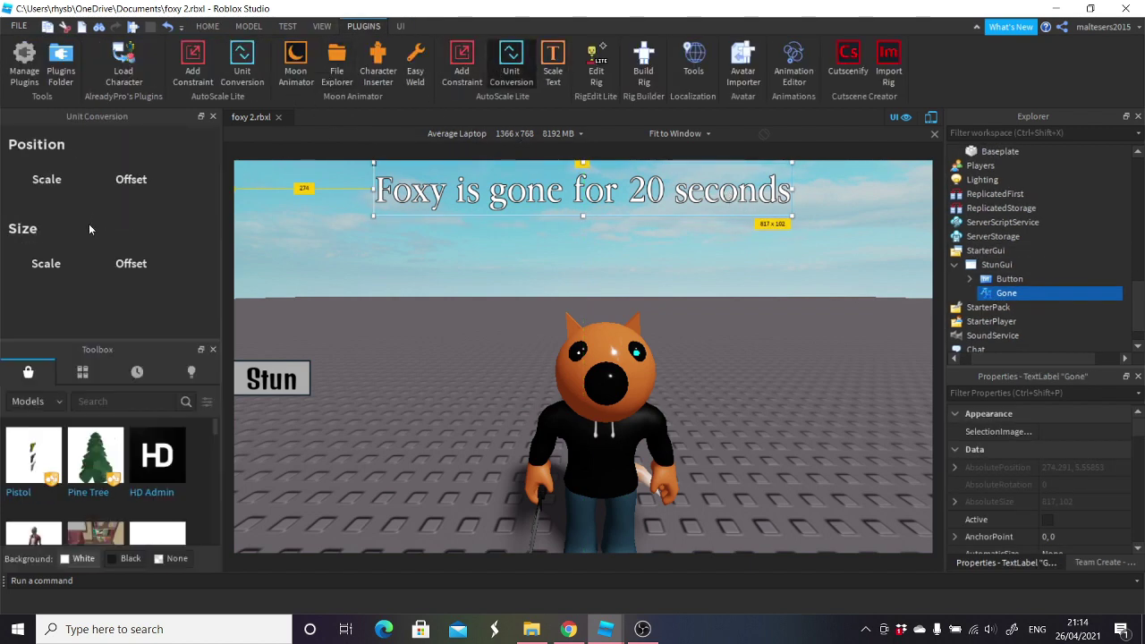
pyautogui.click(75, 267)
# - Preview the label's scaling on iPhone 4S, switch back to Average Laptop, and turn off device emulation
pyautogui.click(543, 132)
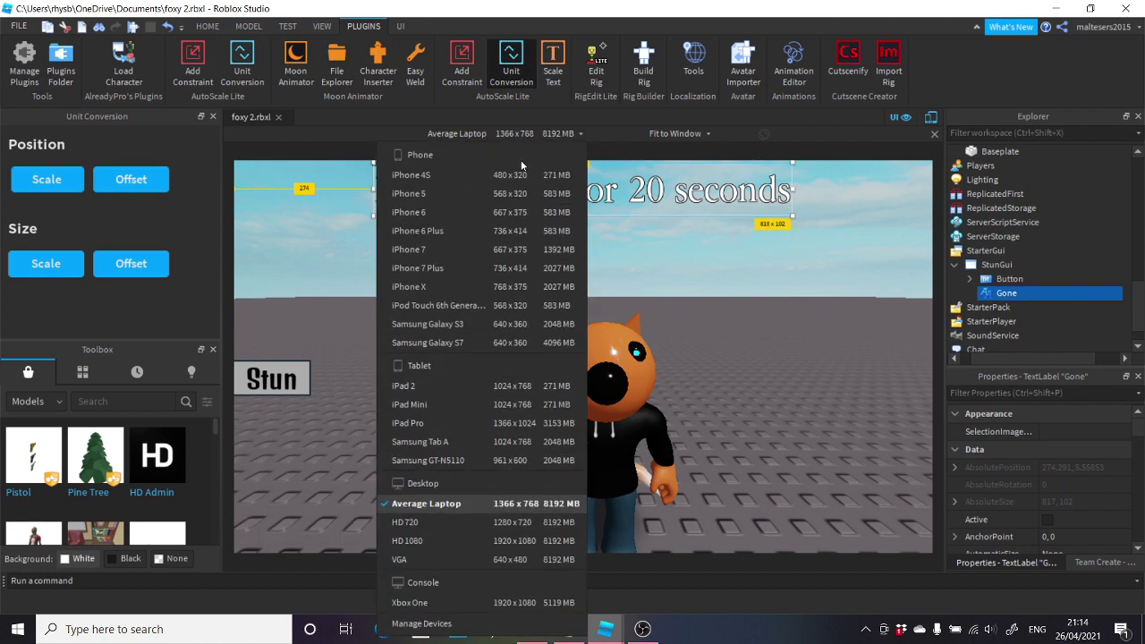
pyautogui.click(518, 166)
pyautogui.click(527, 137)
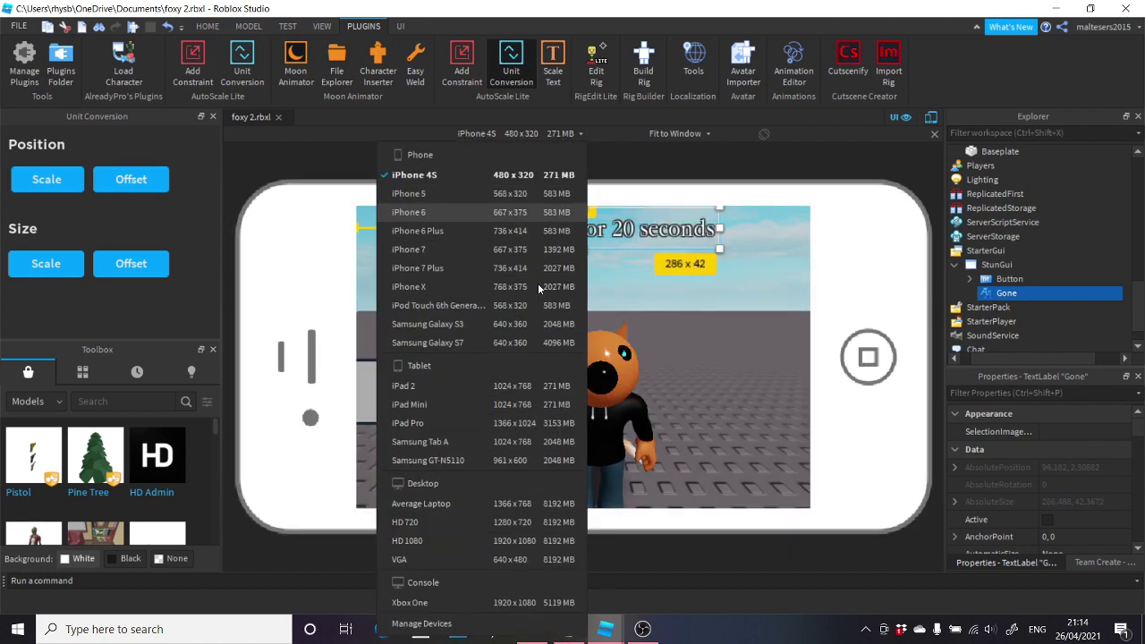
pyautogui.click(448, 507)
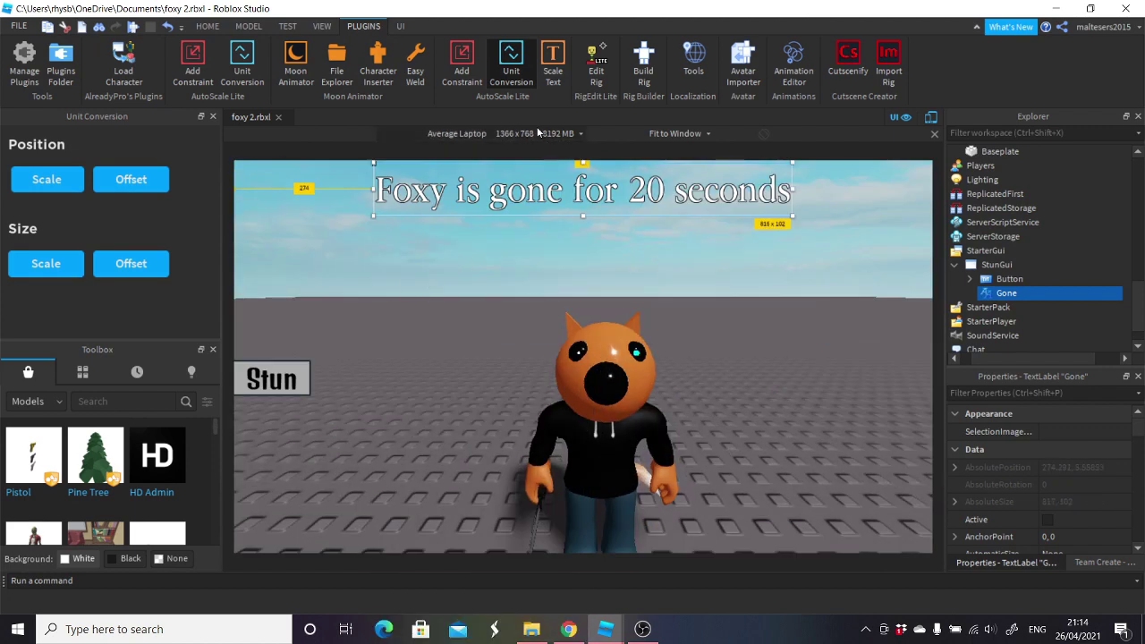
pyautogui.click(930, 118)
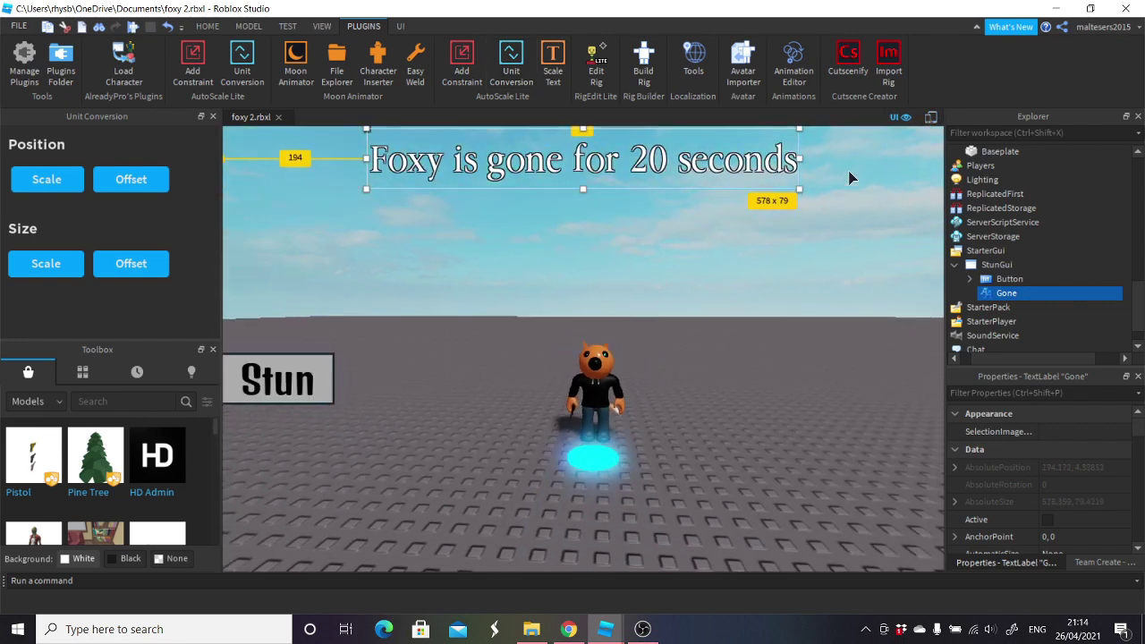
# - Make the Gone label invisible and return StunGui to the GUIs folder under MainFrame
pyautogui.scroll(-5, 1048, 492)
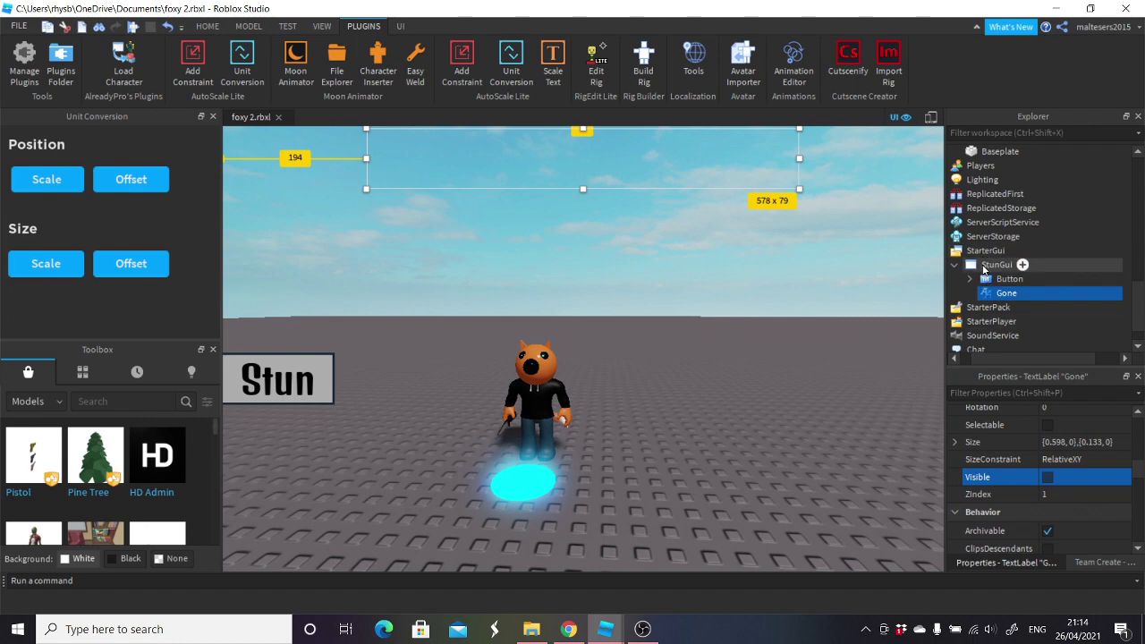
pyautogui.moveTo(997, 265); pyautogui.dragTo(1037, 268)
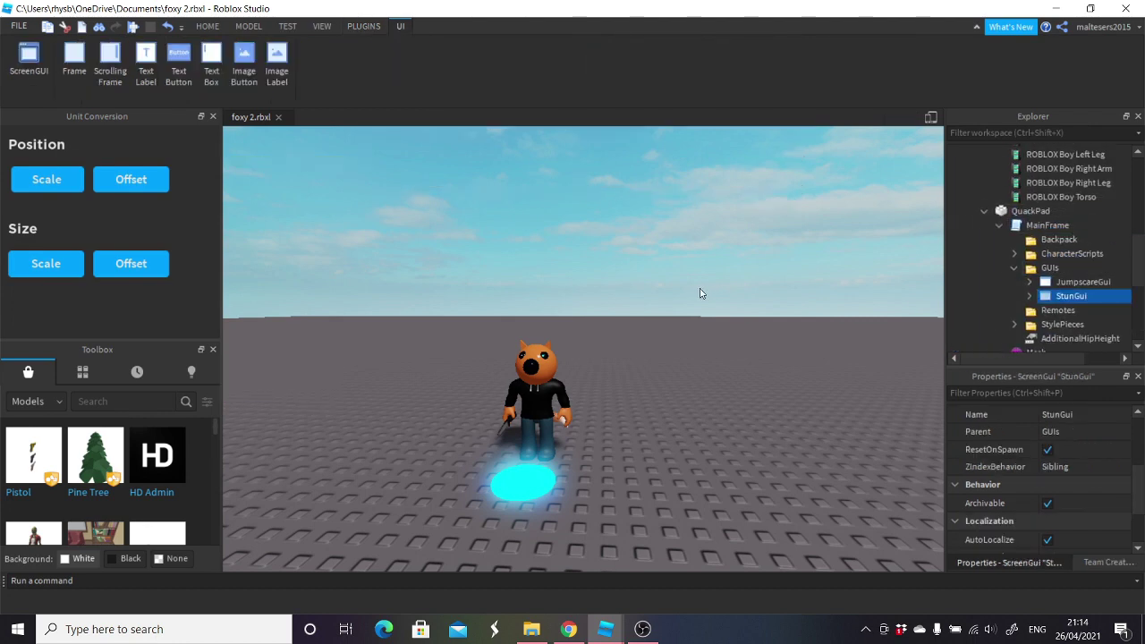
# - Playtest the Foxy morph, trigger its Stun button to check the Gone label, and stop the test
pyautogui.click(703, 295)
pyautogui.click(608, 54)
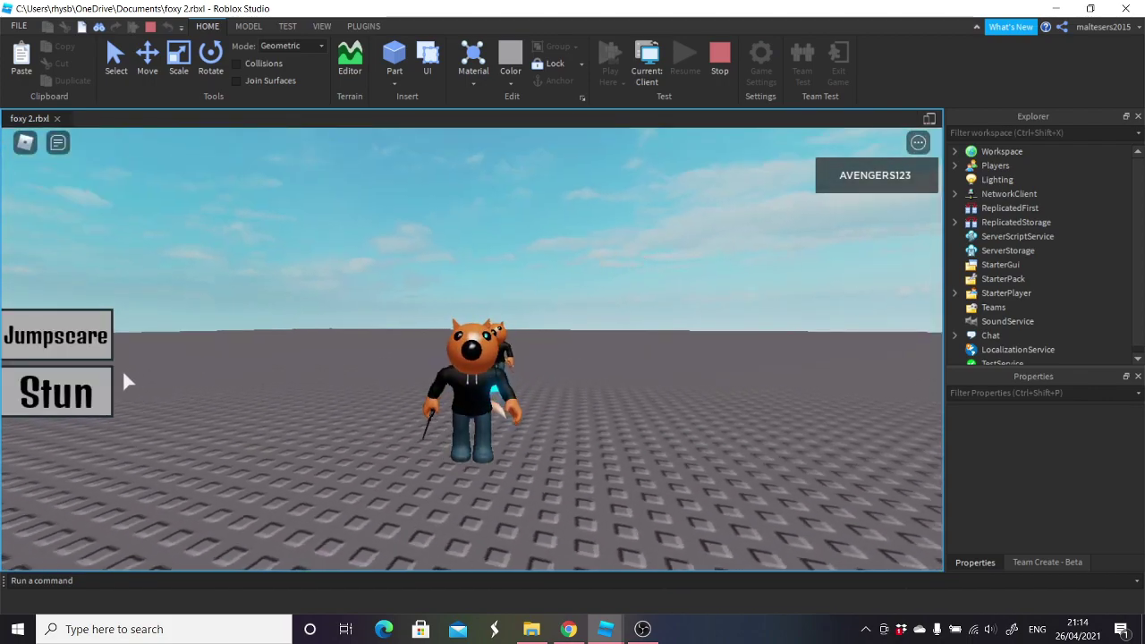
pyautogui.click(99, 382)
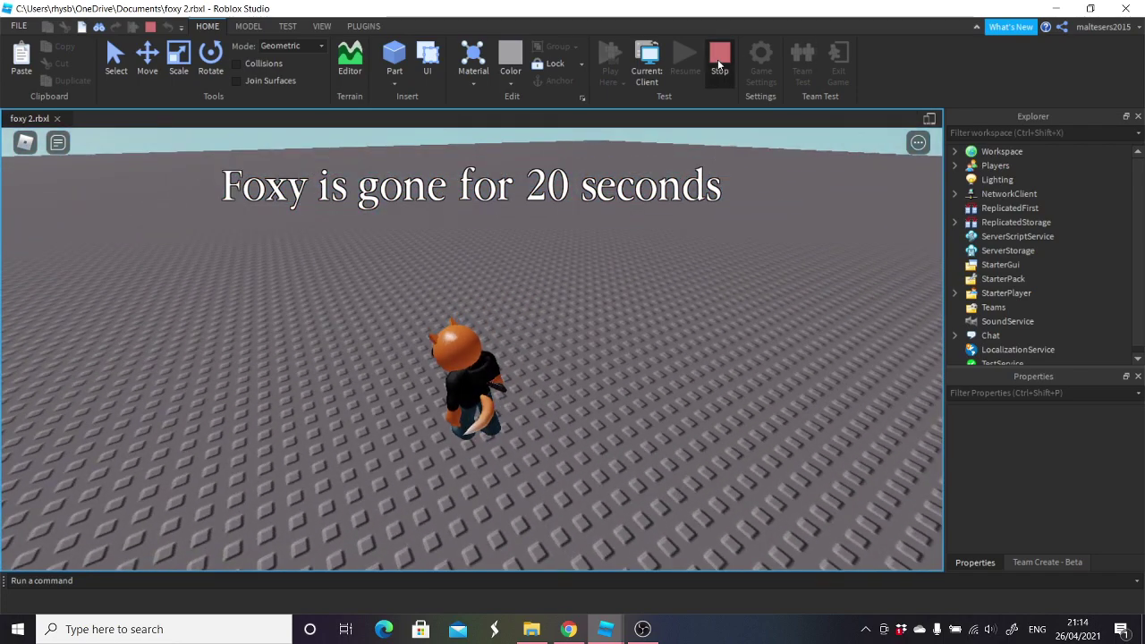
pyautogui.click(719, 59)
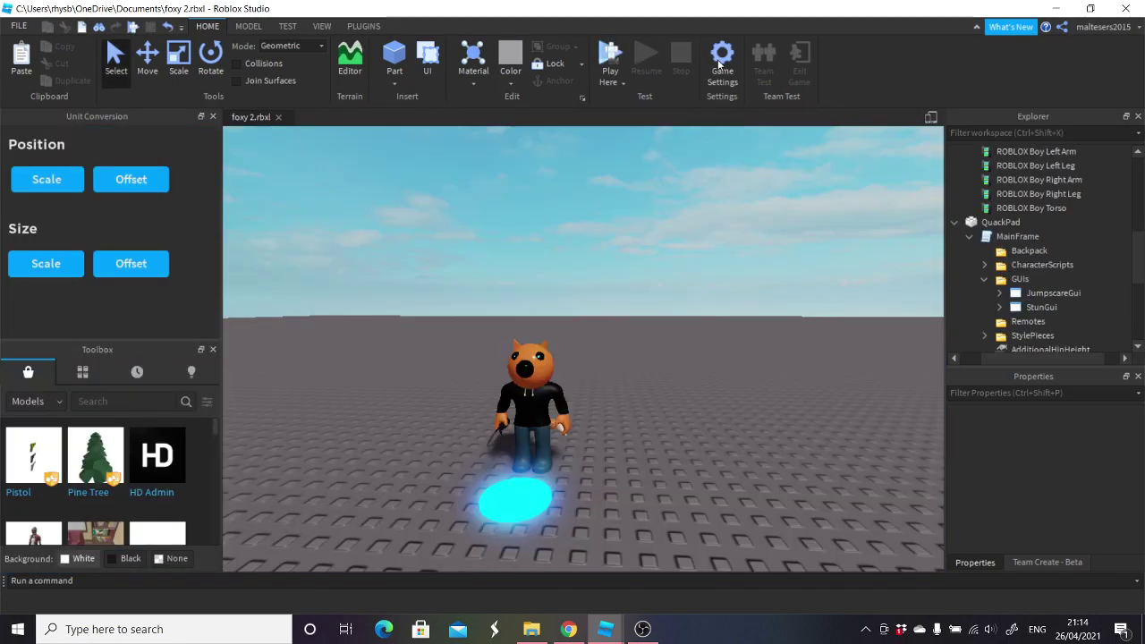
pyautogui.moveTo(725, 163); pyautogui.dragTo(718, 187, button='right')
pyautogui.scroll(3, 718, 187)
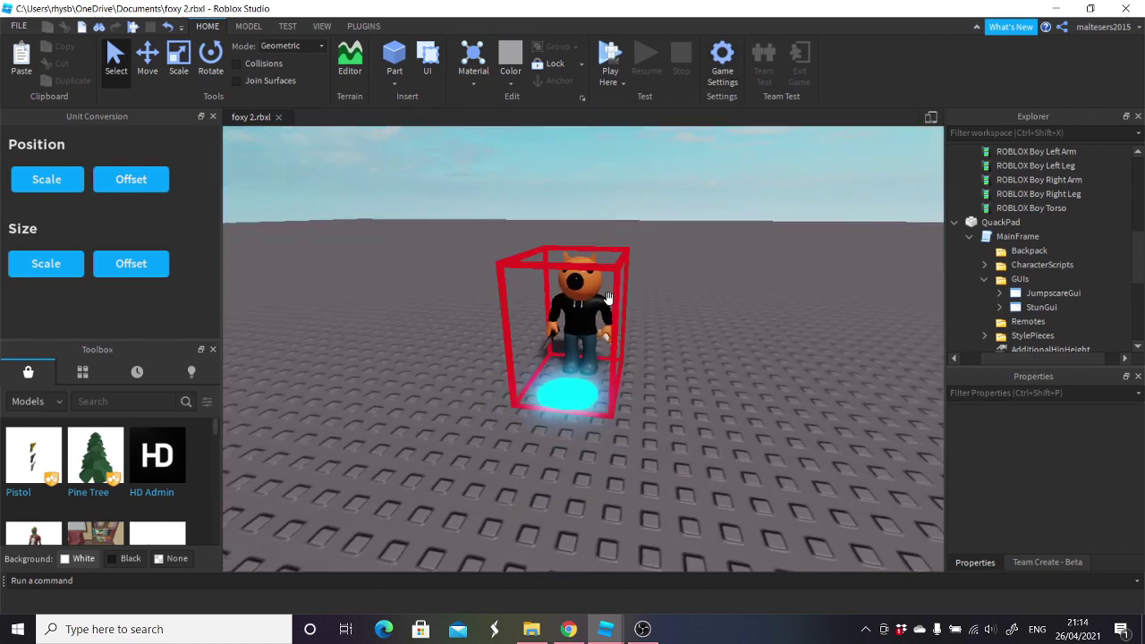
pyautogui.scroll(-5, 591, 308)
pyautogui.moveTo(586, 243)
pyautogui.mouseDown(button='right')
pyautogui.moveTo(593, 223)
pyautogui.moveTo(586, 245)
pyautogui.mouseUp(button='right')
pyautogui.scroll(3, 587, 243)
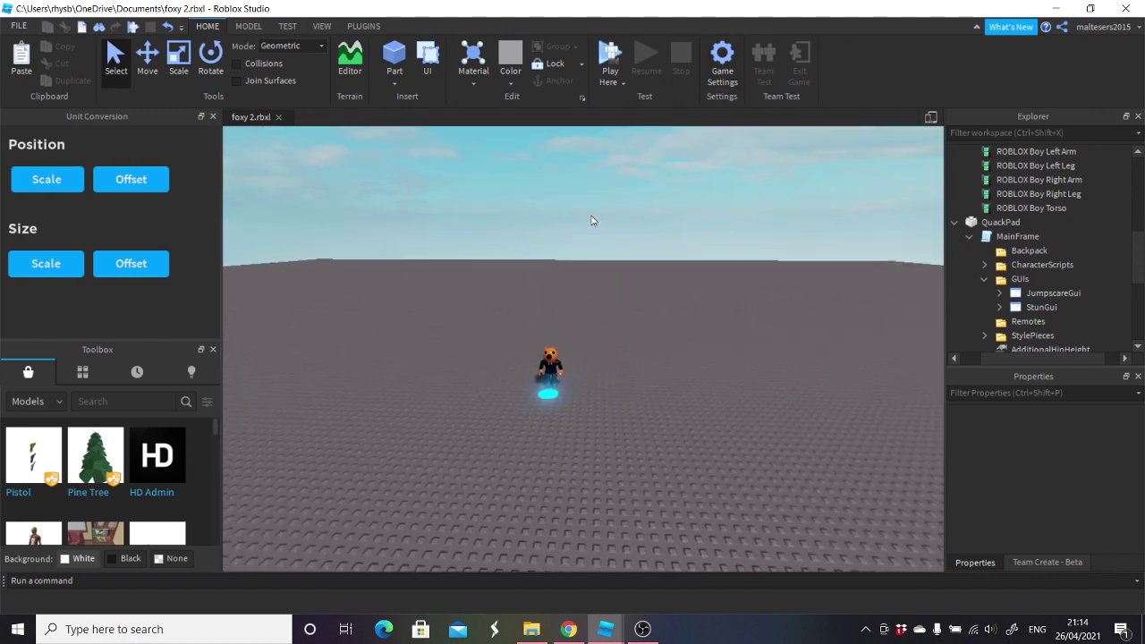
pyautogui.scroll(2, 587, 245)
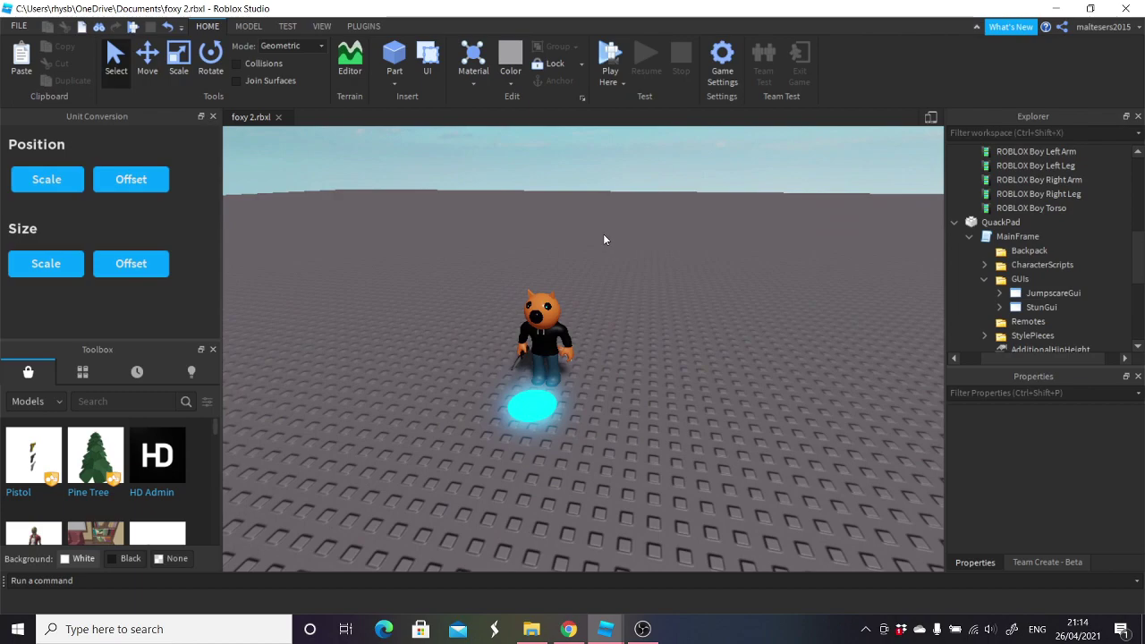